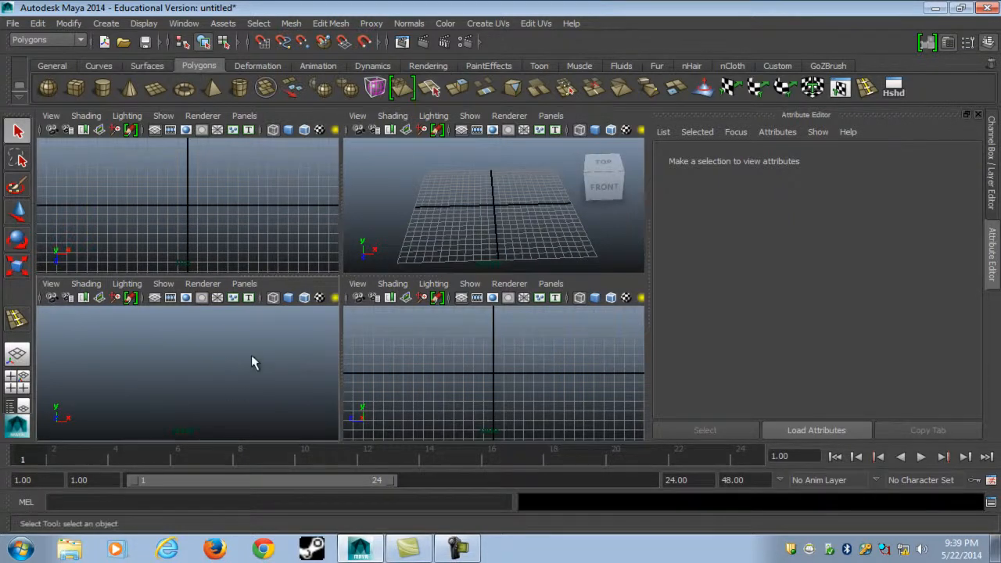
- Import guitar-hero.jpg from the guitar folder on the Desktop as an image plane in the front view
key(space)
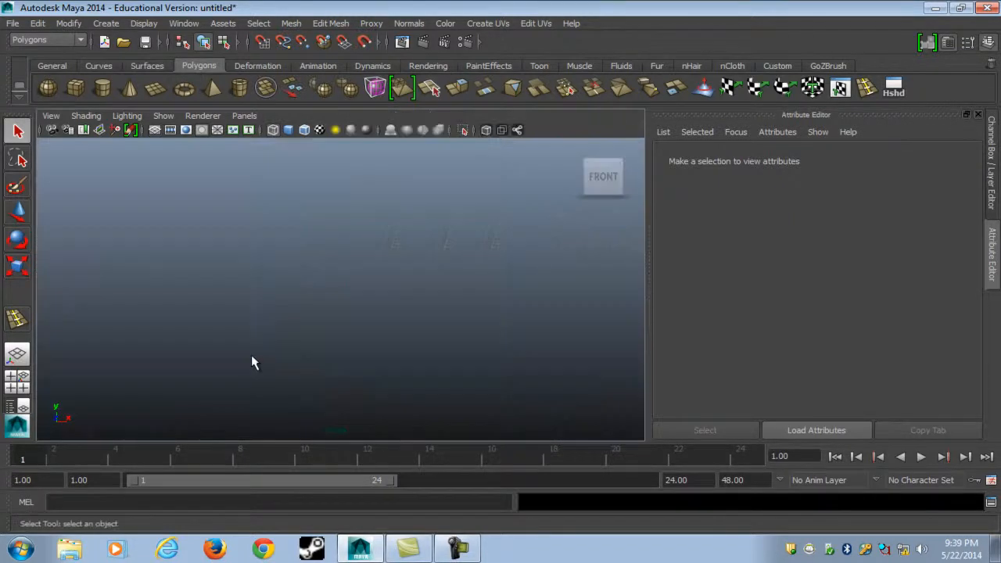
click(100, 133)
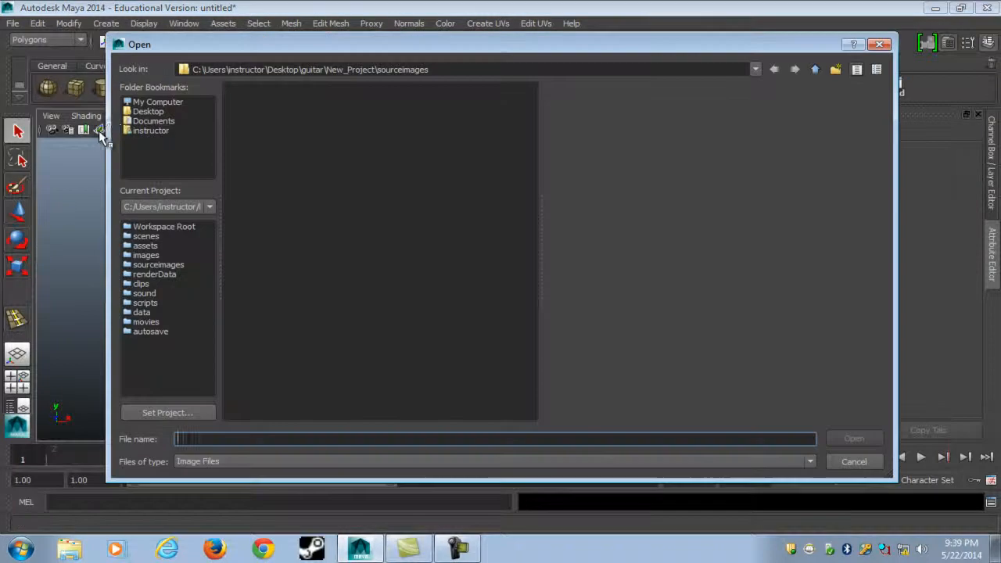
click(149, 111)
double_click(241, 102)
click(256, 111)
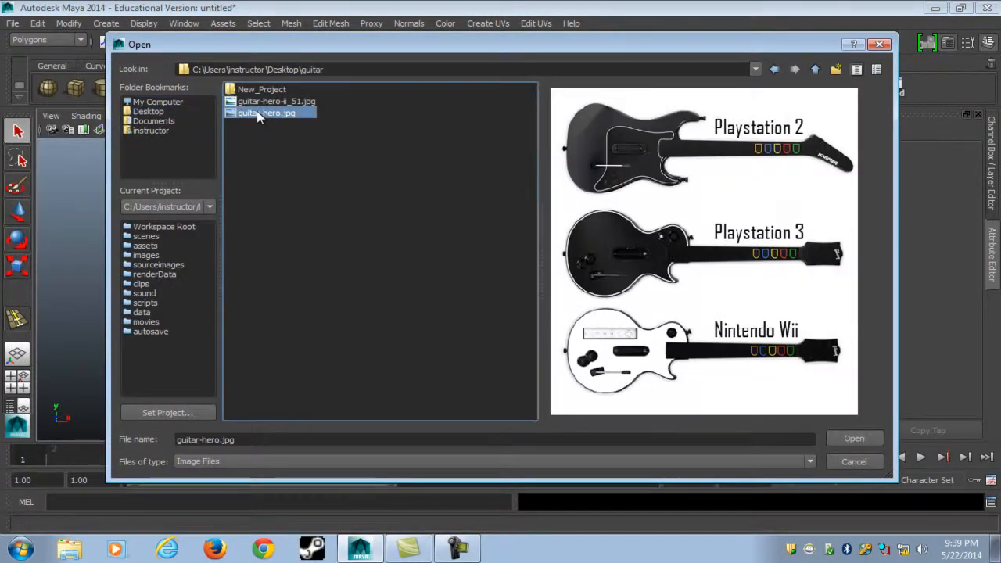
click(852, 438)
- Set the image plane's Scale X, Y and Z to 5 and frame it in the perspective view
key(space)
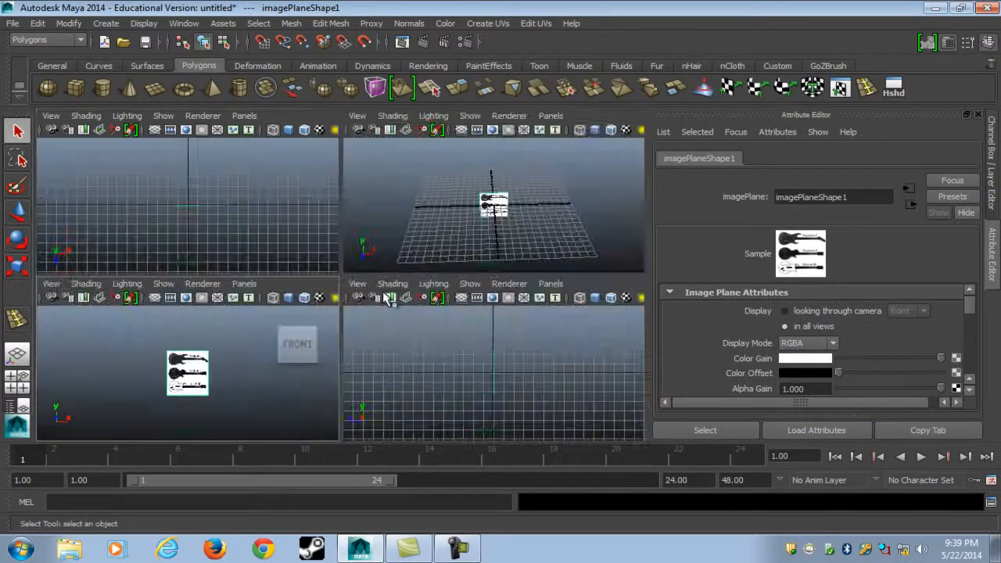
key(f)
alt+drag(491, 216, 465, 226)
key(space)
scroll(445, 255, down, 5)
click(250, 231)
click(352, 283)
key(ctrl+a)
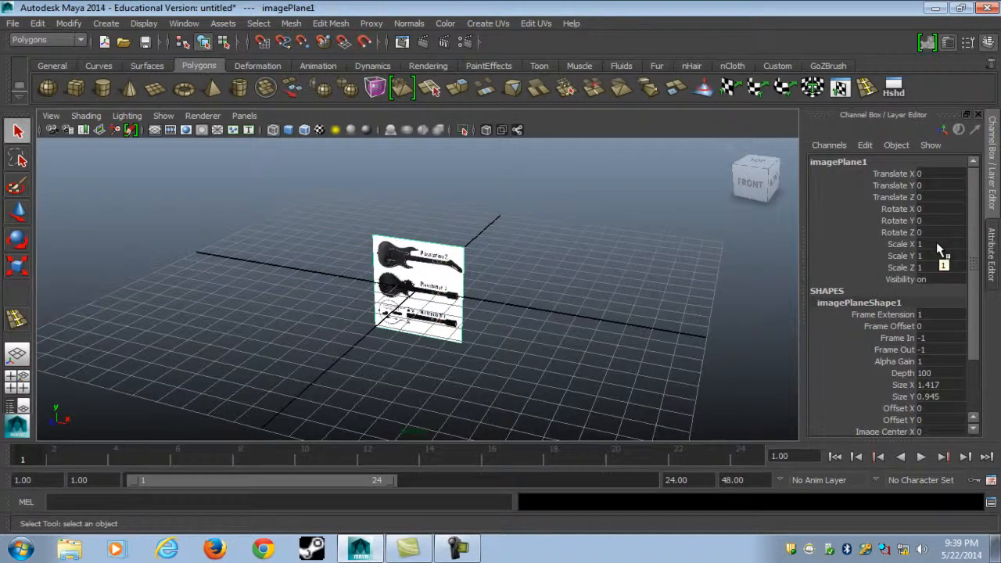
drag(939, 245, 944, 268)
text(5)
key(Return)
key(f)
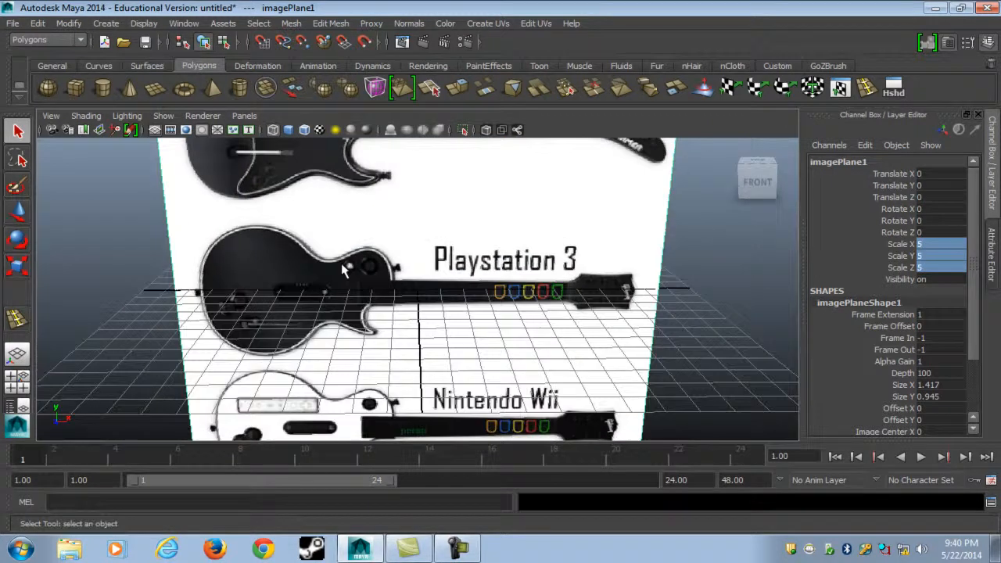
- Hide the perspective grid and move the image plane back behind the origin
scroll(332, 272, up, 5)
click(154, 130)
alt+drag(341, 344, 349, 295)
alt+drag(343, 258, 458, 328)
key(w)
drag(423, 295, 378, 258)
- In the front view with its grid hidden, draw a polygon plane over the neck of the Playstation 2 guitar
key(space)
key(space)
alt+middle_drag(355, 181, 374, 351)
click(116, 241)
scroll(126, 268, up, 5)
alt+middle_drag(283, 278, 206, 278)
click(155, 89)
scroll(252, 311, up, 2)
scroll(212, 323, down, 3)
scroll(222, 321, up, 3)
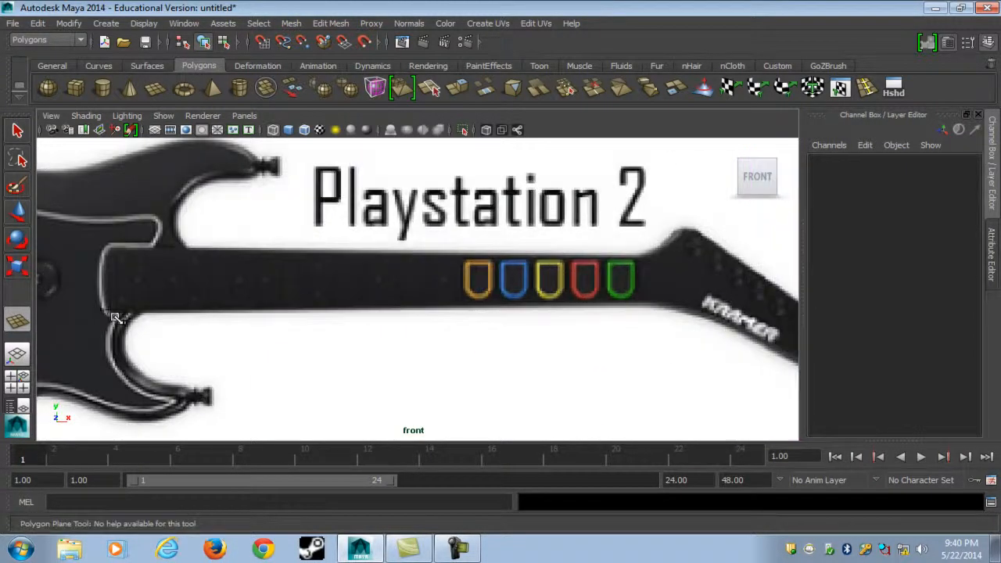
drag(111, 312, 646, 249)
- Insert one edge loop near the plane's body end and three near its headstock end
alt+middle_drag(640, 282, 634, 284)
alt+middle_drag(493, 293, 543, 290)
alt+middle_drag(191, 283, 309, 288)
alt+right_drag(309, 288, 339, 288)
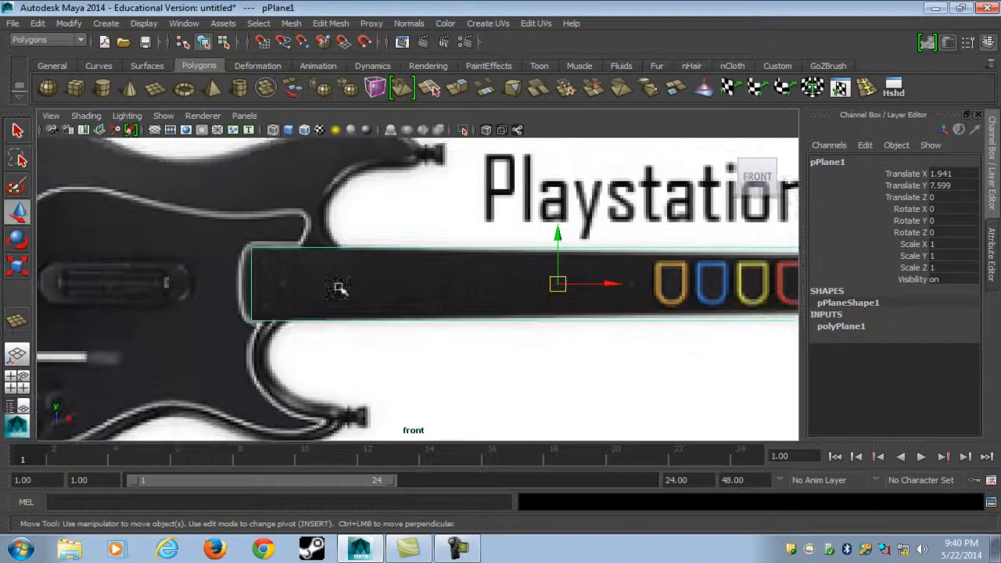
click(869, 91)
click(268, 255)
alt+middle_drag(263, 250, 477, 297)
click(447, 255)
click(431, 255)
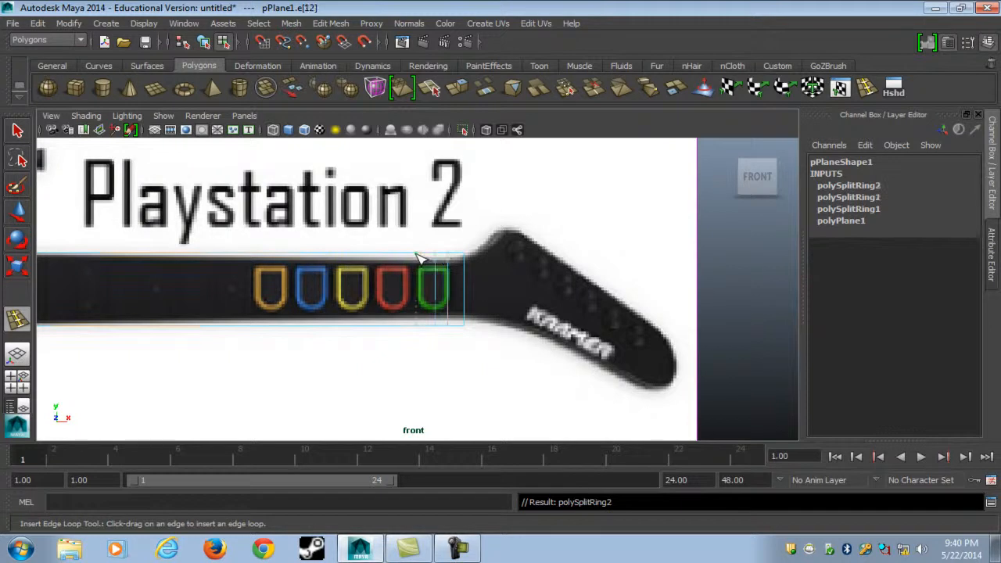
click(416, 256)
- Move the headstock-end vertices outward along the neck and scale them vertically to match the neck's width in the reference
key(w)
drag(367, 225, 531, 397)
drag(478, 288, 524, 289)
key(r)
drag(479, 356, 484, 340)
- Scale the vertices at the neck's body end closer together and shift them slightly outward to taper the corners
alt+middle_drag(238, 319, 482, 357)
drag(299, 382, 341, 242)
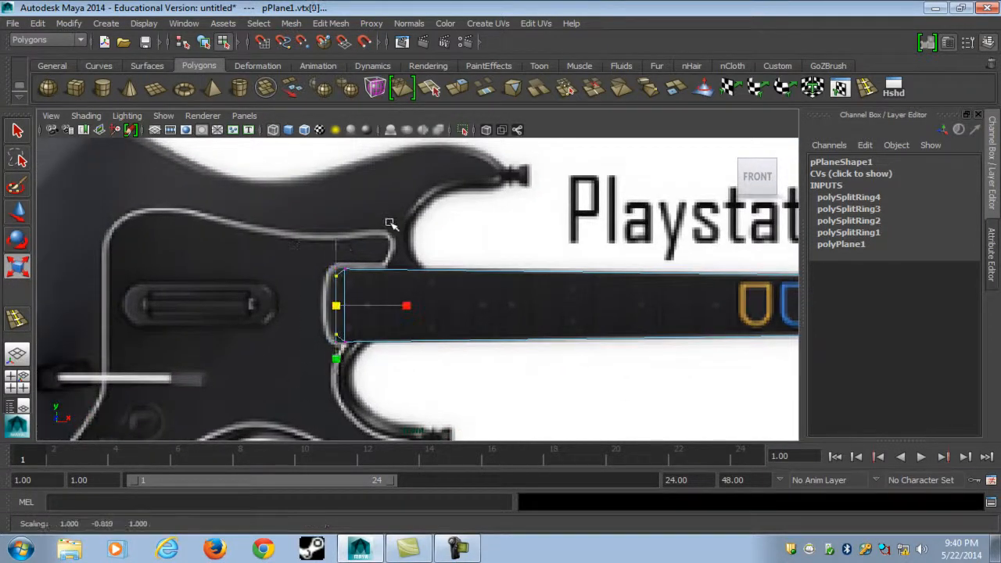
key(w)
drag(368, 305, 362, 305)
- Rotate, move and scale the plane's outermost vertex pair to the tip of the angled headstock
alt+middle_drag(732, 333, 388, 331)
alt+middle_drag(644, 331, 413, 316)
scroll(414, 316, up, 1)
drag(467, 362, 398, 217)
key(e)
drag(474, 235, 570, 299)
key(w)
middle_drag(433, 277, 602, 364)
key(r)
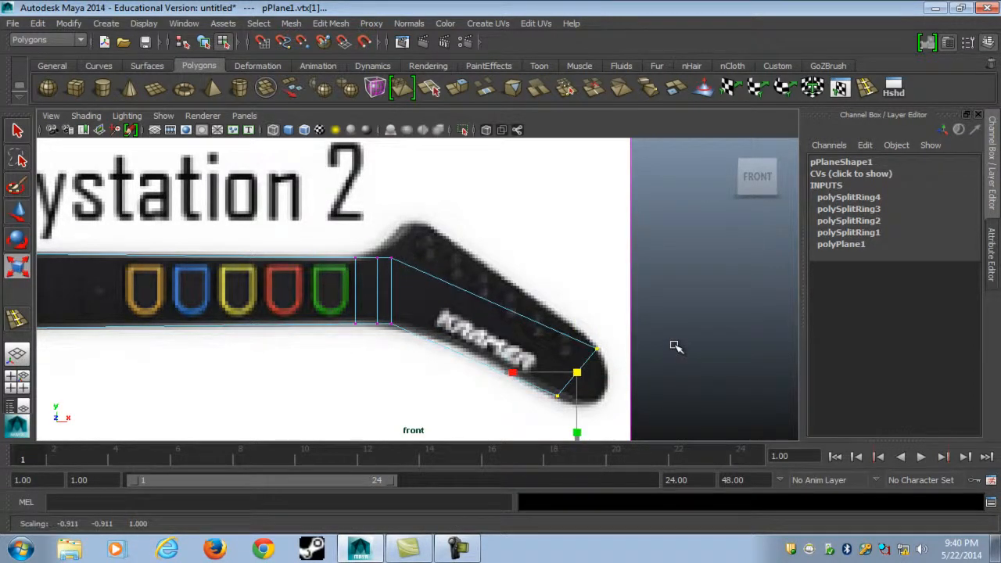
- Rotate, move and scale the next vertex pair to sit across the middle of the headstock
key(w)
drag(451, 382, 382, 231)
key(e)
middle_drag(532, 248, 508, 282)
key(w)
shift+middle_drag(391, 316, 494, 299)
key(r)
middle_drag(512, 355, 522, 358)
key(w)
middle_drag(522, 358, 524, 351)
- Move the vertex pair at the headstock's base outward and raise its upper vertex to the headstock's peak
drag(427, 351, 367, 235)
middle_drag(404, 291, 436, 290)
drag(436, 287, 375, 355)
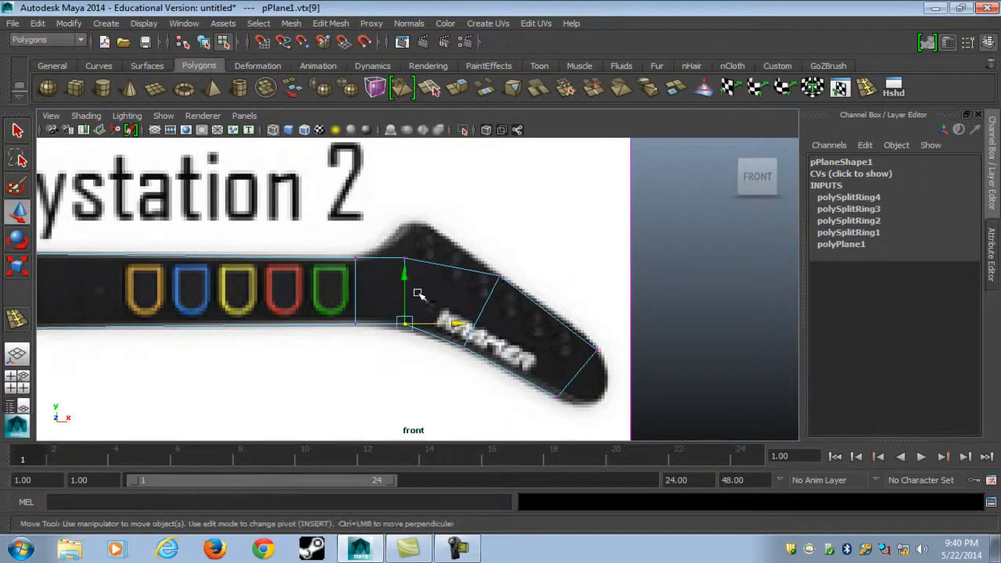
drag(405, 277, 409, 181)
- Switch the front view to shaded display and add the Insert Edge Loop Tool to the Polygons shelf
alt+middle_drag(335, 300, 503, 294)
scroll(496, 298, down, 3)
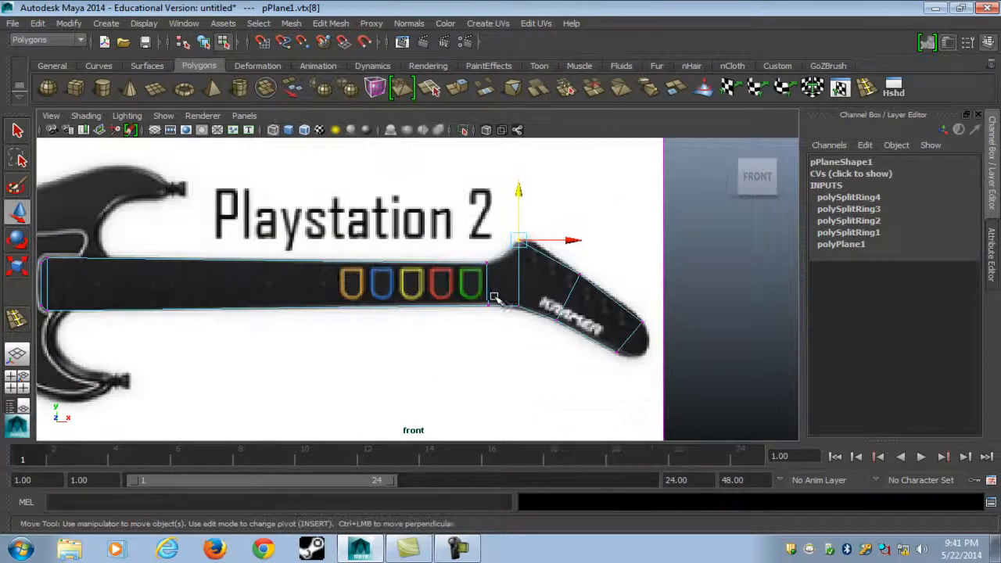
key(5)
mouse_move(427, 316)
alt+middle_down()
mouse_move(530, 315)
mouse_move(335, 302)
alt+middle_up()
scroll(391, 290, up, 3)
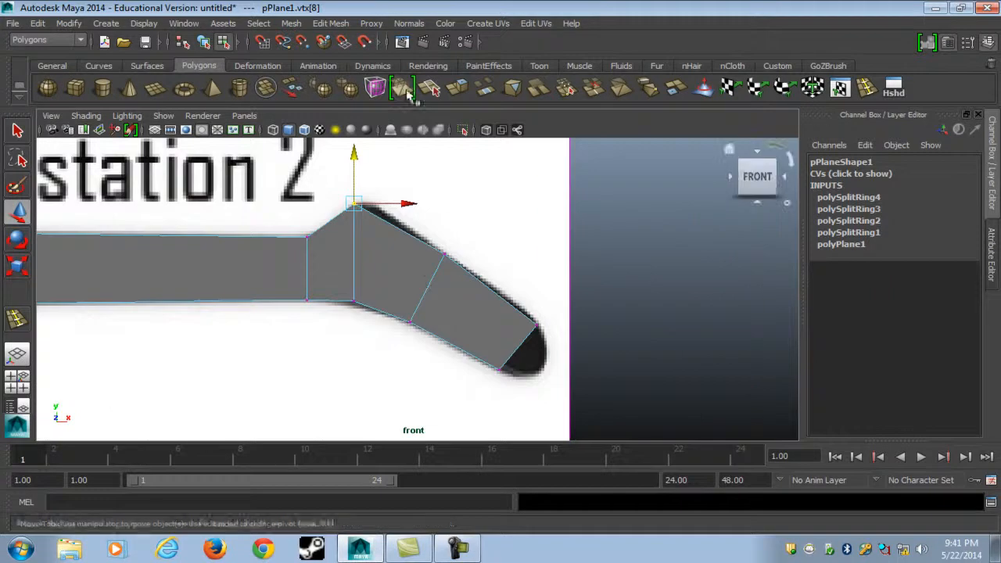
click(325, 24)
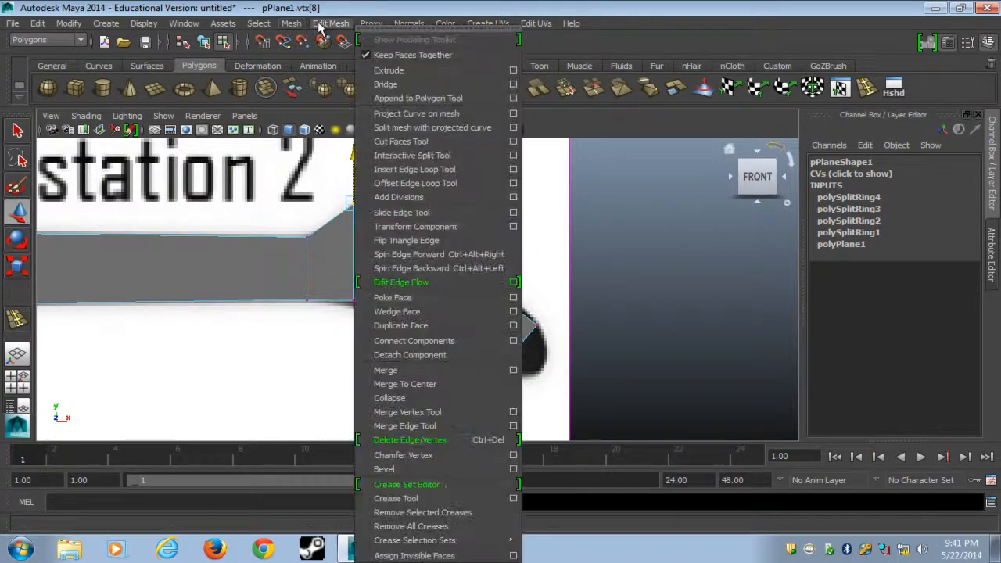
ctrl+shift+click(451, 168)
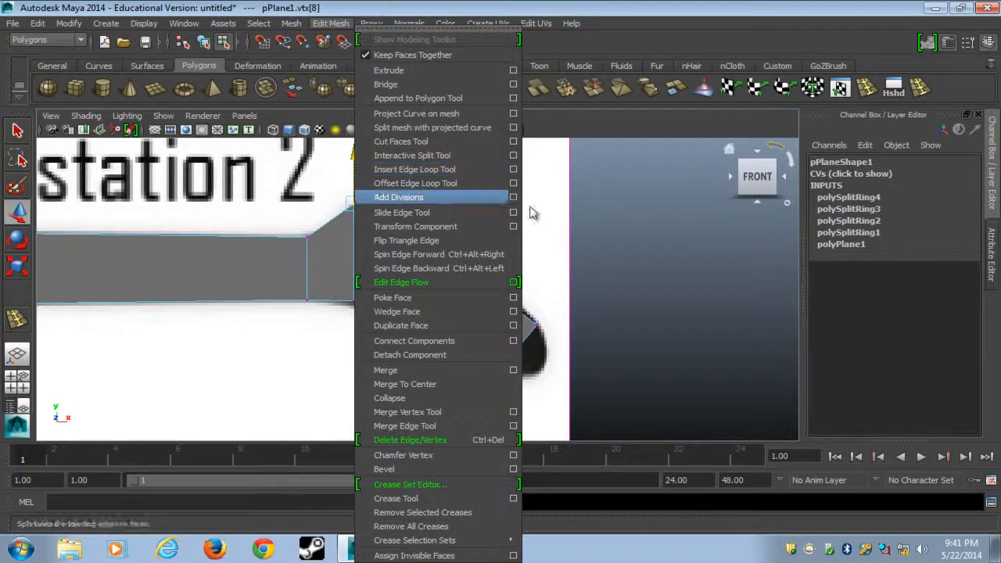
- Insert three edge loops across the headstock: one before its peak, one just after it and one near the tip
click(919, 89)
scroll(490, 268, up, 3)
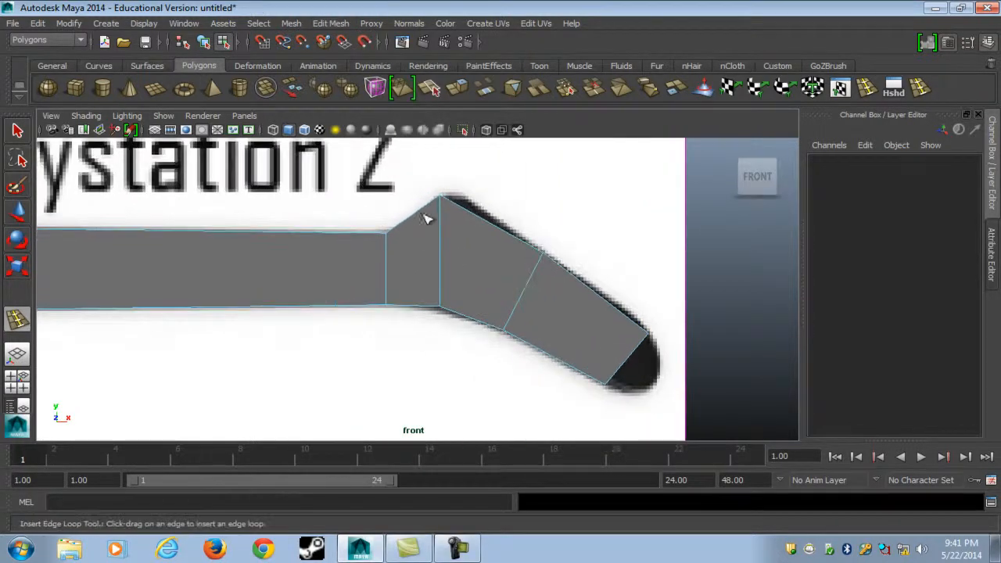
click(416, 219)
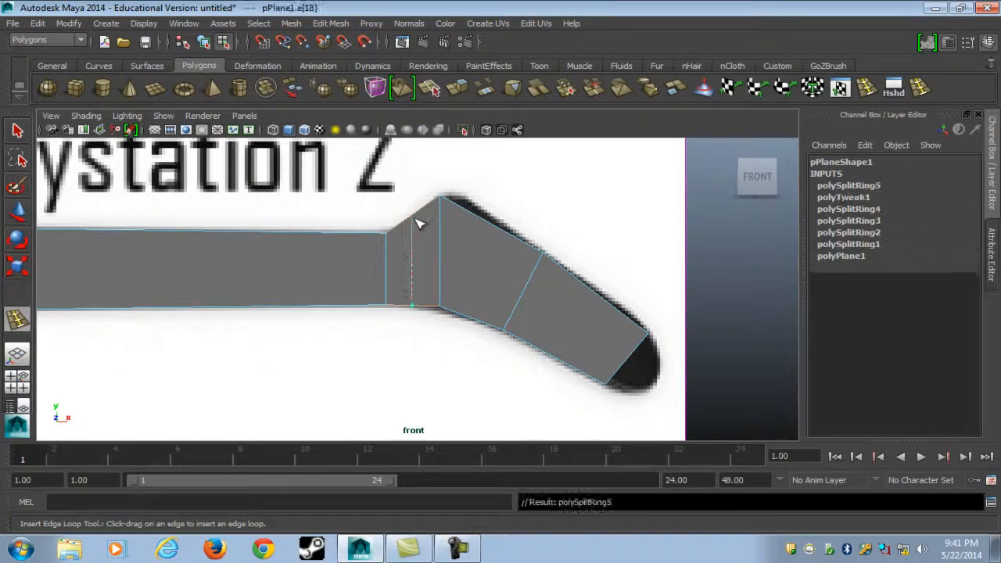
click(492, 227)
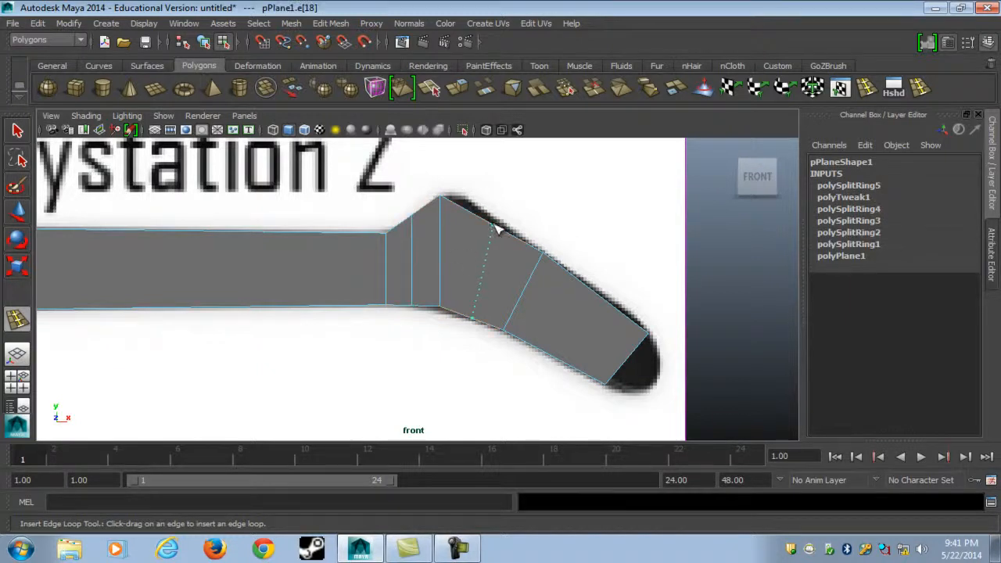
click(603, 298)
- Move the new vertices around the headstock's peak and lower bend to follow the reference outline
key(w)
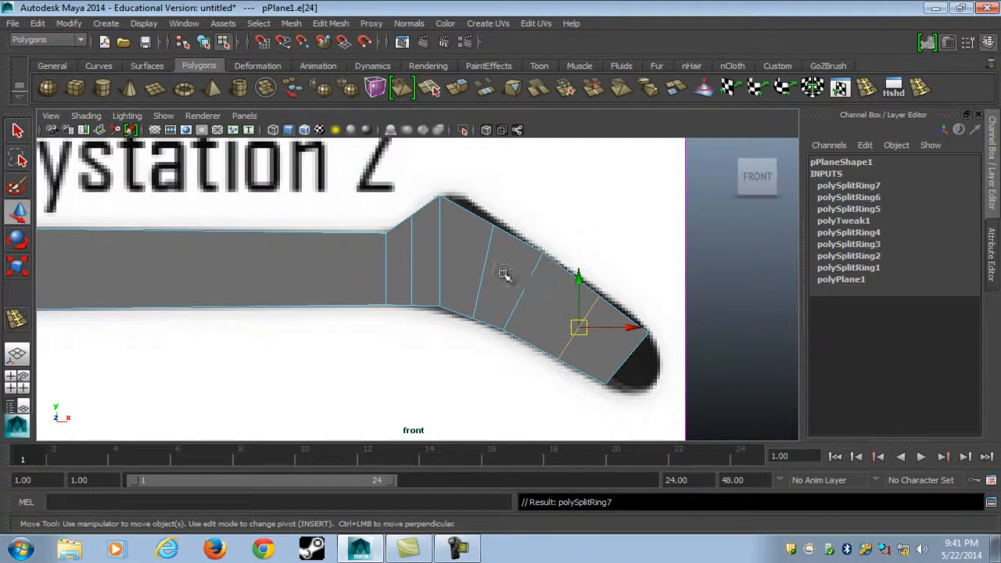
mouse_move(448, 190)
mouse_down()
mouse_move(509, 249)
mouse_move(465, 195)
mouse_up()
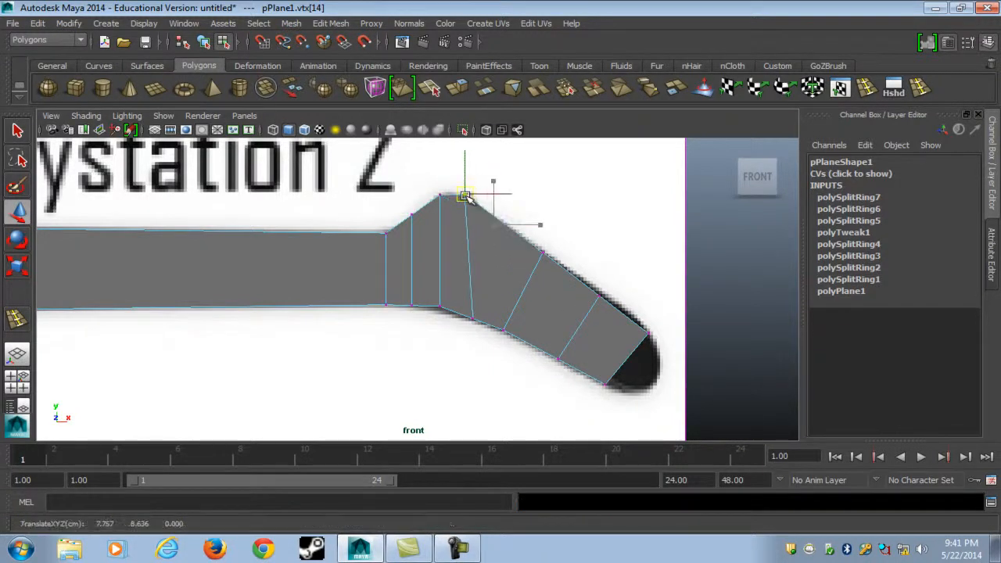
click(473, 319)
drag(476, 319, 476, 314)
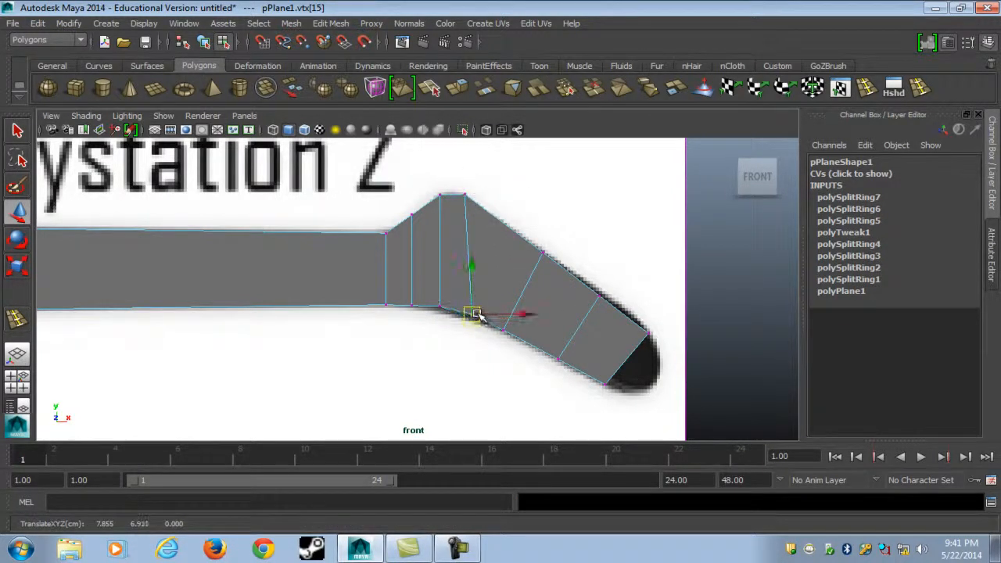
drag(402, 319, 420, 295)
mouse_move(407, 205)
mouse_down()
mouse_move(421, 230)
mouse_move(413, 199)
mouse_up()
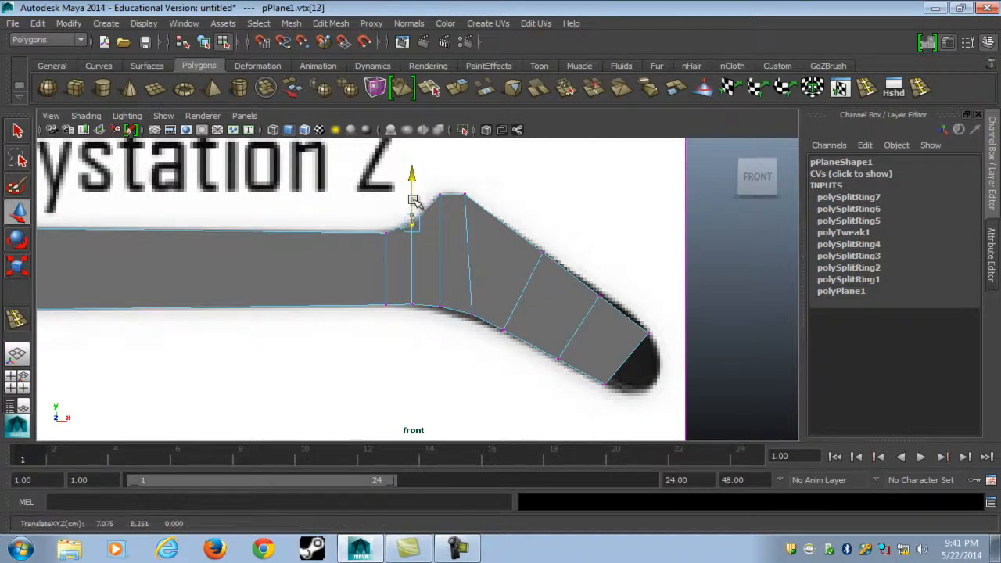
- Nudge the two lower vertices of the headstock's outer half to align with the reference's lower edge
alt+middle_drag(516, 344, 470, 318)
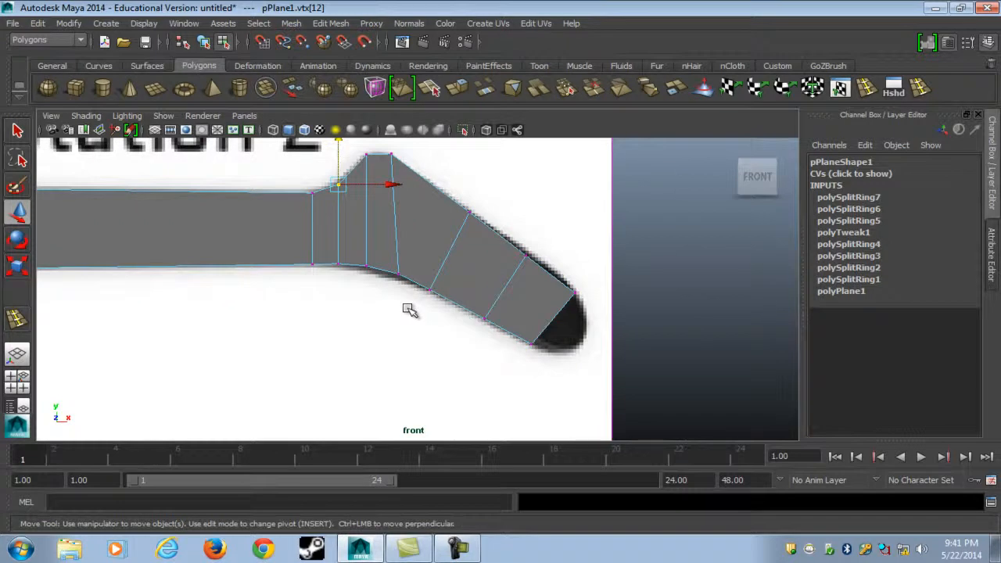
drag(485, 294, 512, 286)
drag(415, 362, 415, 362)
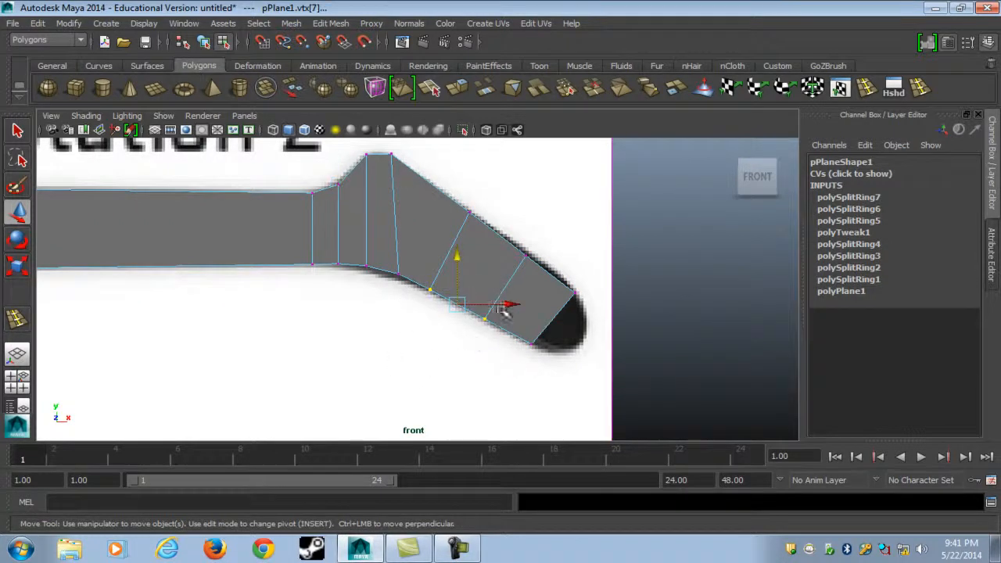
drag(505, 304, 508, 304)
- Extrude the headstock's end edge outward, then scale and position it to taper the rounded tip
alt+middle_drag(596, 363, 542, 365)
drag(575, 396, 482, 327)
key(F10)
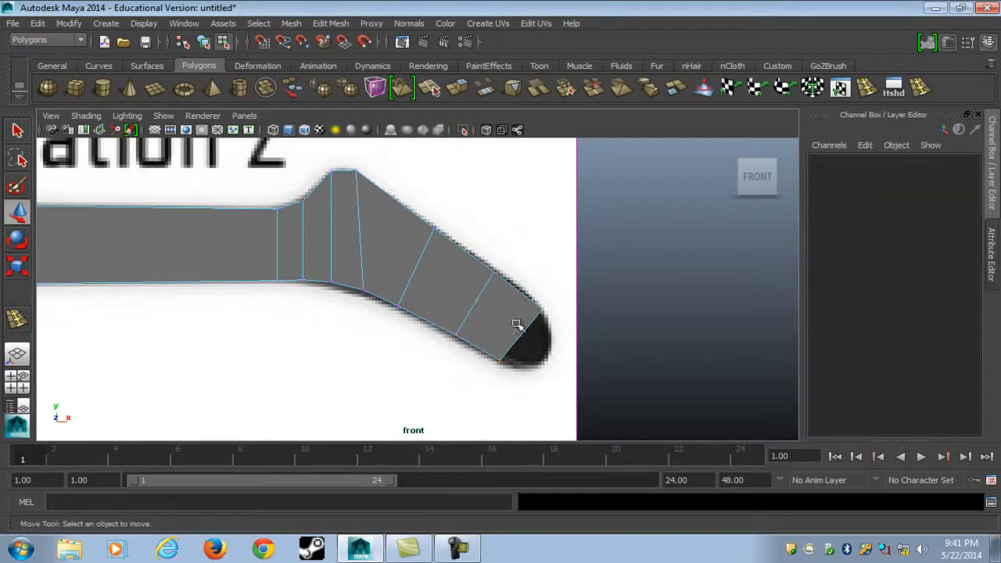
click(517, 345)
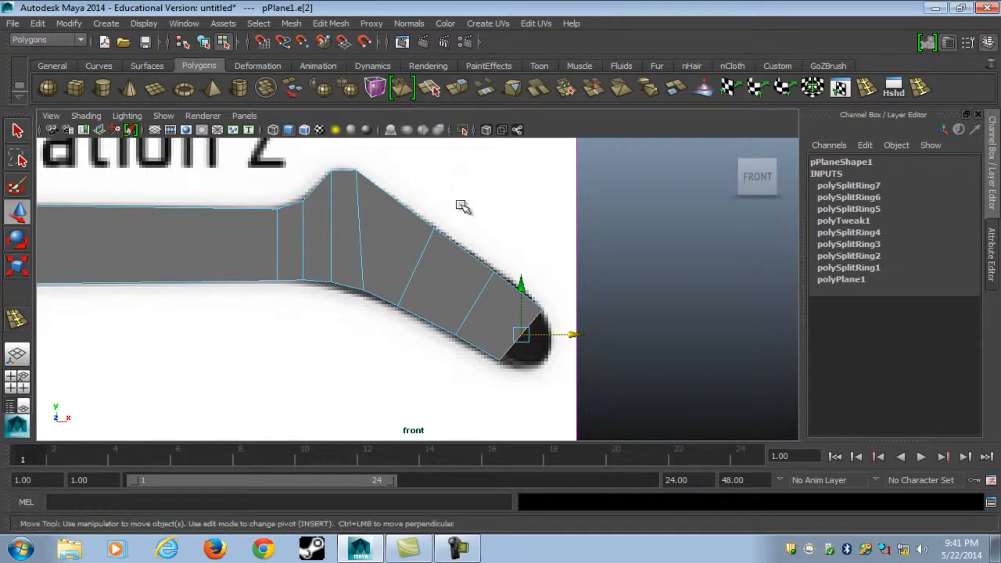
click(460, 90)
drag(462, 273, 495, 298)
key(r)
middle_drag(547, 290, 576, 276)
key(w)
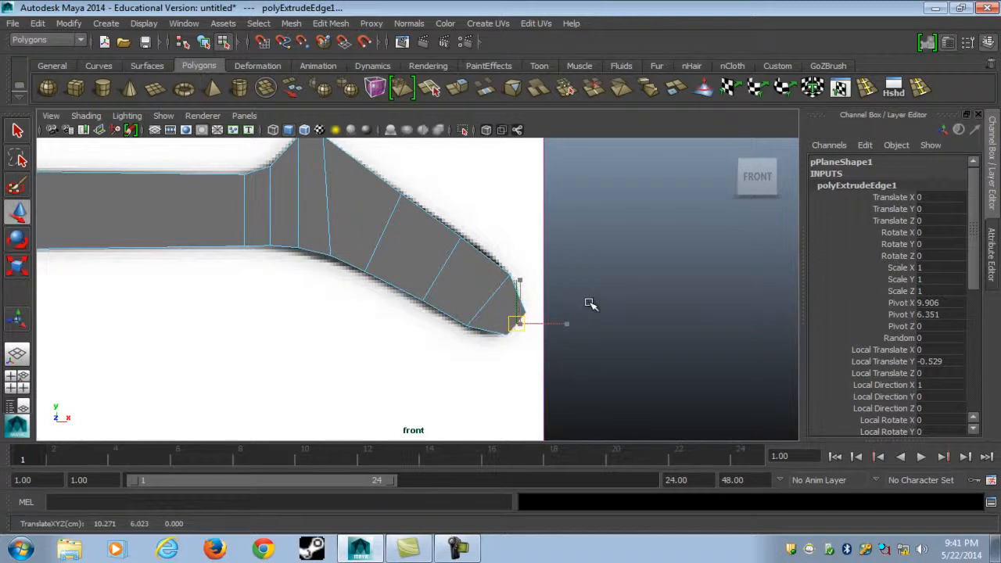
- Extrude the whole neck plane in the perspective view to give it thickness and return to object mode
alt+middle_drag(338, 220, 393, 276)
key(1)
alt+middle_drag(345, 252, 429, 278)
key(F8)
scroll(402, 281, down, 6)
alt+middle_drag(344, 296, 498, 289)
scroll(469, 281, up, 1)
key(space)
key(space)
alt+drag(438, 223, 489, 358)
scroll(362, 273, up, 2)
scroll(506, 365, up, 2)
alt+middle_drag(506, 364, 473, 313)
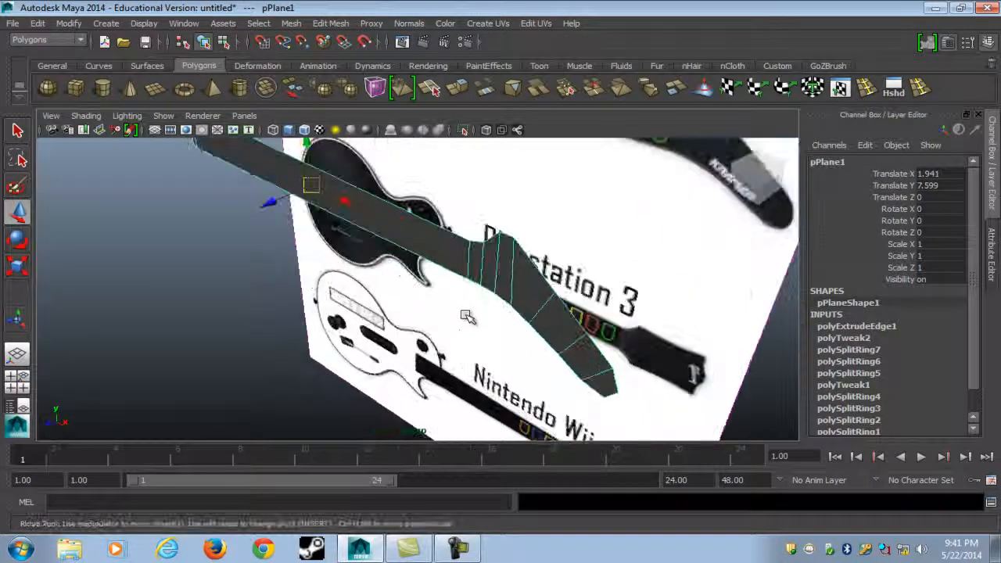
click(460, 89)
alt+drag(500, 234, 603, 247)
drag(475, 344, 421, 277)
key(F8)
- Preview the neck mesh smoothed from several angles, then return it to the unsmoothed display
key(3)
alt+drag(360, 304, 275, 268)
click(213, 266)
click(432, 213)
key(1)
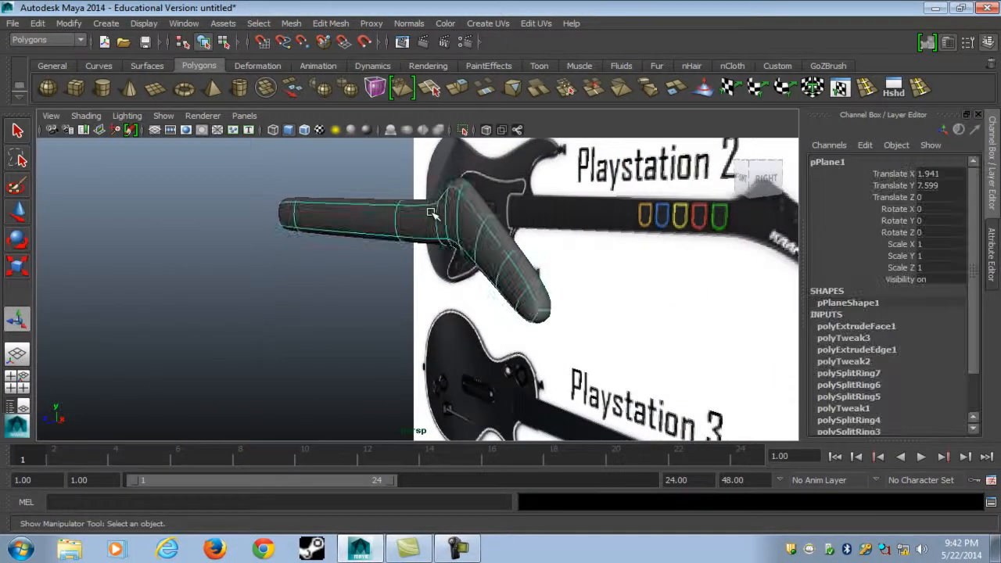
- Insert two edge loops around the neck's thickness, one near each of its front and back faces
alt+drag(439, 216, 549, 278)
click(867, 92)
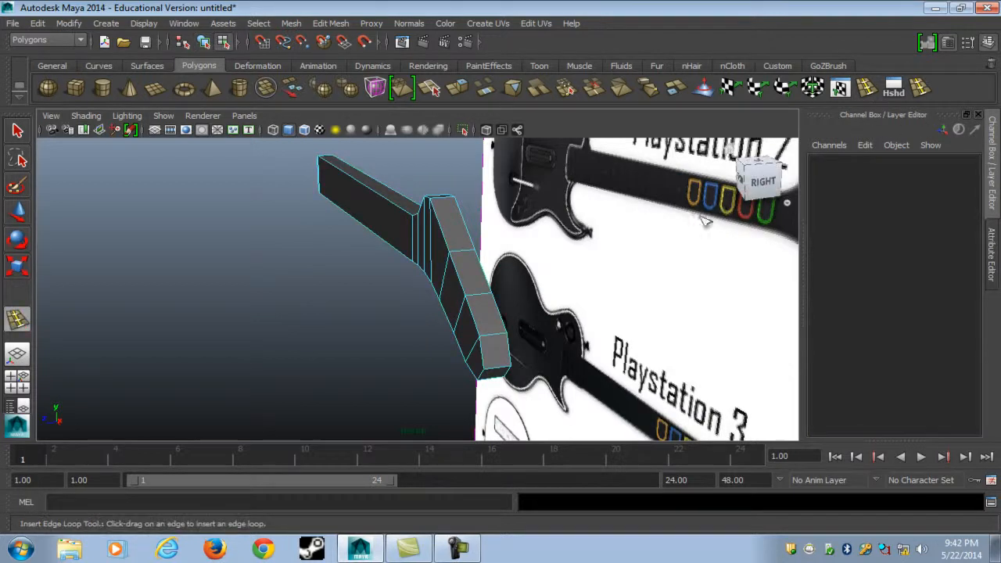
alt+drag(718, 204, 444, 280)
click(475, 241)
click(491, 235)
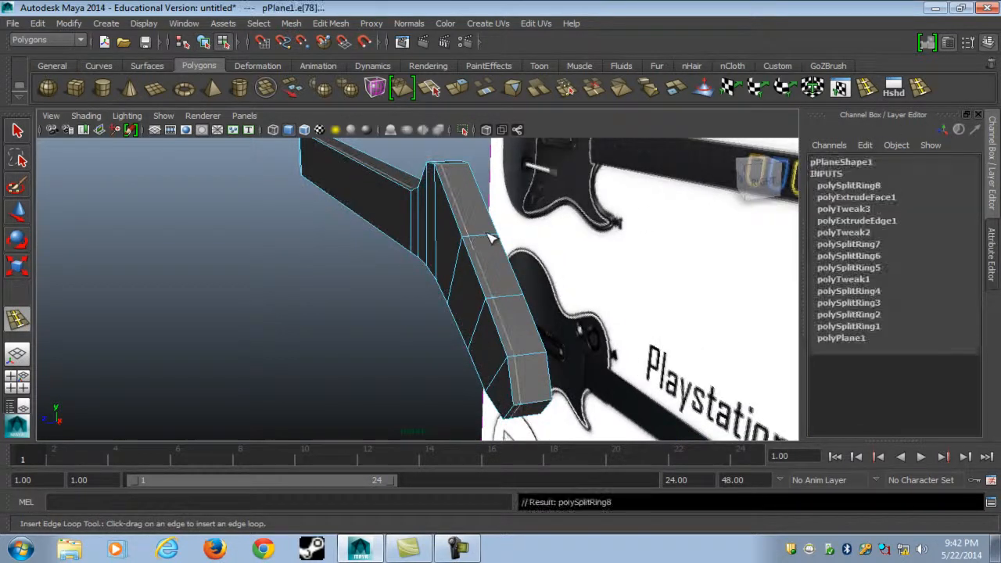
click(492, 237)
- Shift the last inserted edge loop along Z, then return to object mode and deselect the neck
key(w)
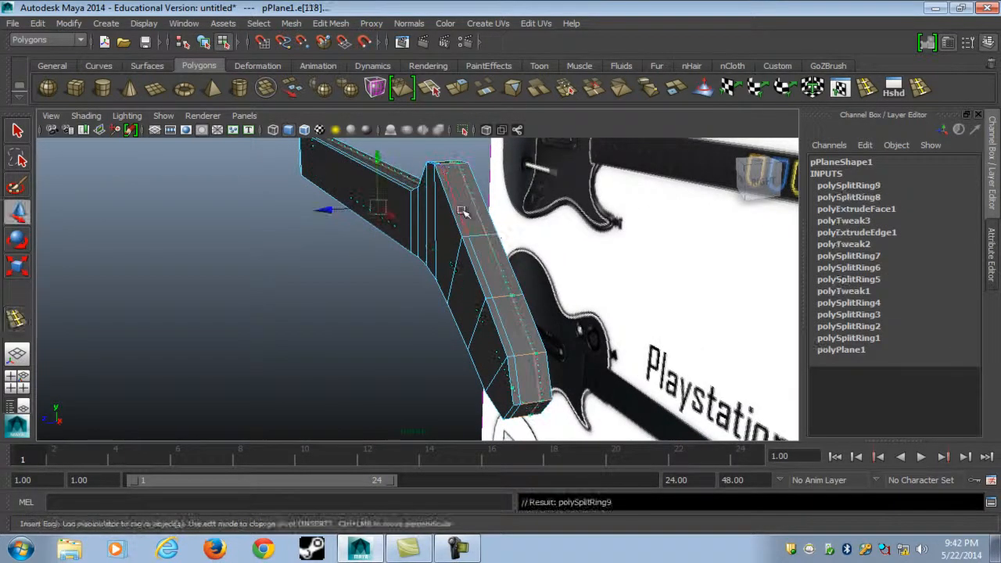
drag(342, 215, 338, 208)
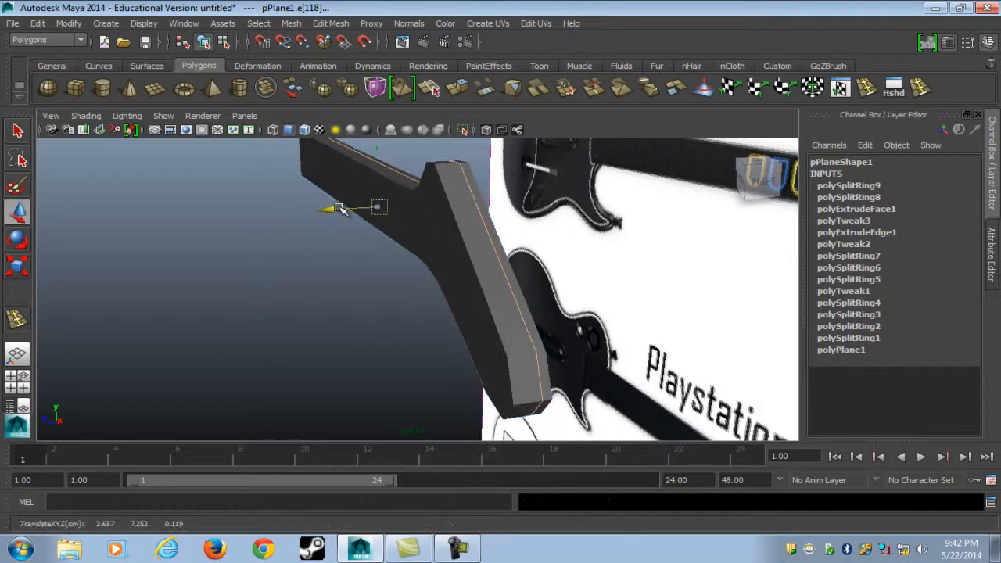
key(F8)
click(380, 302)
alt+drag(381, 302, 532, 292)
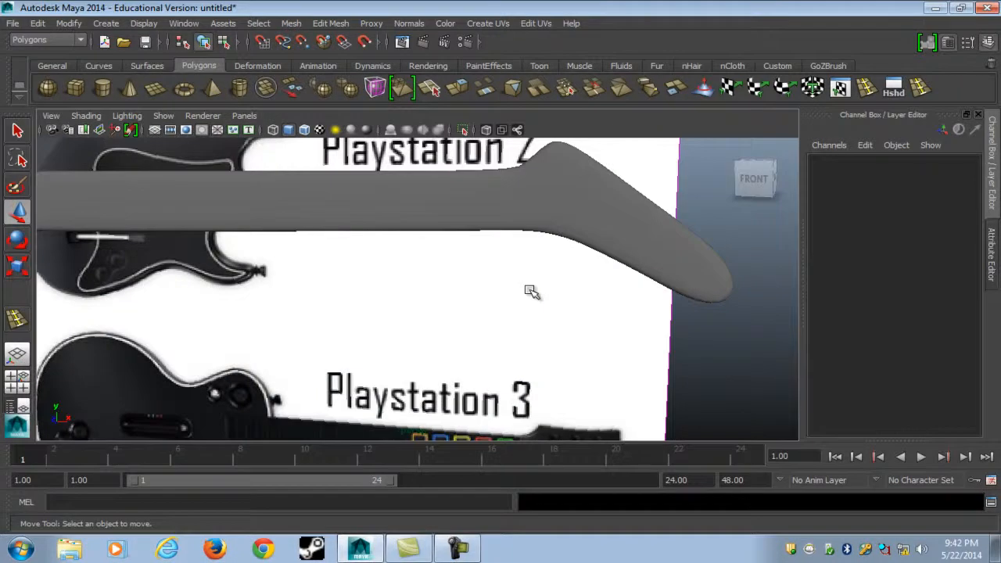
- Insert three edge loops across the neck around the headstock's upper corner, then return to object mode
alt+middle_drag(542, 268, 527, 352)
scroll(527, 351, up, 3)
click(581, 302)
key(1)
alt+middle_drag(606, 259, 556, 259)
click(866, 87)
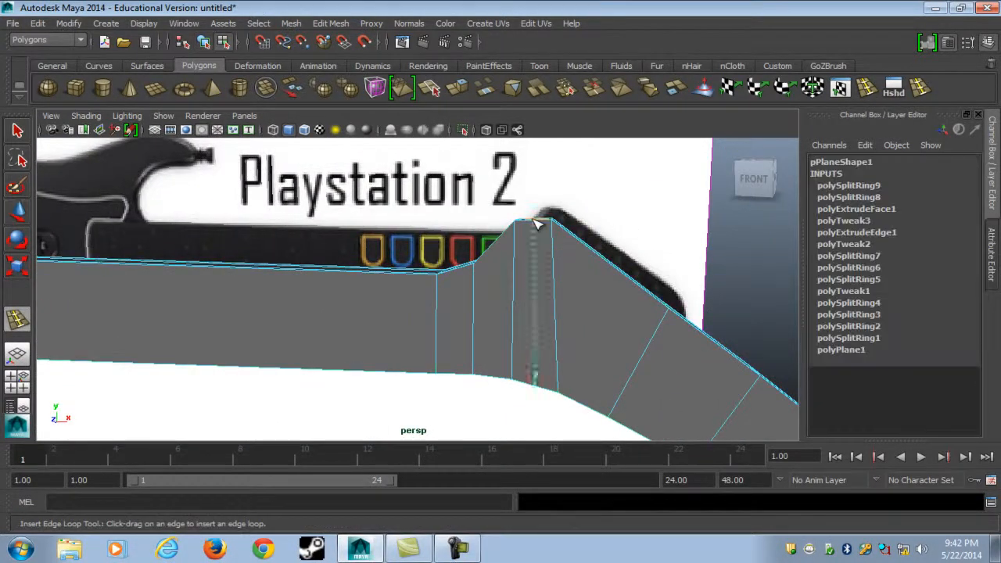
click(536, 225)
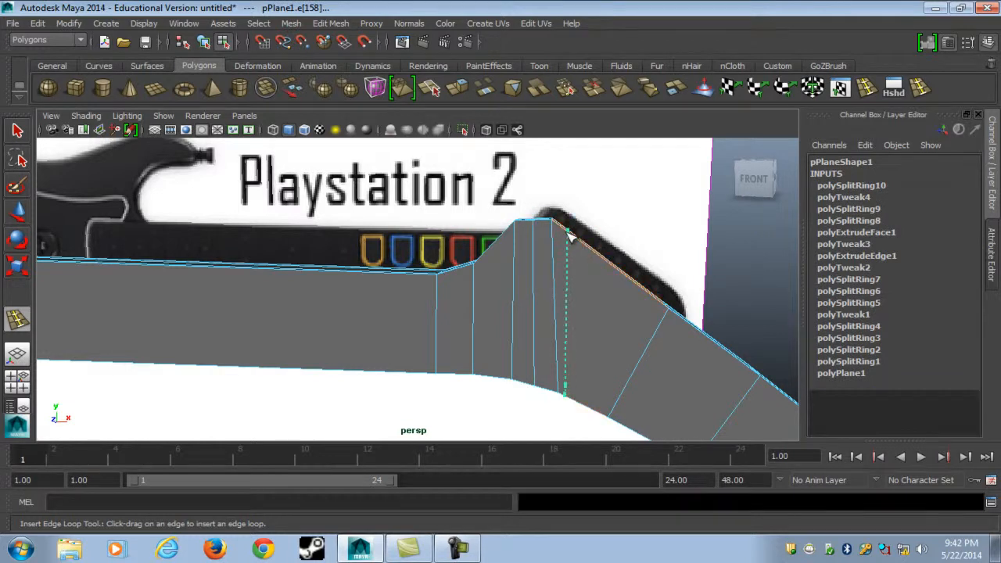
click(570, 236)
click(504, 239)
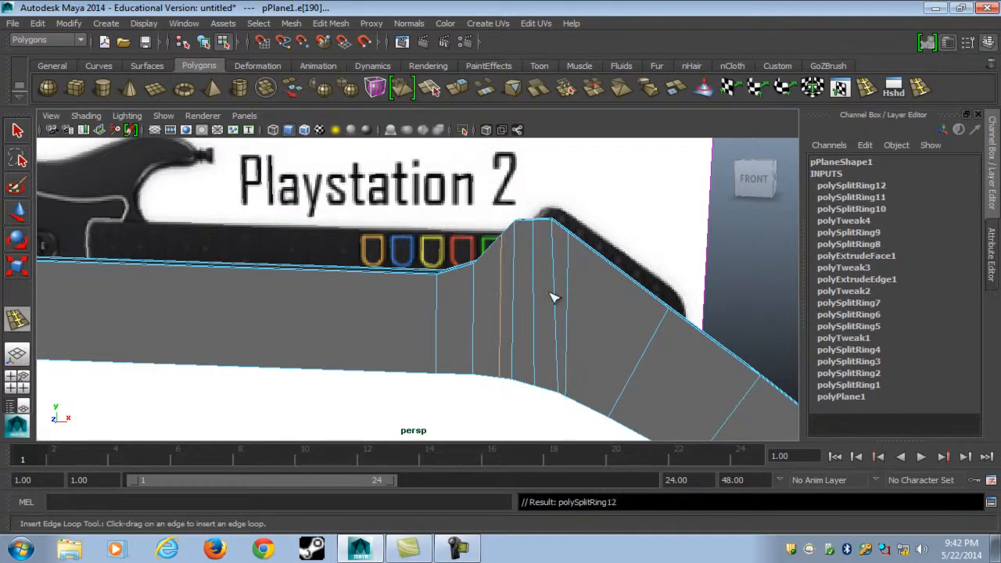
key(w)
key(F8)
- Examine the neck and headstock shape from several angles against the reference image
alt+drag(576, 274, 567, 346)
scroll(649, 305, down, 2)
click(646, 279)
scroll(646, 279, down, 3)
scroll(545, 335, up, 4)
alt+middle_drag(395, 220, 423, 259)
alt+drag(536, 328, 563, 309)
alt+middle_drag(305, 291, 387, 285)
scroll(570, 286, up, 3)
- Insert three edge loops across the neck's straight section, near the headstock, near the body end and around the middle
click(357, 269)
key(1)
key(3)
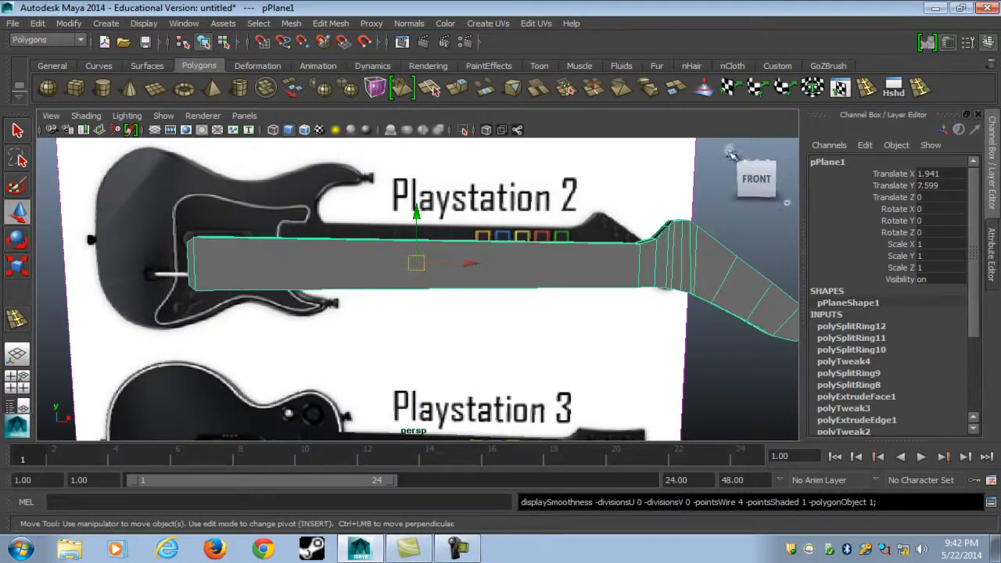
click(866, 87)
click(617, 244)
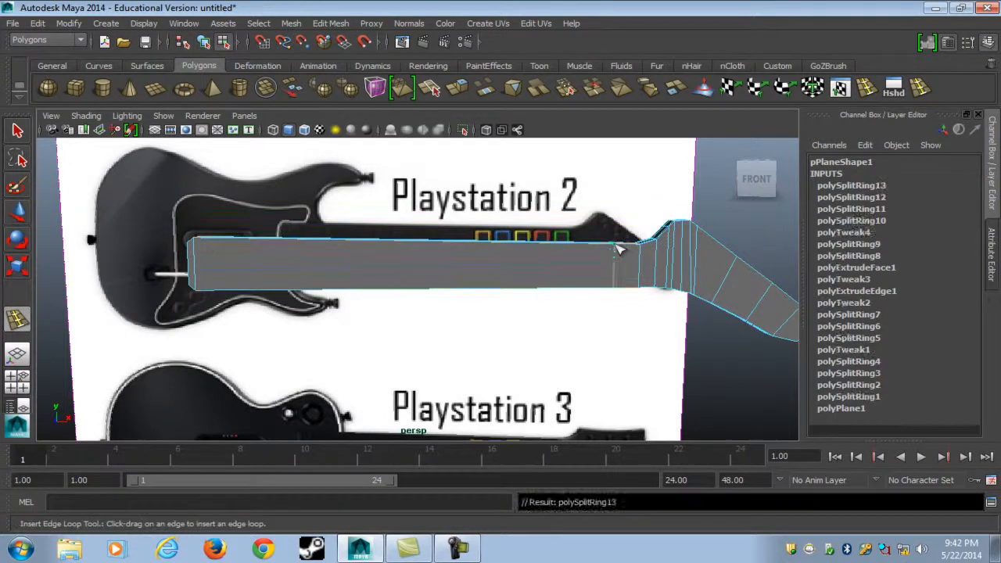
click(207, 244)
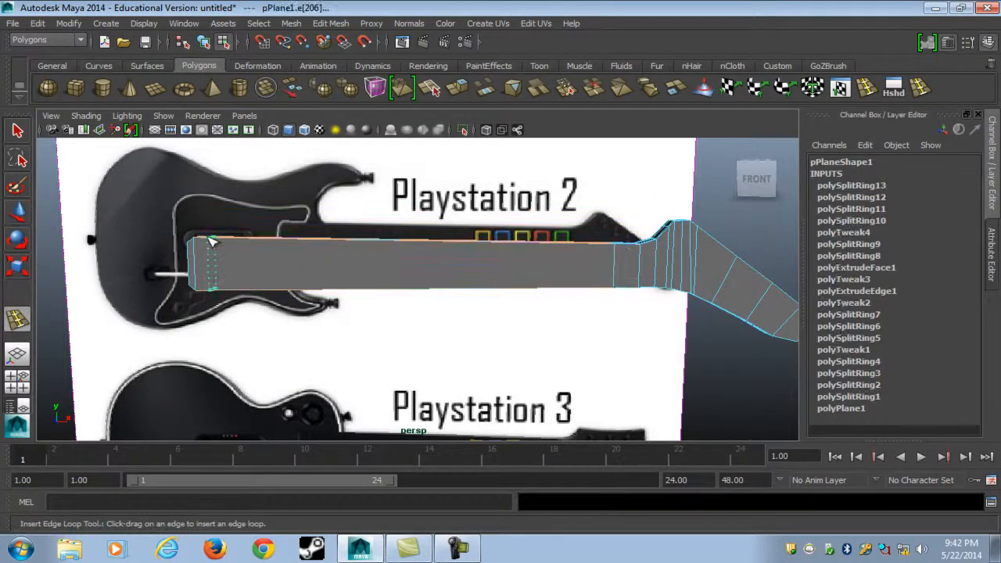
click(412, 243)
key(w)
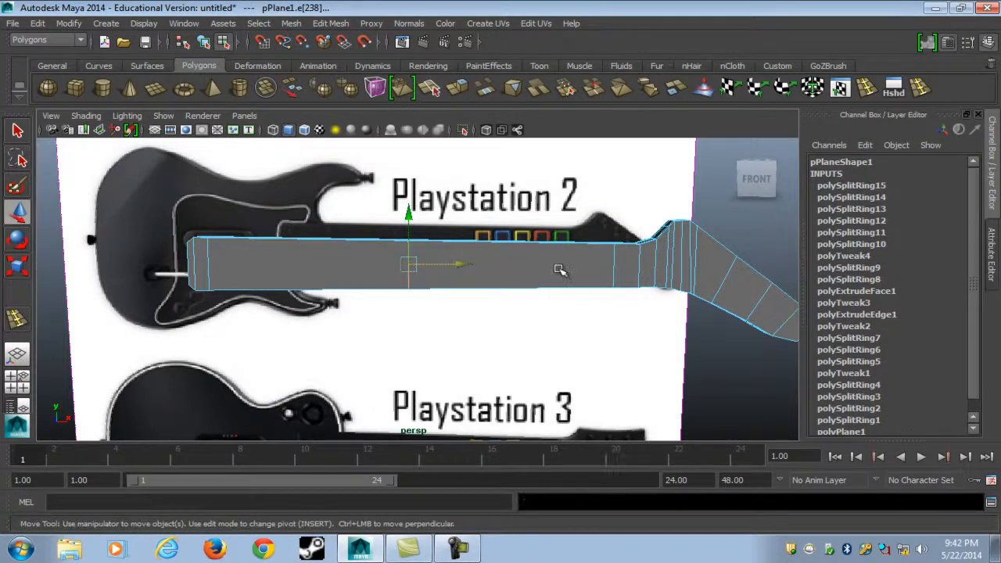
- Display the neck mesh smoothed, return to object mode and inspect it from an angle in the perspective view
key(3)
key(F8)
click(725, 364)
alt+drag(699, 355, 484, 286)
key(space)
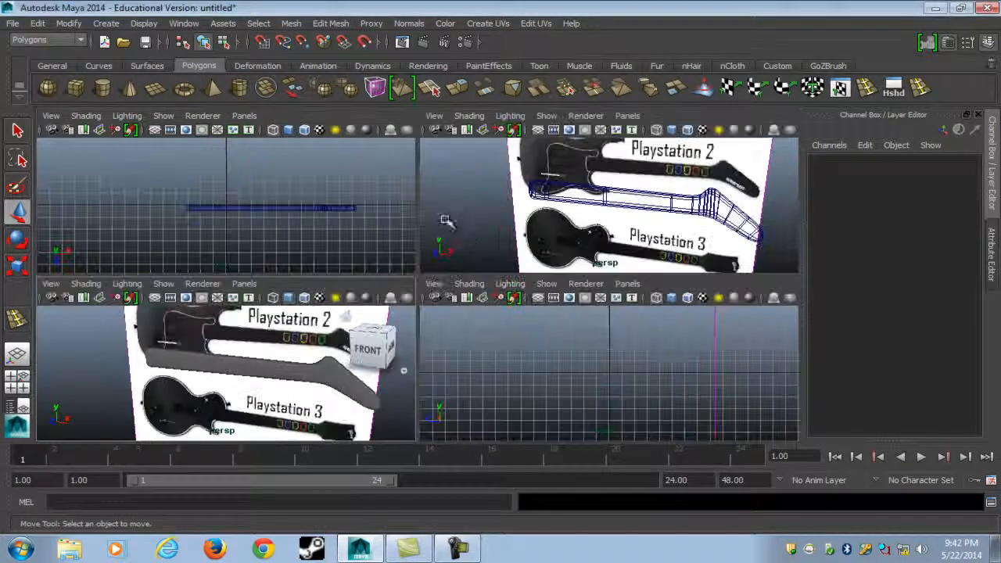
key(space)
scroll(458, 286, up, 4)
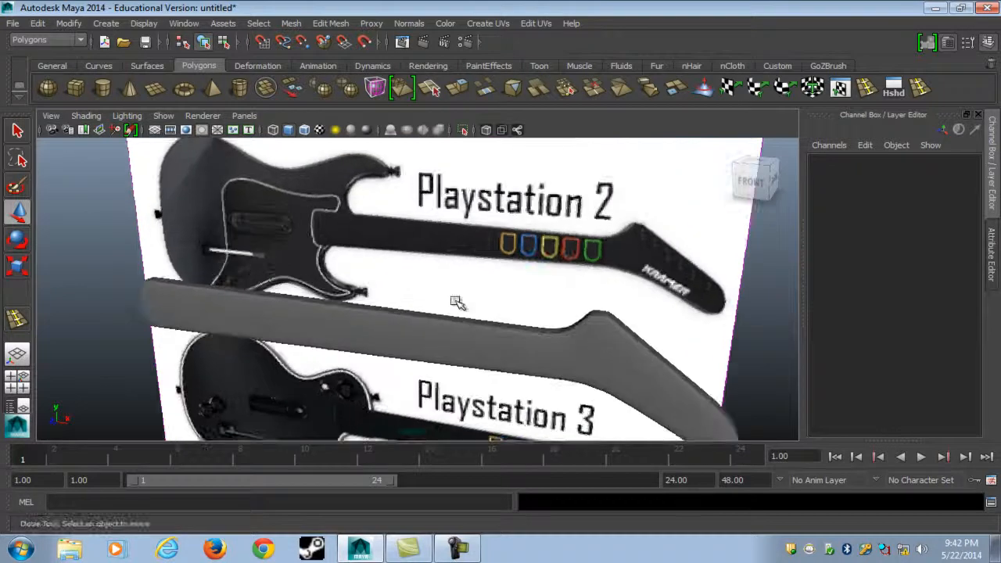
- Switch to the front view in wireframe and hide the neck mesh covering the Playstation 2 fret buttons
key(4)
key(space)
drag(462, 306, 462, 331)
alt+middle_drag(555, 306, 469, 313)
scroll(389, 323, up, 5)
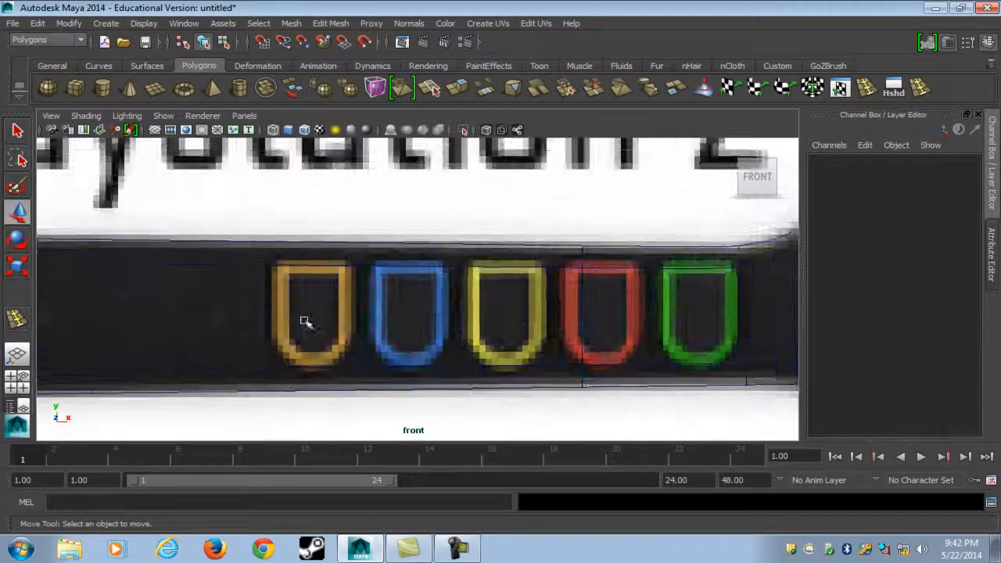
scroll(388, 322, down, 2)
click(346, 298)
scroll(346, 298, down, 5)
click(661, 252)
click(506, 272)
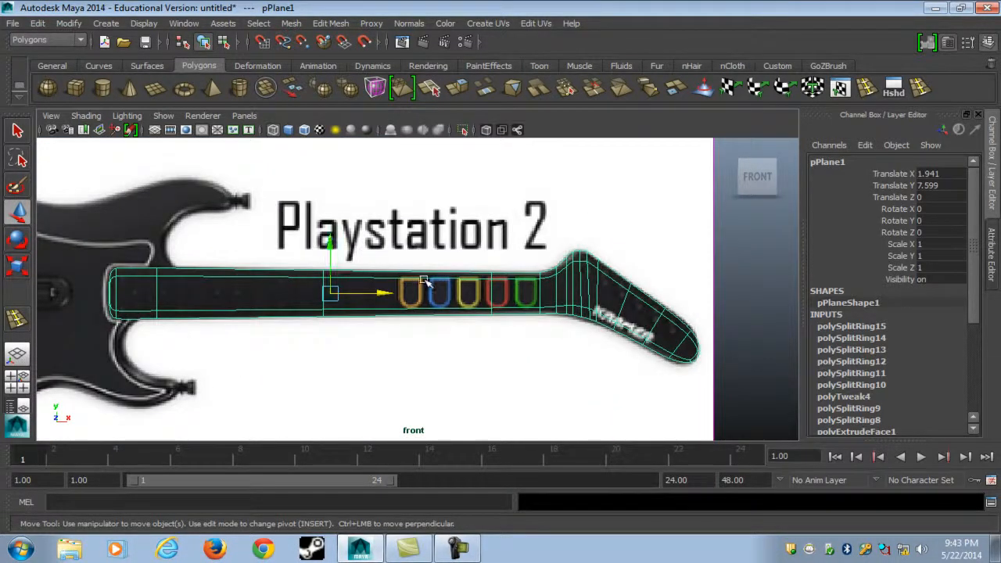
key(ctrl+h)
scroll(406, 290, up, 2)
alt+middle_drag(426, 304, 420, 306)
scroll(419, 308, up, 5)
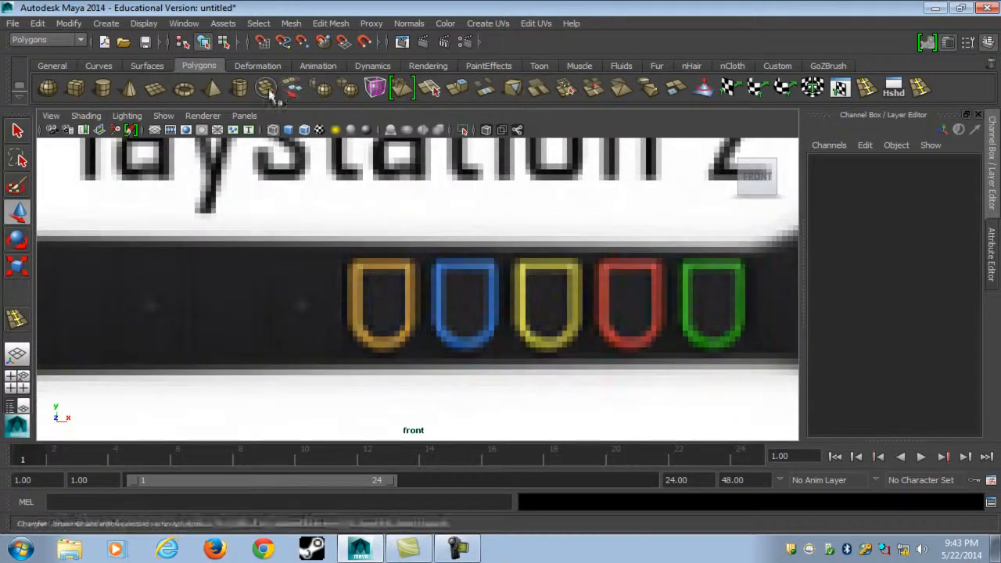
- Create a polygon plane about 0.582 by 0.774 over the orange fret button, with 4 width subdivisions
click(155, 88)
drag(388, 311, 428, 358)
key(w)
scroll(469, 344, up, 2)
click(899, 361)
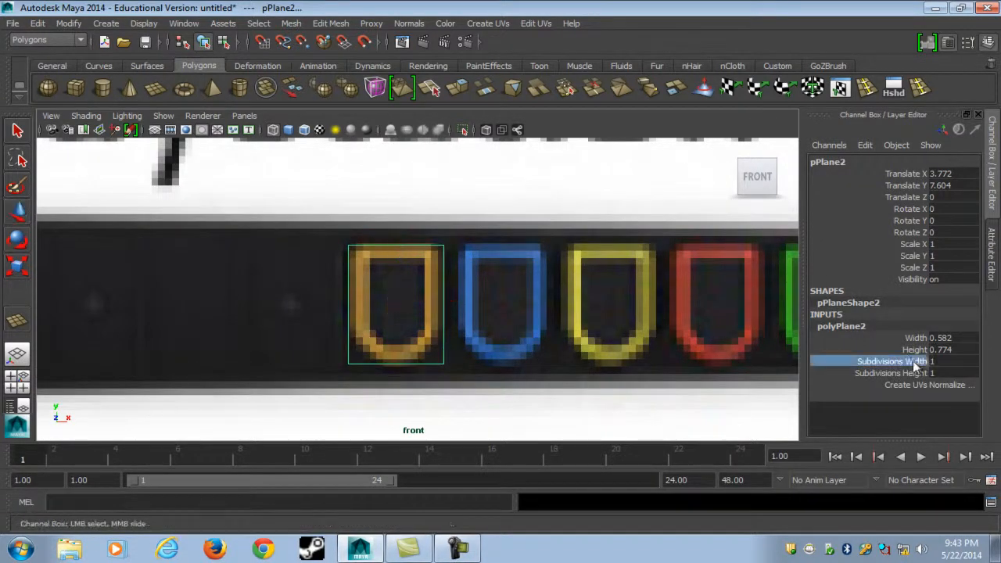
middle_drag(594, 307, 616, 306)
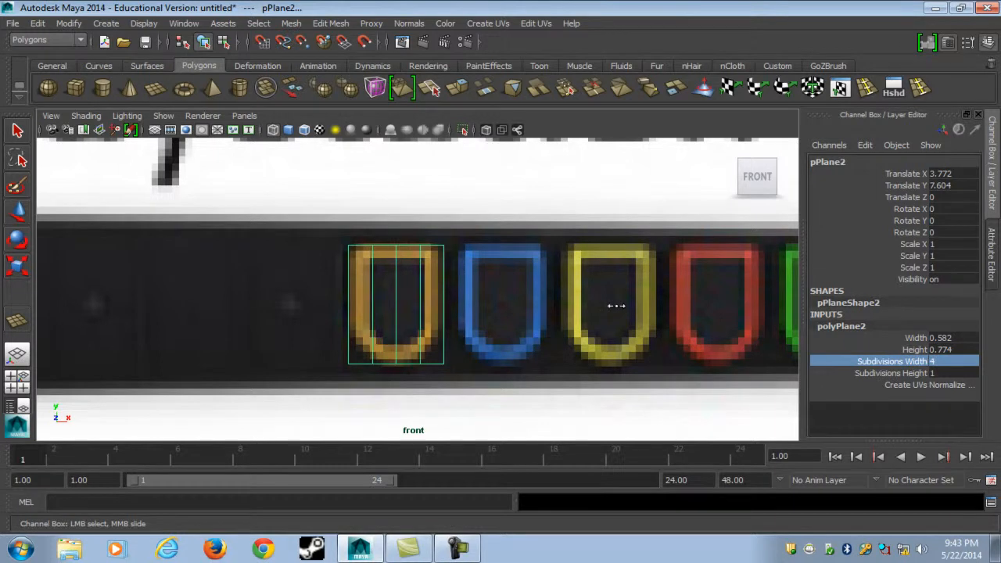
scroll(438, 338, up, 2)
key(w)
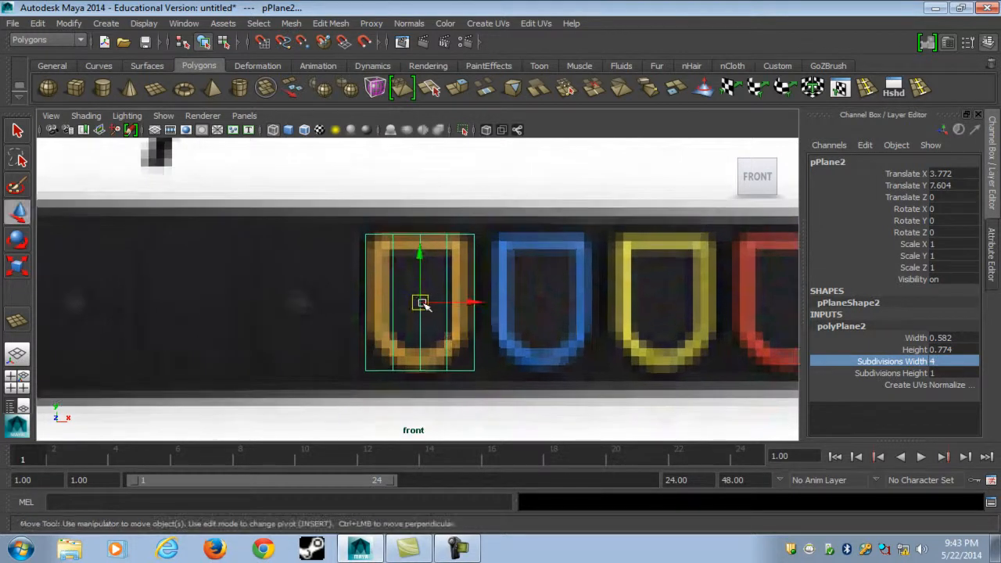
- Raise the plane's lower side vertices in stages to follow the orange button's rounded bottom edge
right_drag(362, 255, 307, 259)
drag(295, 327, 532, 431)
shift+drag(430, 367, 425, 326)
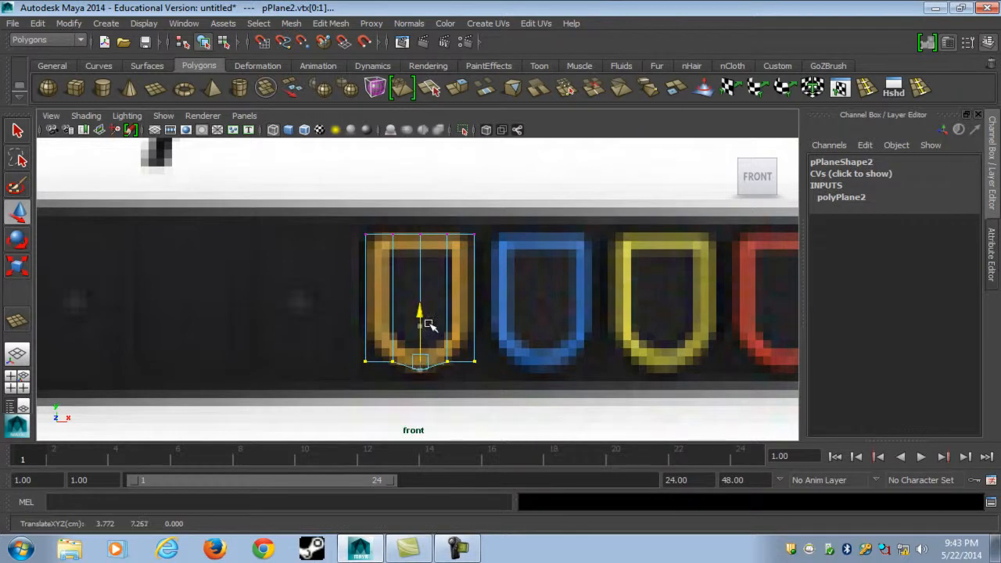
drag(385, 391, 400, 373)
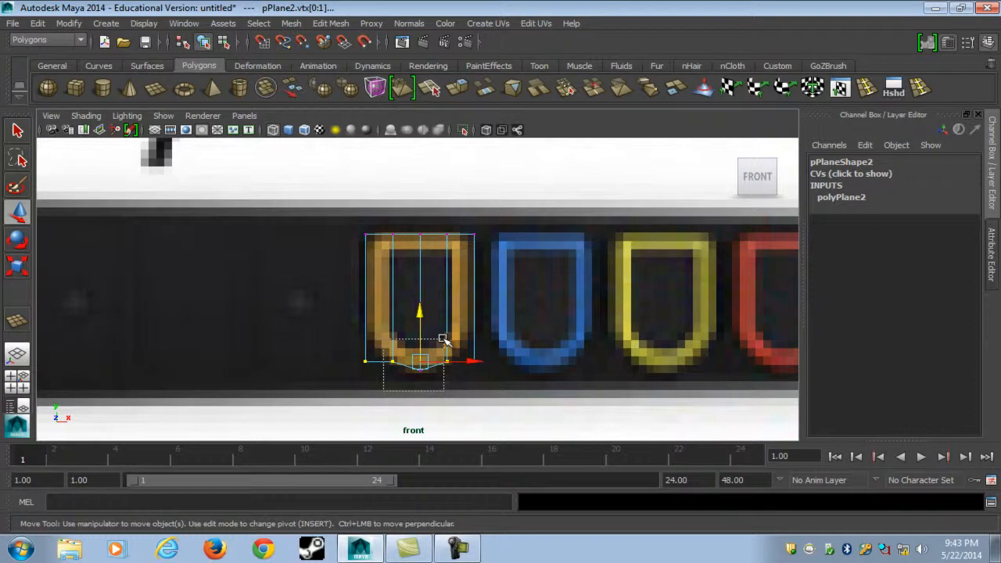
drag(425, 338, 430, 311)
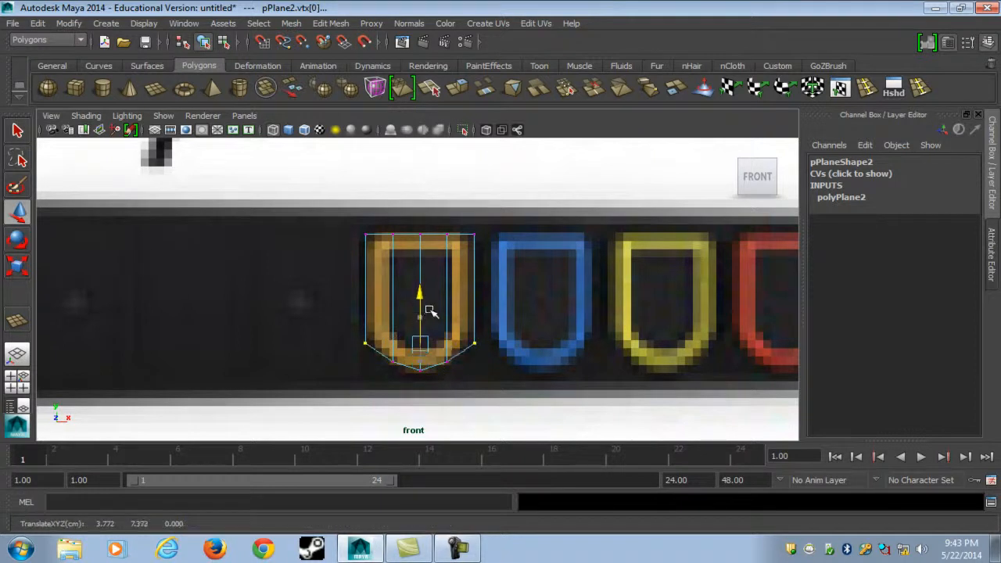
alt+middle_drag(430, 291, 432, 314)
- Spread the plane's inner top vertices apart along X toward the corners and briefly preview the smoothed shape
drag(390, 284, 459, 246)
key(r)
shift+middle_drag(517, 214, 539, 204)
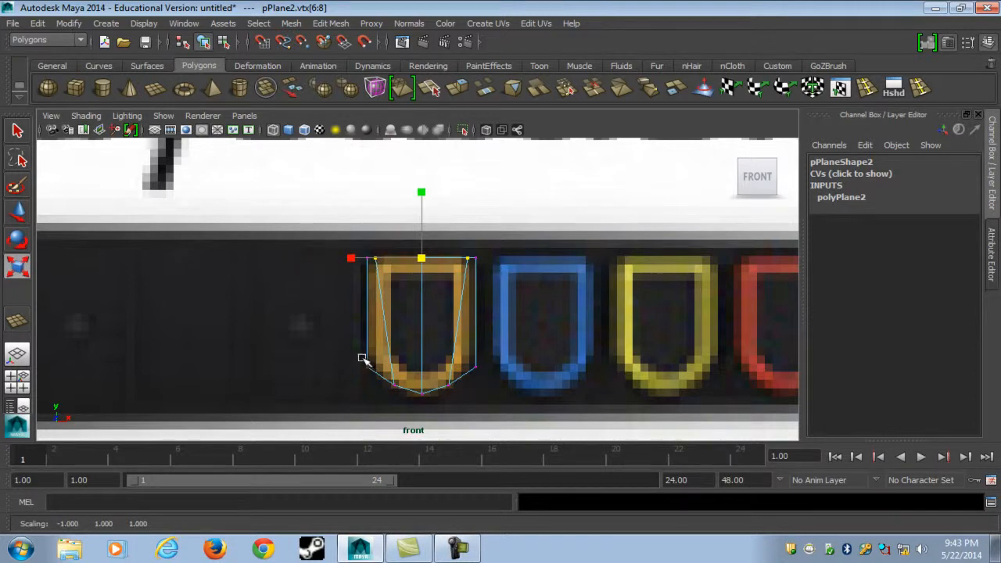
key(3)
key(1)
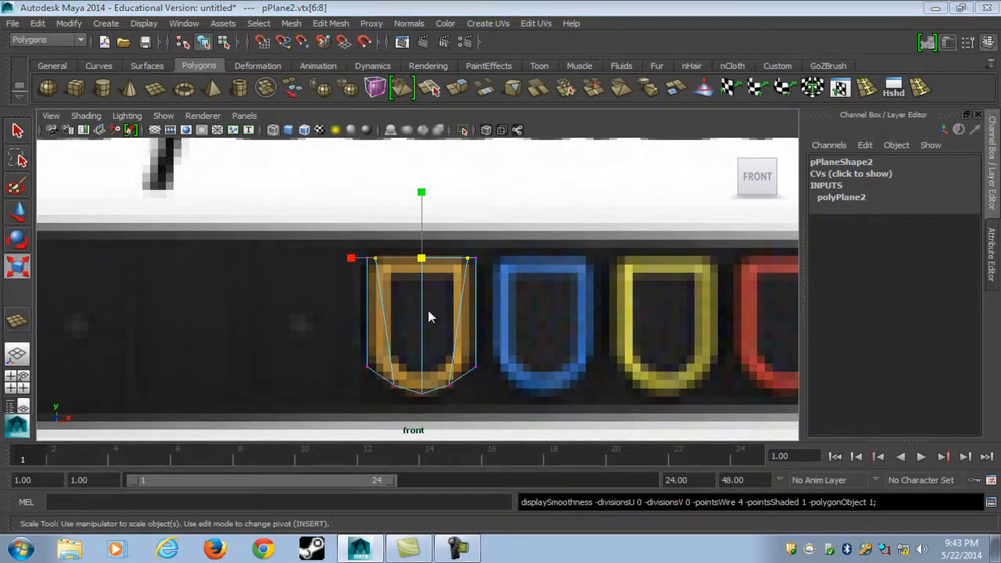
- Extrude the fret button plane's faces in the shaded perspective view to give the button thickness
key(space)
key(space)
alt+drag(404, 287, 447, 328)
scroll(447, 336, up, 4)
mouse_move(446, 346)
alt+middle_down()
mouse_move(452, 273)
mouse_move(487, 305)
alt+middle_up()
key(5)
scroll(469, 308, up, 3)
right_drag(364, 308, 386, 290)
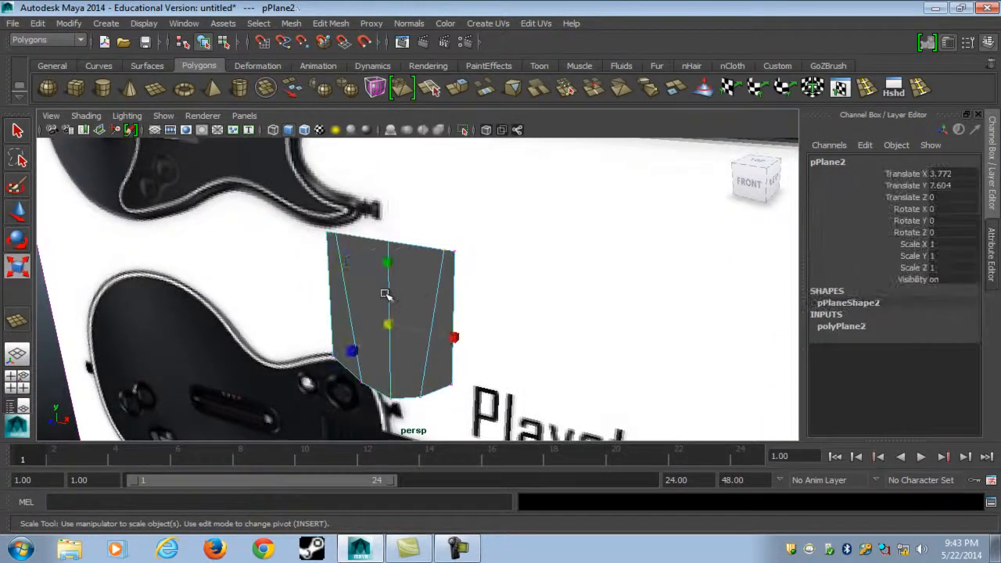
alt+drag(387, 290, 379, 300)
click(458, 90)
drag(302, 325, 273, 337)
click(273, 334)
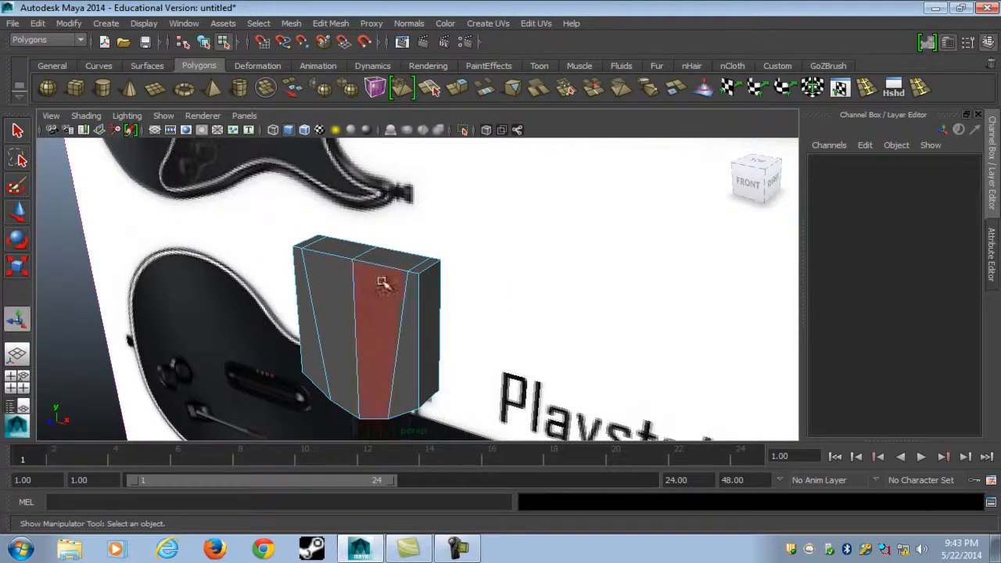
- Insert two edge loops around the button's thickness near its front and back faces, and display it smoothed
click(370, 328)
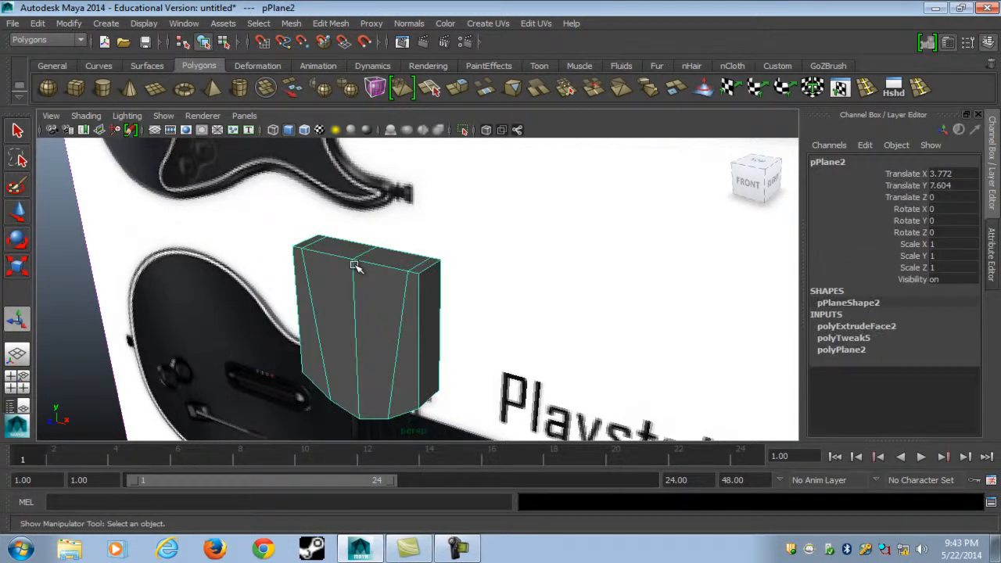
key(F8)
click(864, 88)
click(418, 275)
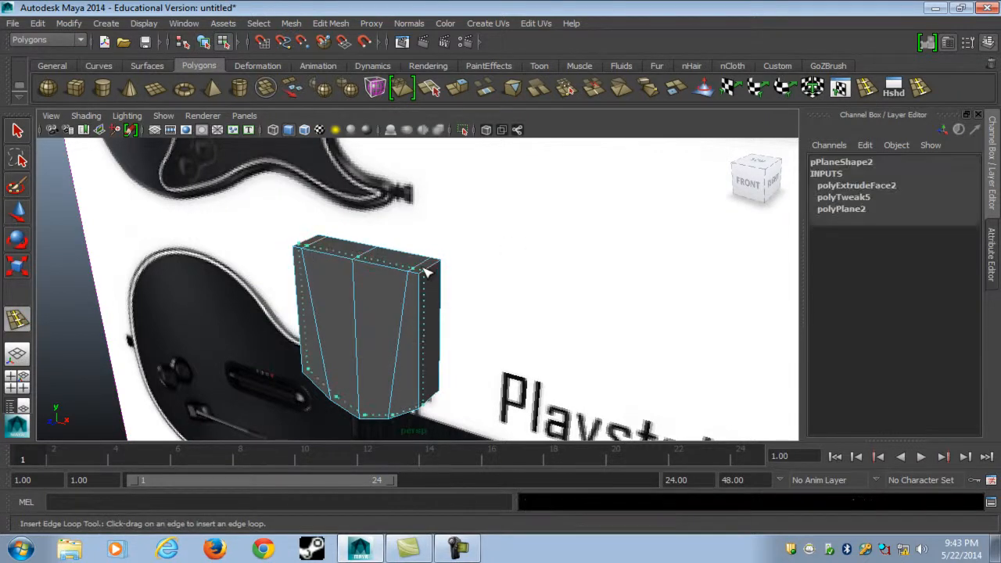
click(427, 271)
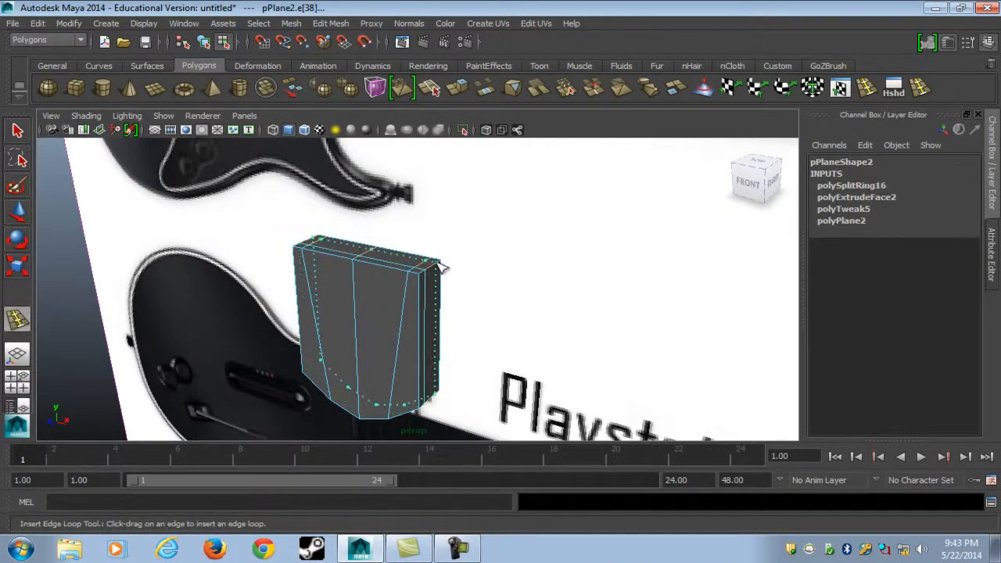
click(438, 269)
key(w)
key(F8)
key(3)
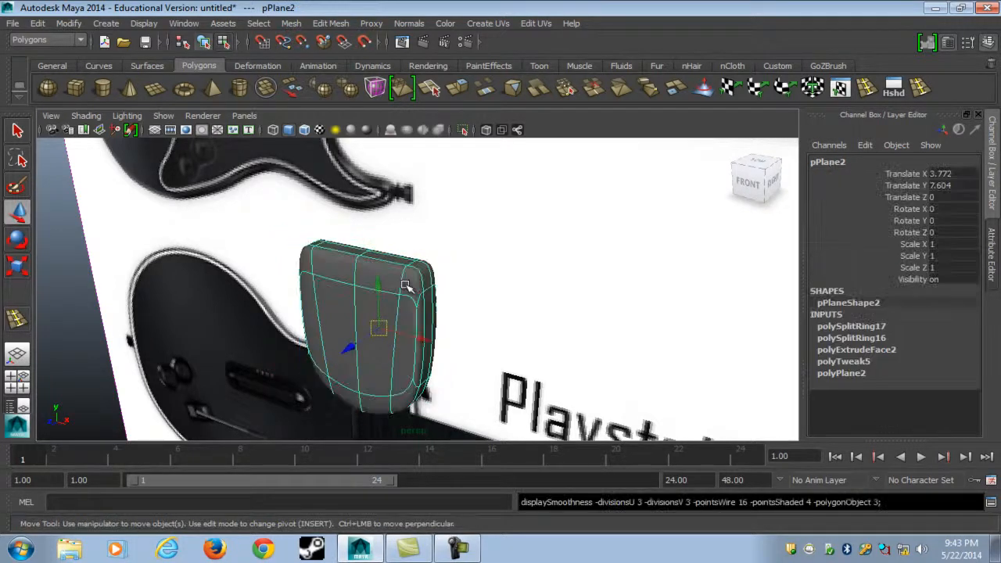
- Insert two horizontal edge loops near the button's top and bottom edges, then return to object mode
alt+drag(404, 359, 446, 335)
key(1)
click(867, 89)
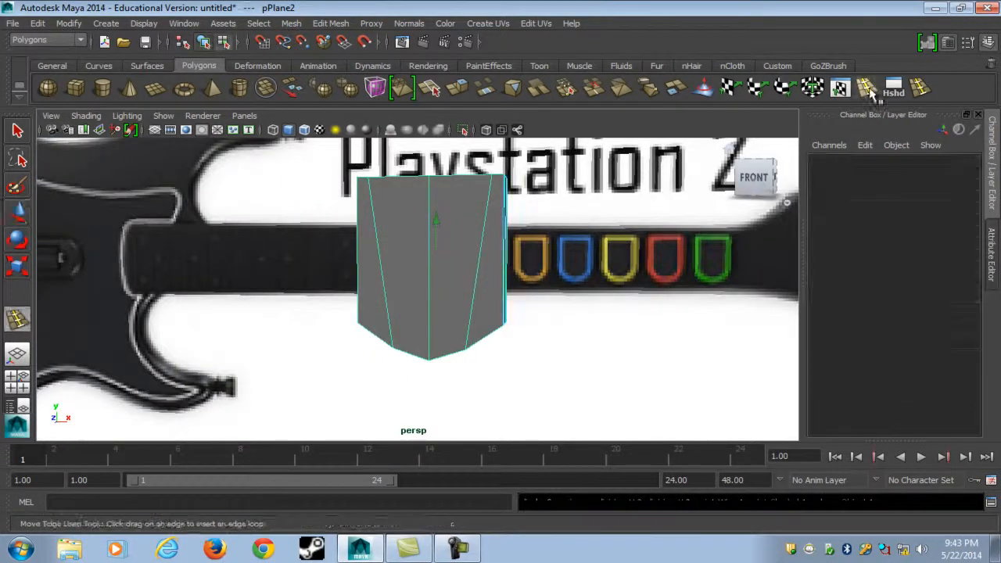
click(508, 194)
click(509, 188)
key(3)
key(1)
drag(505, 249, 529, 311)
key(w)
key(F8)
click(431, 283)
alt+drag(431, 284, 476, 255)
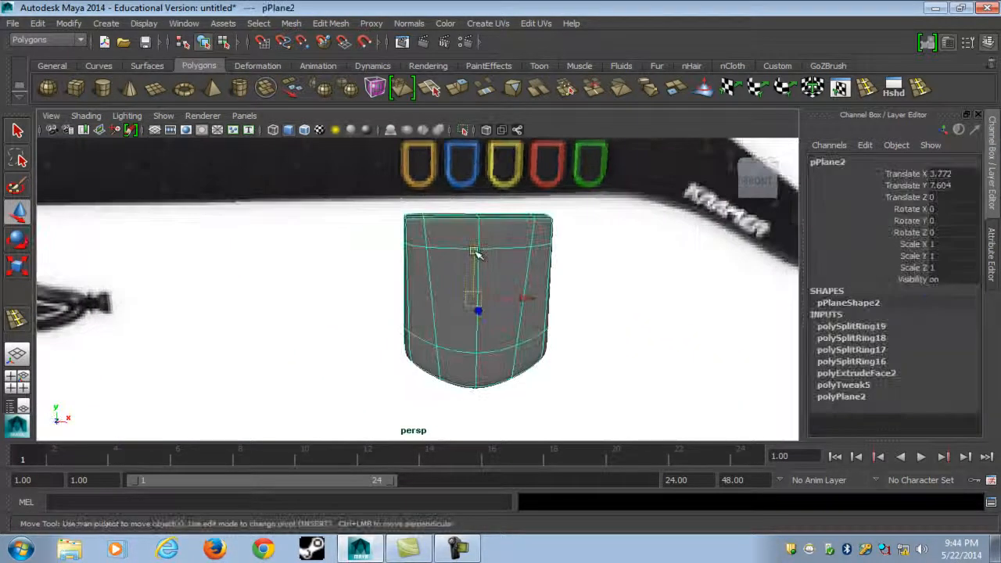
- Select all the front faces of the unsmoothed fret button mesh
right_drag(477, 255, 476, 272)
key(1)
click(426, 231)
click(459, 267)
shift+click(422, 368)
shift+click(451, 376)
shift+click(430, 346)
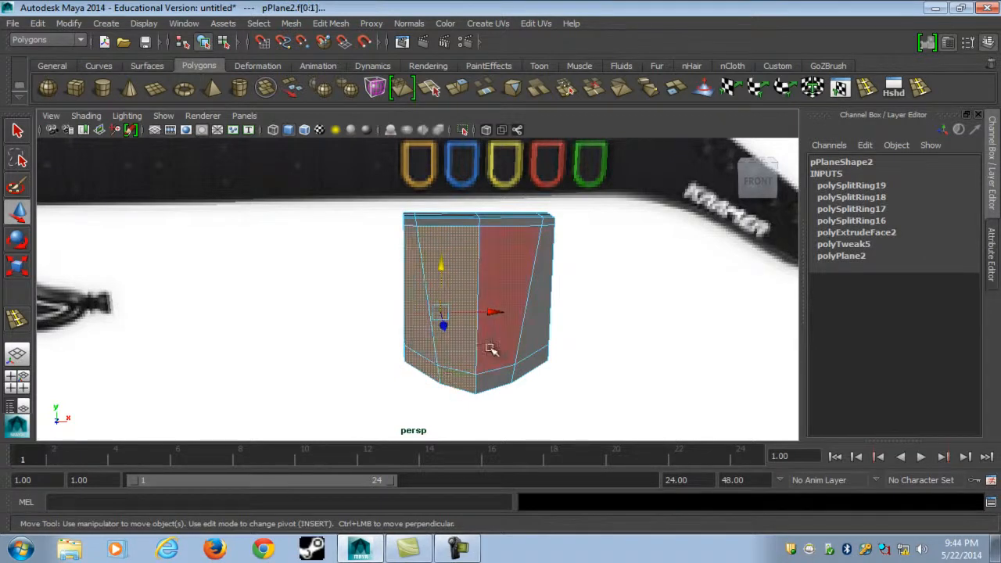
shift+click(490, 349)
shift+click(500, 378)
shift+click(525, 368)
shift+click(533, 338)
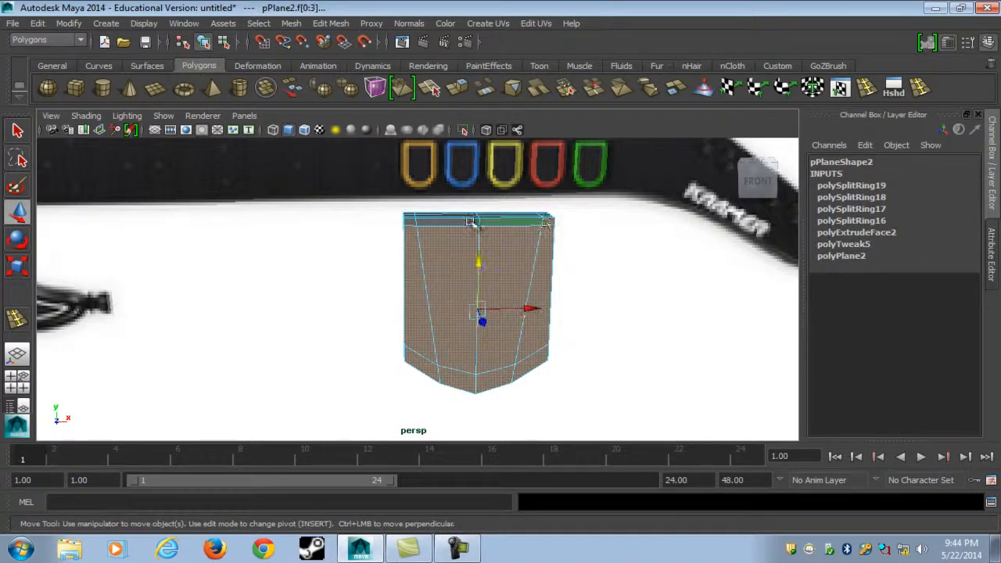
alt+drag(435, 264, 321, 234)
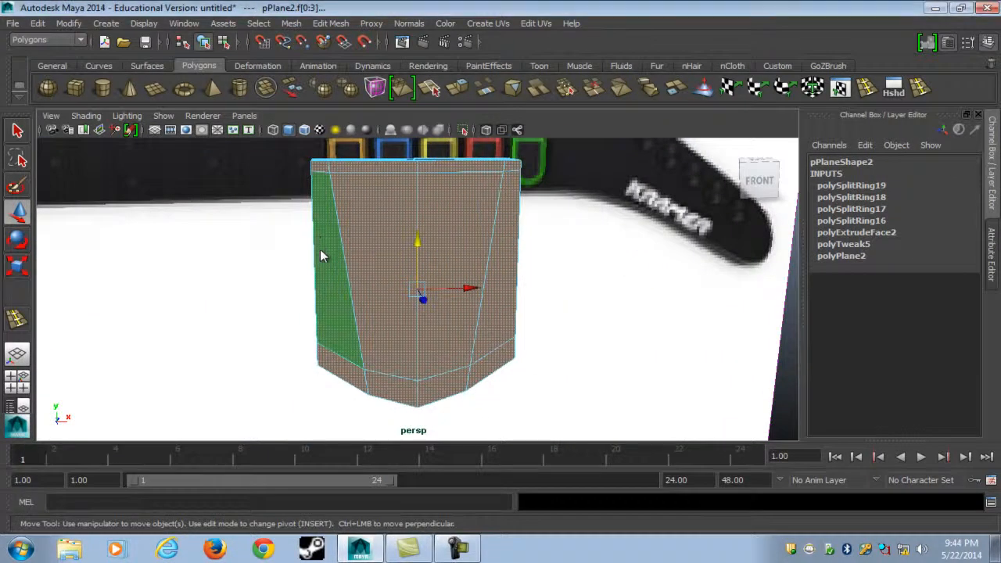
- Extrude the selected front faces in the front view and scale them inward to form the button's inner outline
key(space)
alt+middle_drag(375, 323, 352, 316)
scroll(351, 316, up, 2)
key(4)
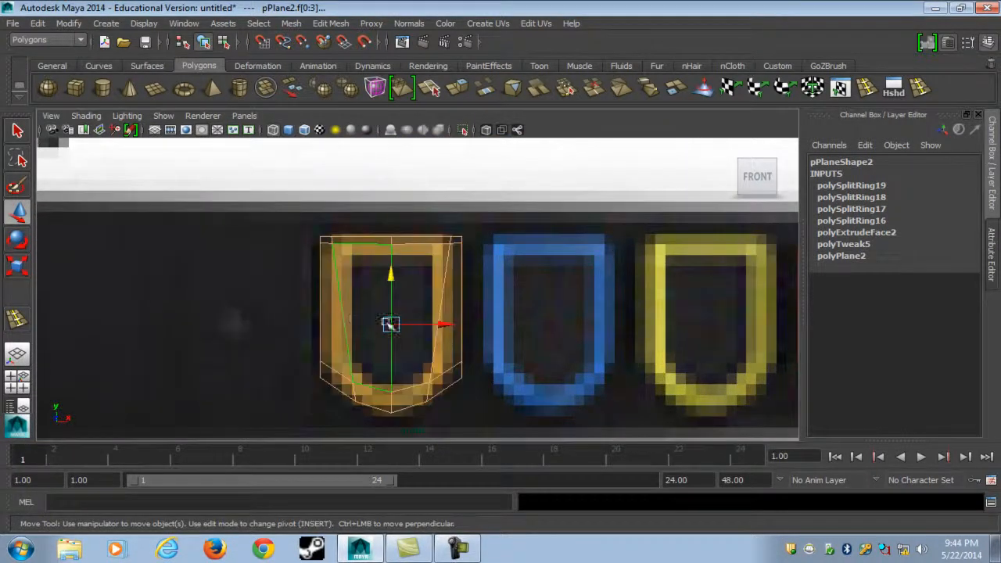
click(457, 91)
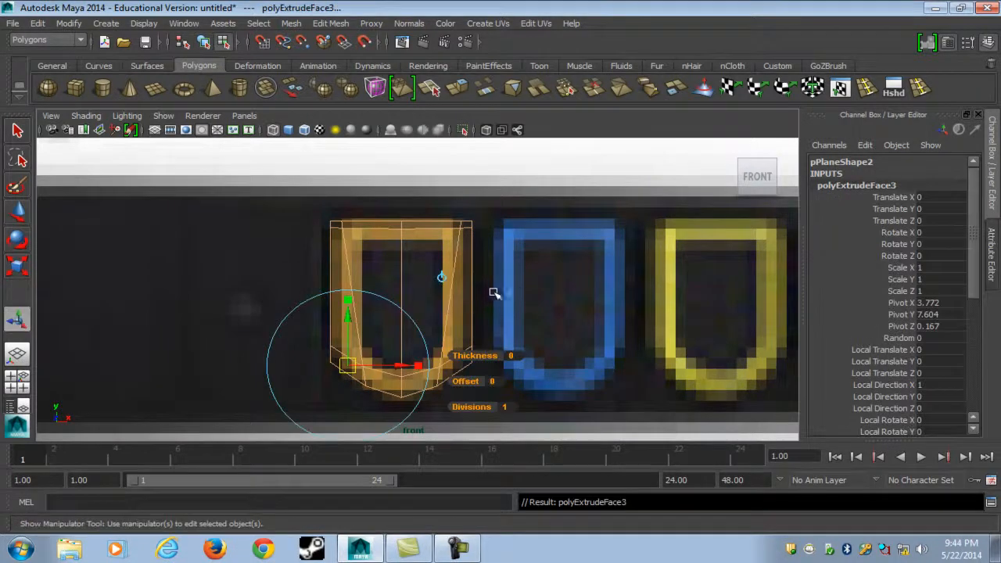
alt+middle_drag(525, 298, 547, 289)
key(r)
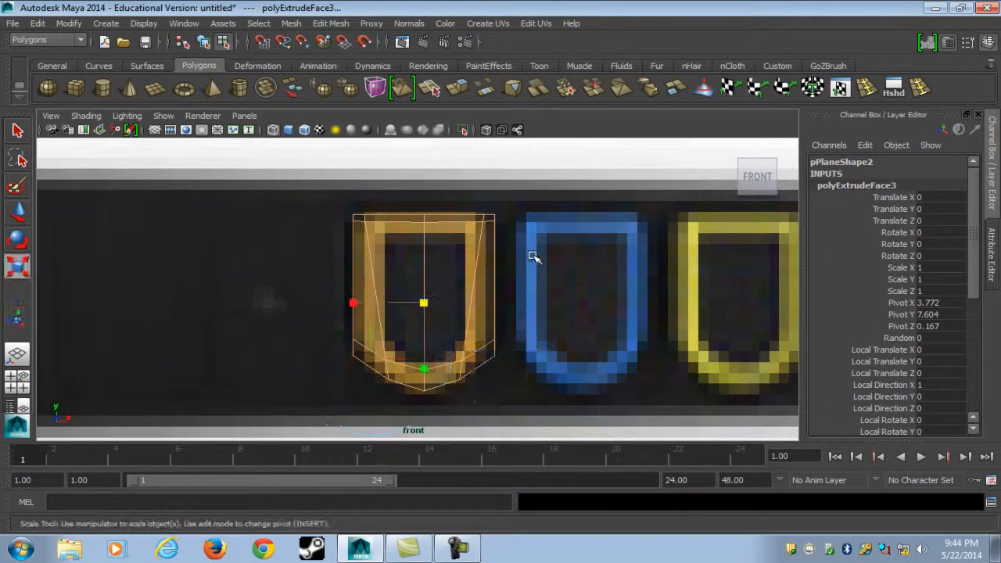
mouse_move(537, 249)
middle_down()
mouse_move(500, 269)
mouse_move(513, 270)
middle_up()
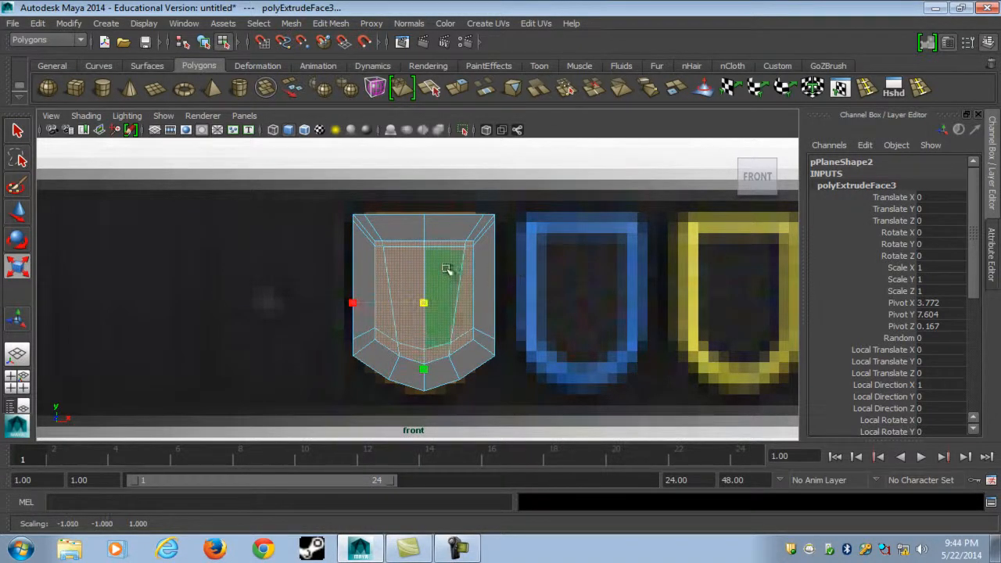
- Keep only the upper strip of the button's inner faces selected and move it up to match the reference outline in wireframe
ctrl+drag(304, 286, 686, 464)
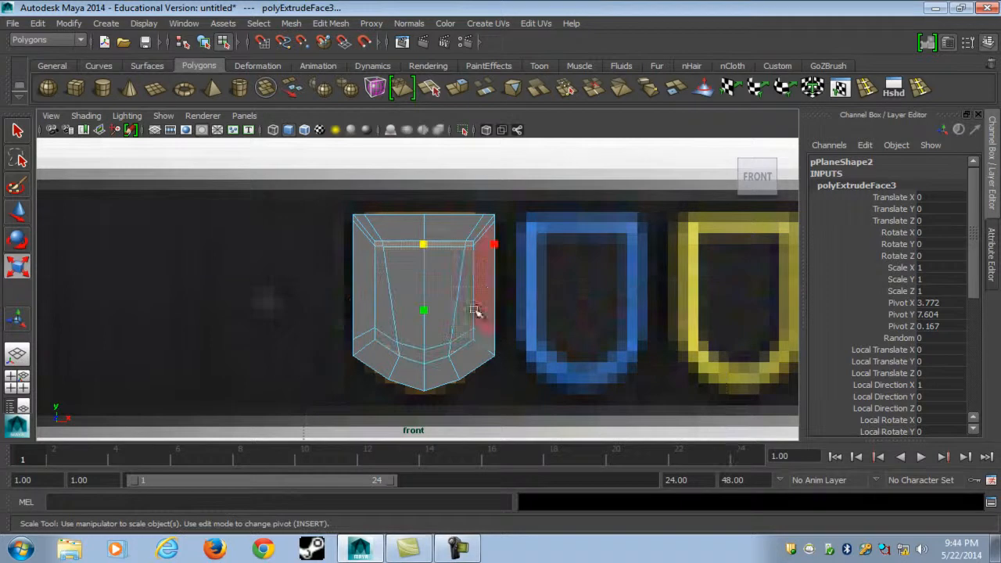
alt+middle_drag(473, 303, 508, 332)
key(w)
key(4)
mouse_move(458, 247)
mouse_down()
mouse_move(460, 227)
mouse_move(470, 239)
mouse_up()
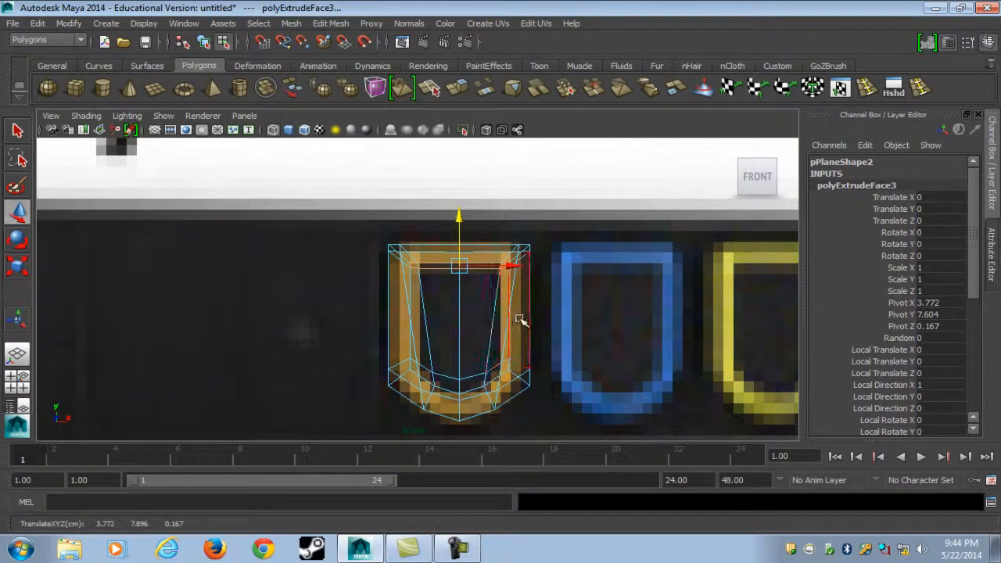
alt+middle_drag(519, 318, 460, 313)
- Preview the button smoothed in the perspective view, then return it to unsmoothed display
key(space)
mouse_move(414, 295)
mouse_down()
mouse_move(412, 262)
mouse_move(448, 288)
mouse_move(394, 255)
mouse_up()
key(F8)
key(3)
alt+drag(420, 313, 459, 313)
key(1)
- Select all the faces inside the button's inner outline on its front
key(F8)
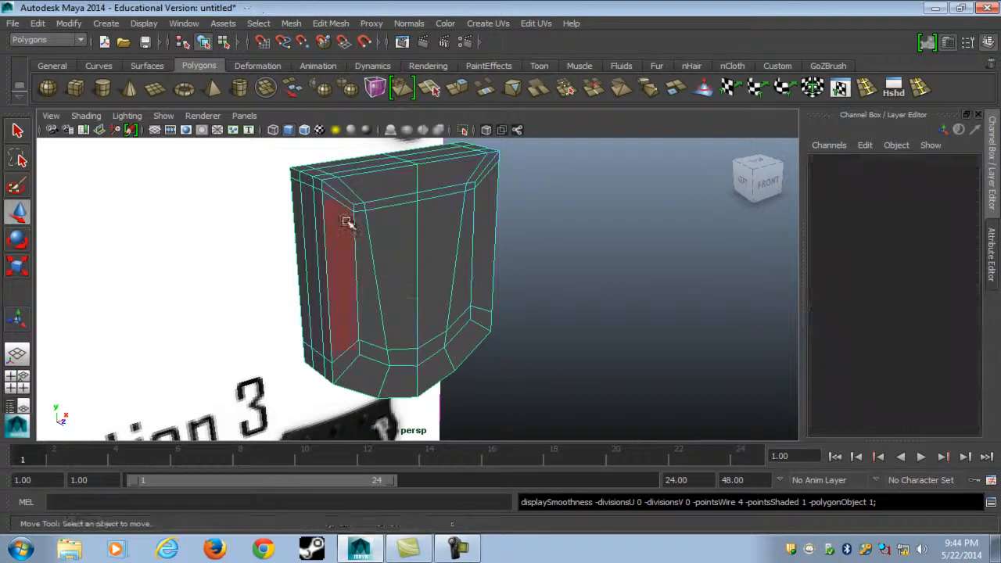
click(376, 235)
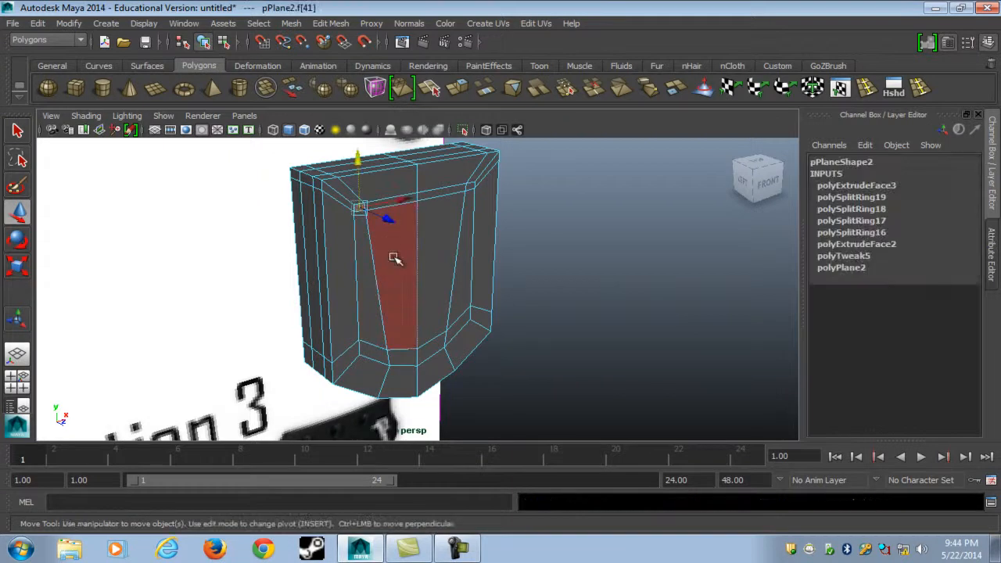
shift+click(374, 354)
shift+click(403, 357)
shift+click(429, 350)
shift+click(462, 327)
shift+click(461, 300)
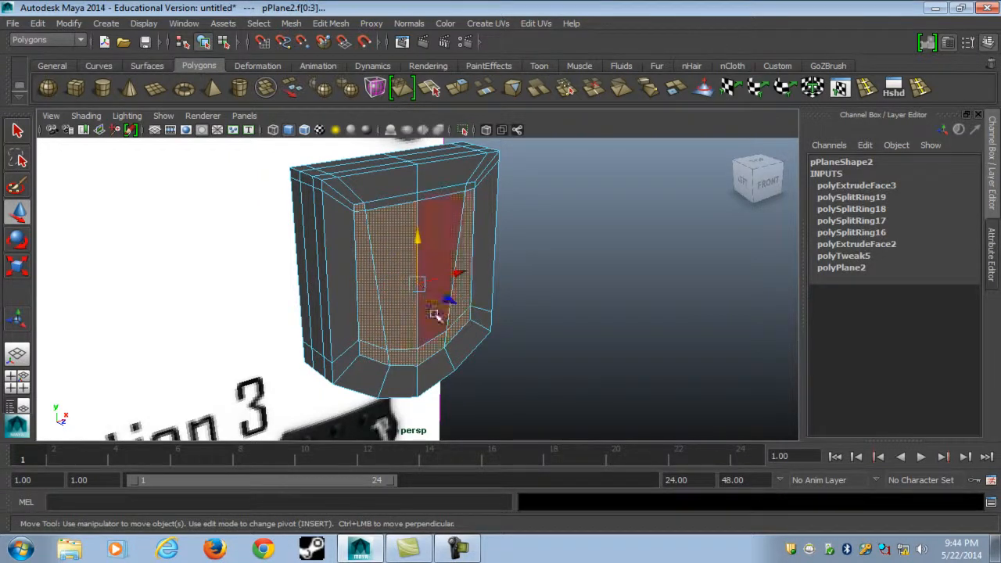
shift+click(435, 315)
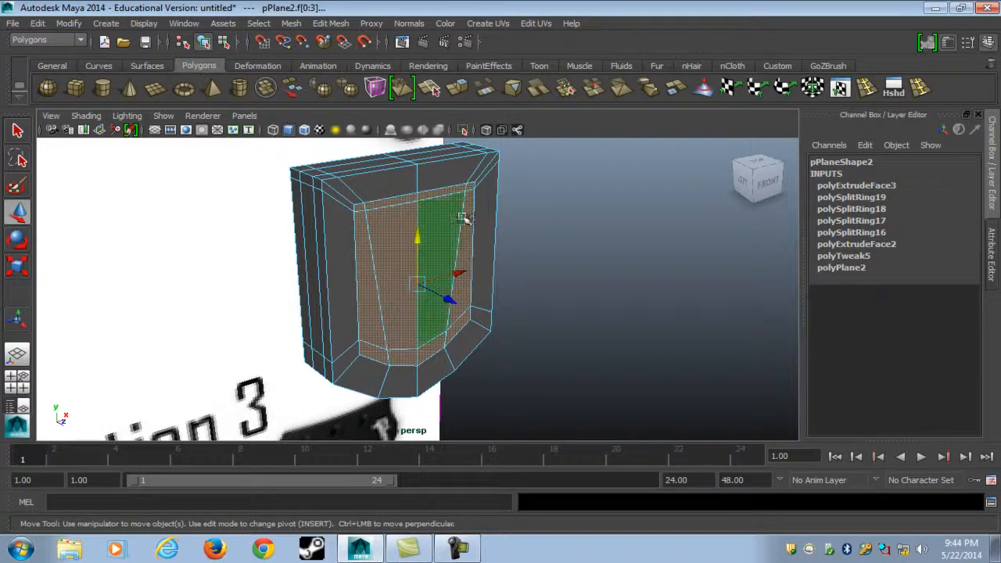
- Extrude the selected inner faces into the button with a local Z translation of -0.018
key(ctrl+e)
mouse_move(410, 359)
alt+mouse_down()
mouse_move(438, 371)
mouse_move(406, 370)
alt+mouse_up()
key(r)
middle_drag(591, 266, 586, 270)
key(w)
- Examine the recessed button in smoothed display from several angles, then return it to unsmoothed display
key(3)
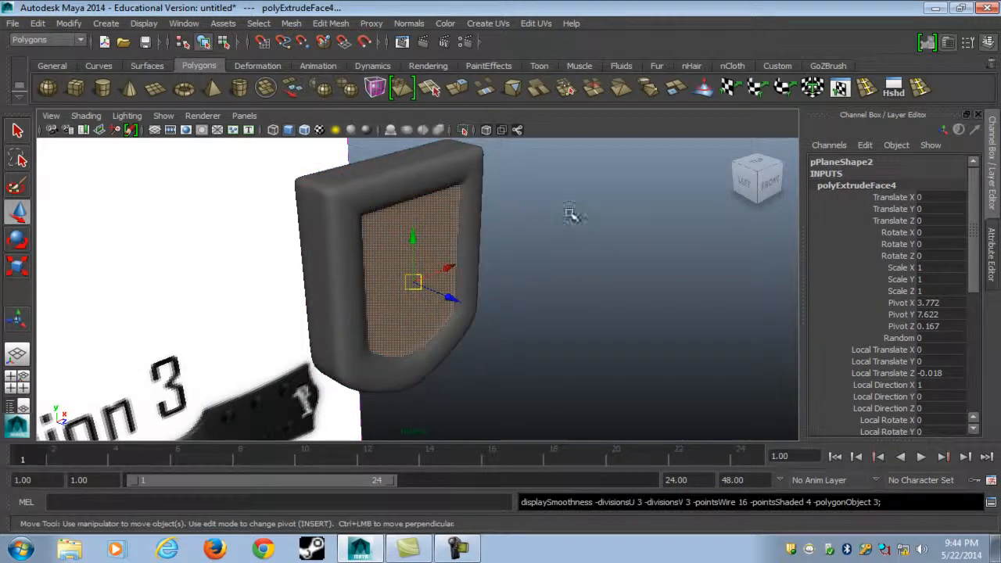
click(564, 210)
scroll(537, 335, down, 4)
alt+drag(536, 335, 476, 311)
scroll(476, 311, up, 1)
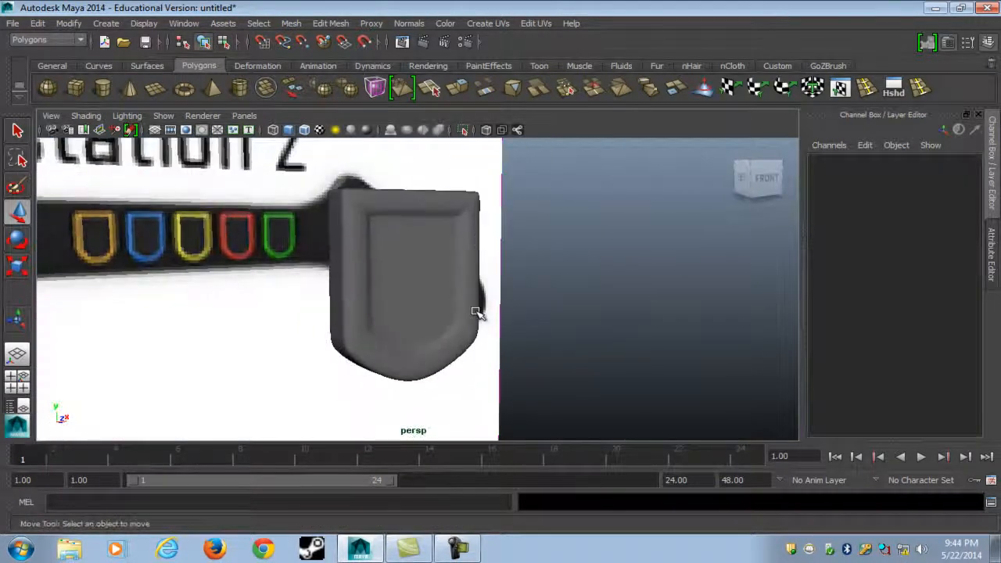
click(405, 292)
key(1)
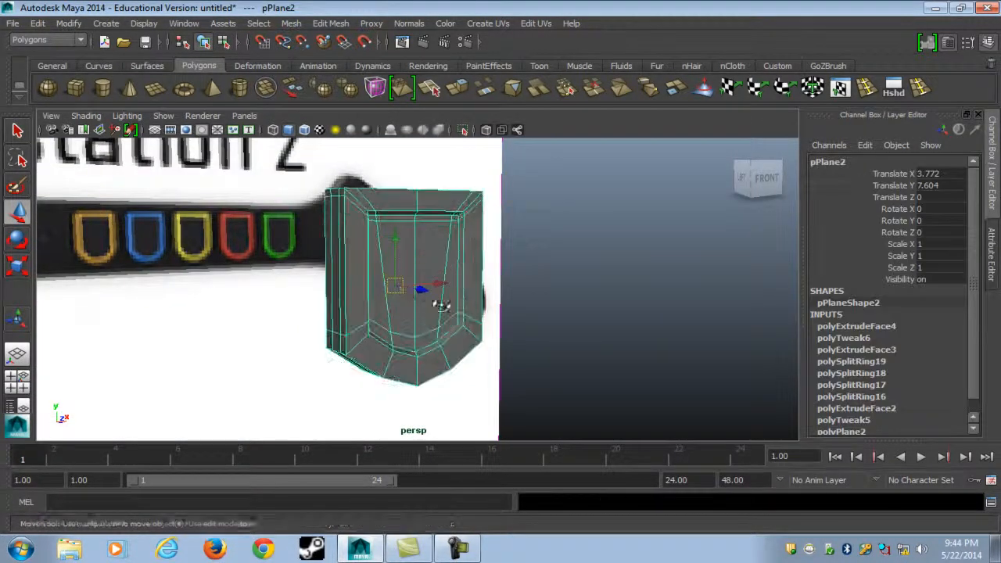
alt+drag(413, 286, 411, 320)
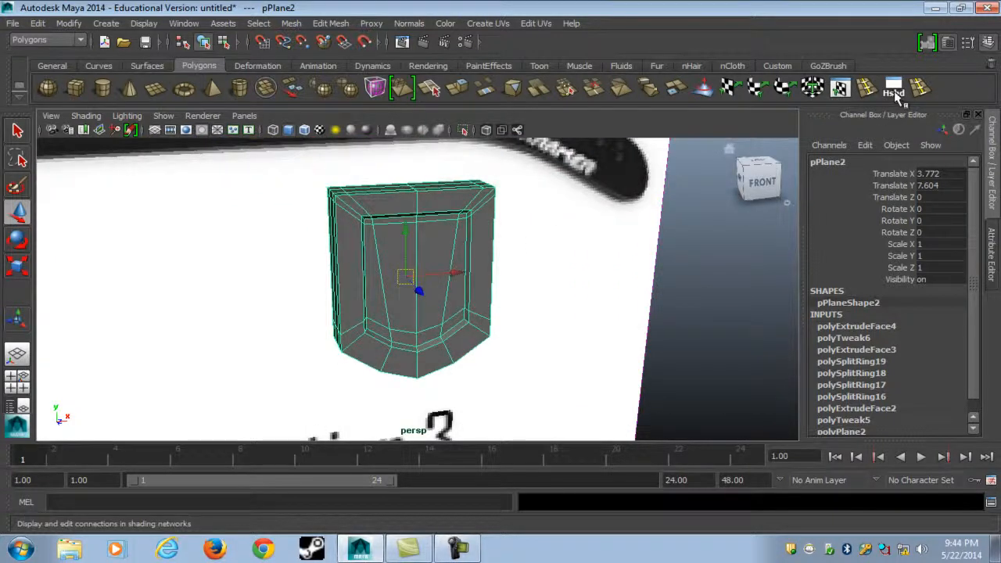
- Add a Hypershade shortcut to the shelf, open the Hypershade from it and place it below the button
click(184, 22)
mouse_move(218, 62)
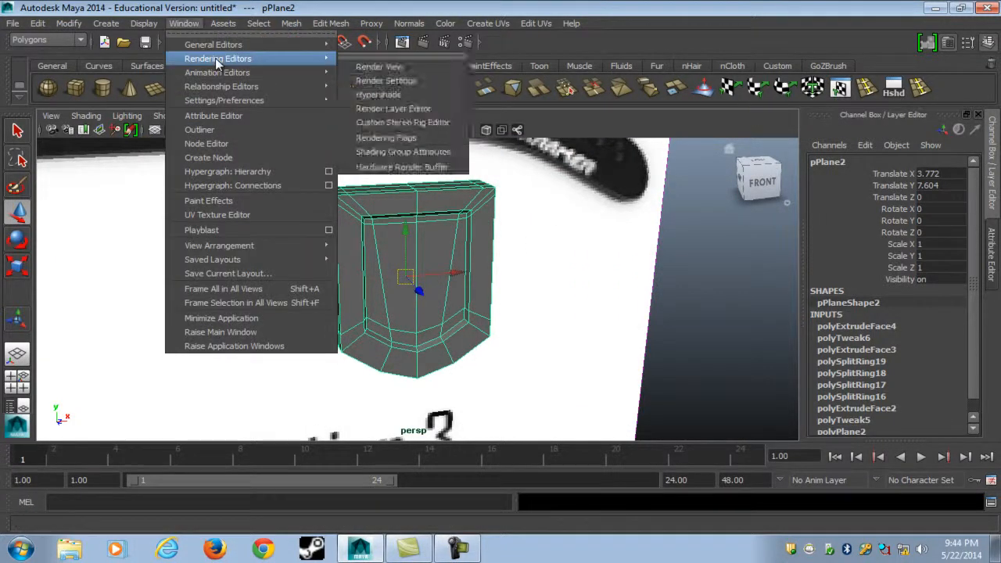
ctrl+shift+click(395, 94)
click(948, 92)
drag(461, 411, 465, 301)
- Create five Blinn materials and widen the Hypershade to show them all
click(155, 423)
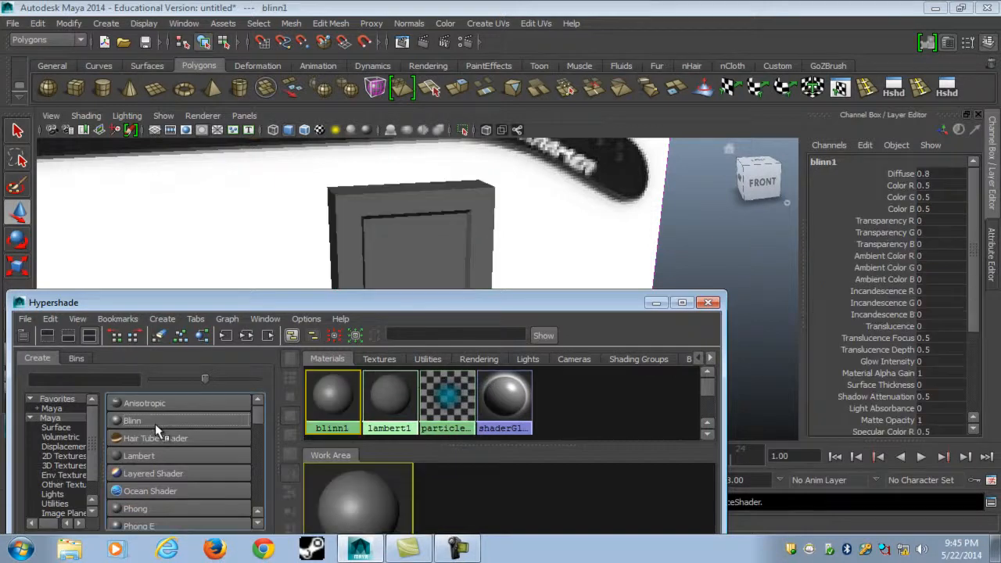
click(155, 424)
click(155, 424)
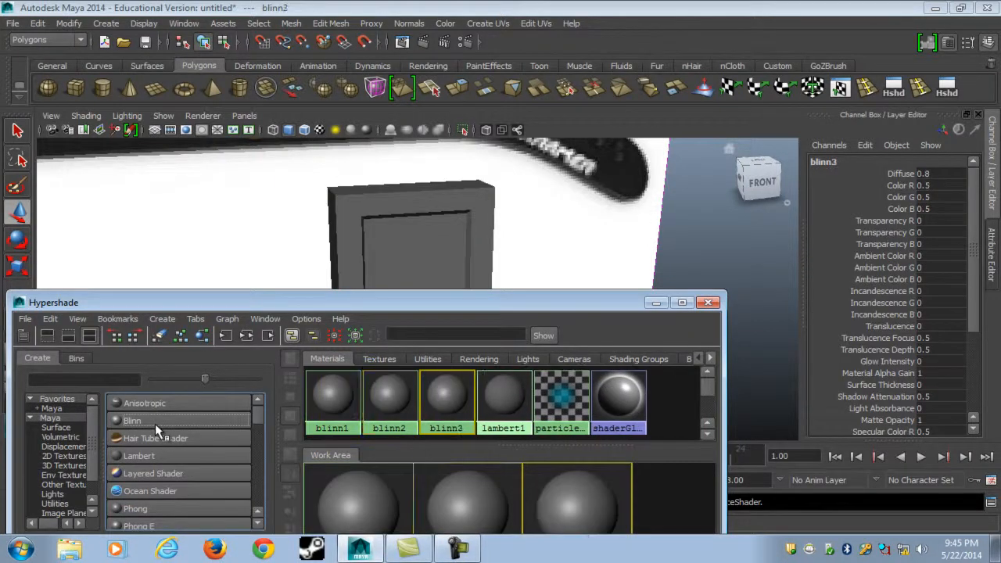
click(155, 424)
click(155, 424)
click(188, 423)
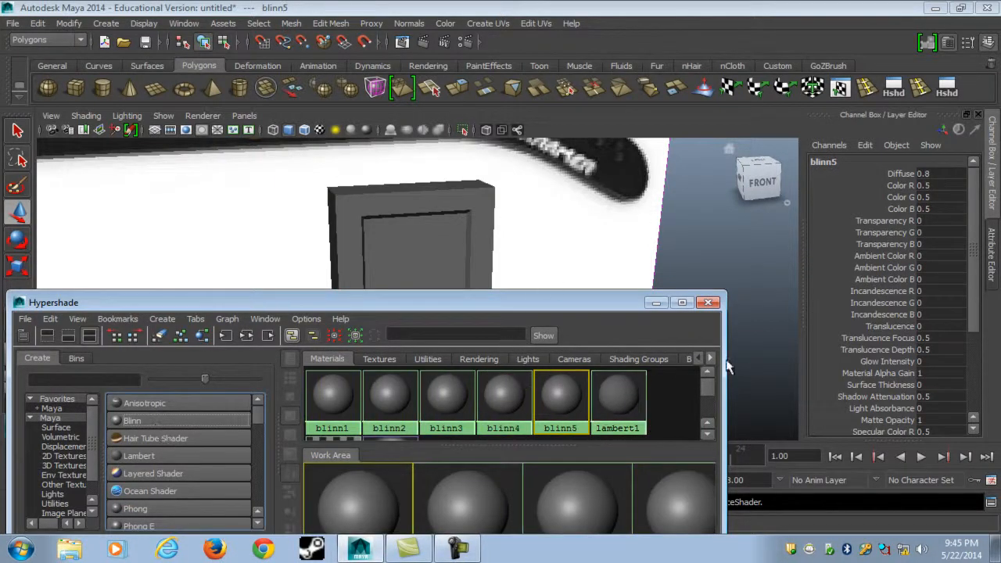
drag(721, 354, 790, 353)
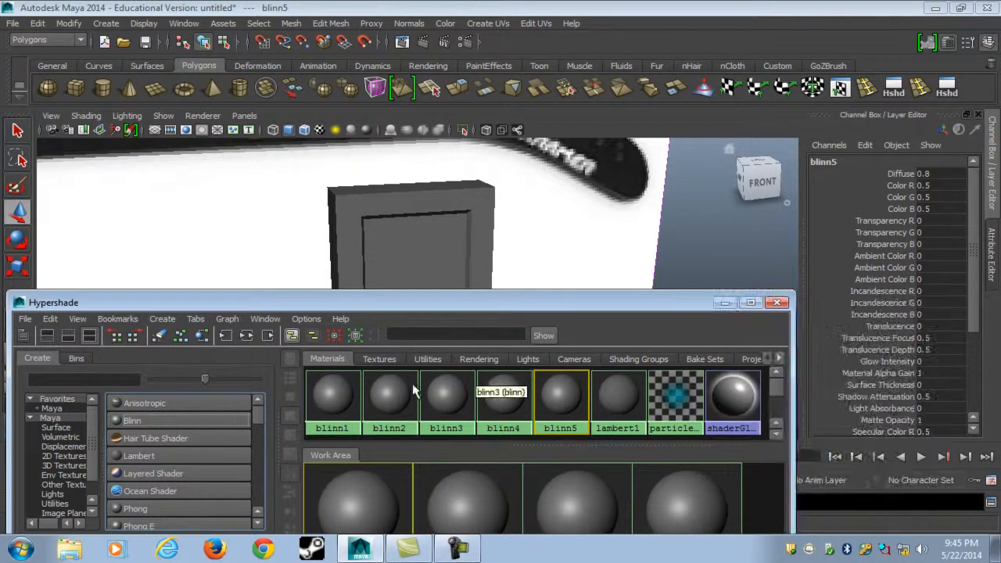
- Set the color of blinn1 to red and the color of blinn2 to yellow
double_click(336, 395)
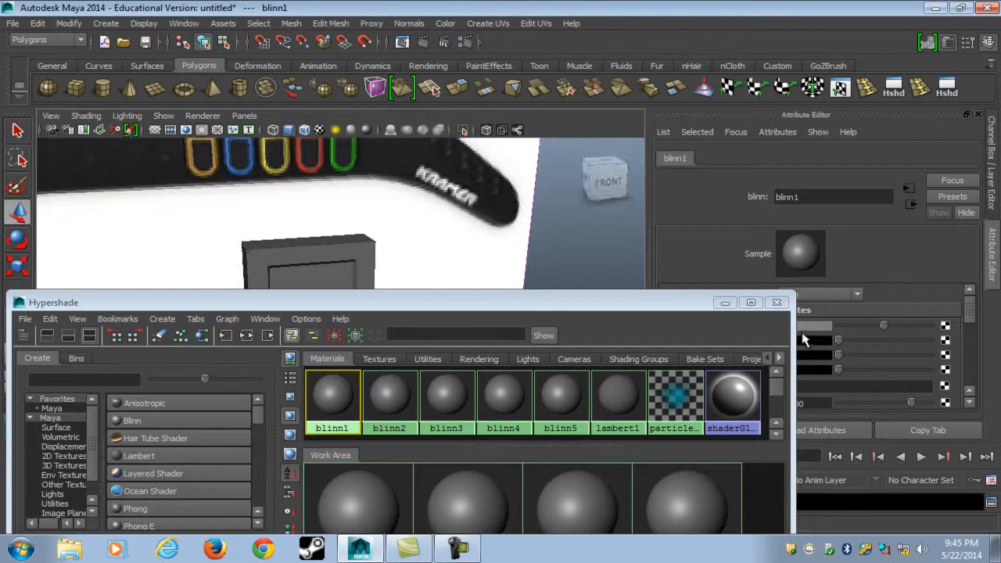
drag(794, 328, 686, 356)
click(798, 326)
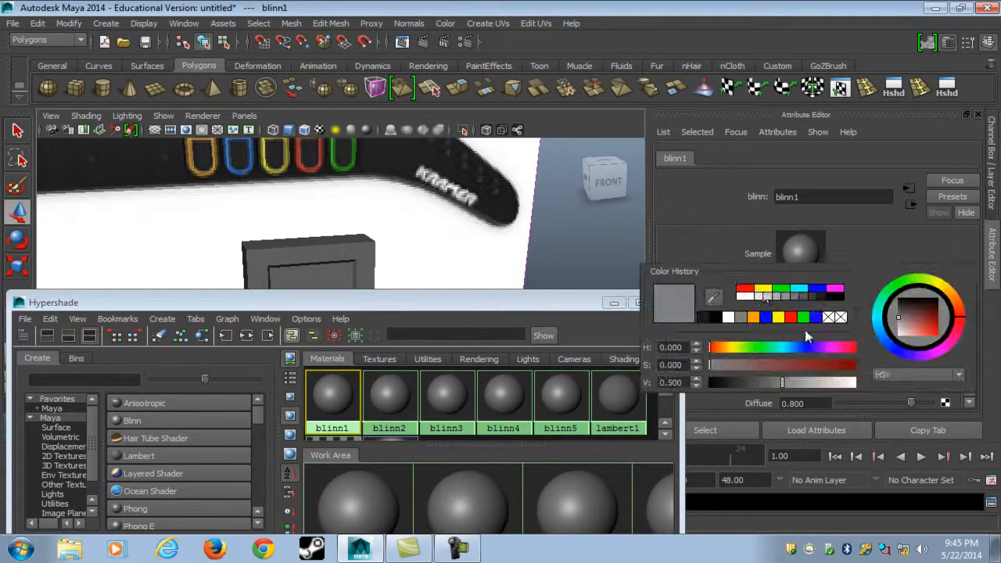
click(745, 291)
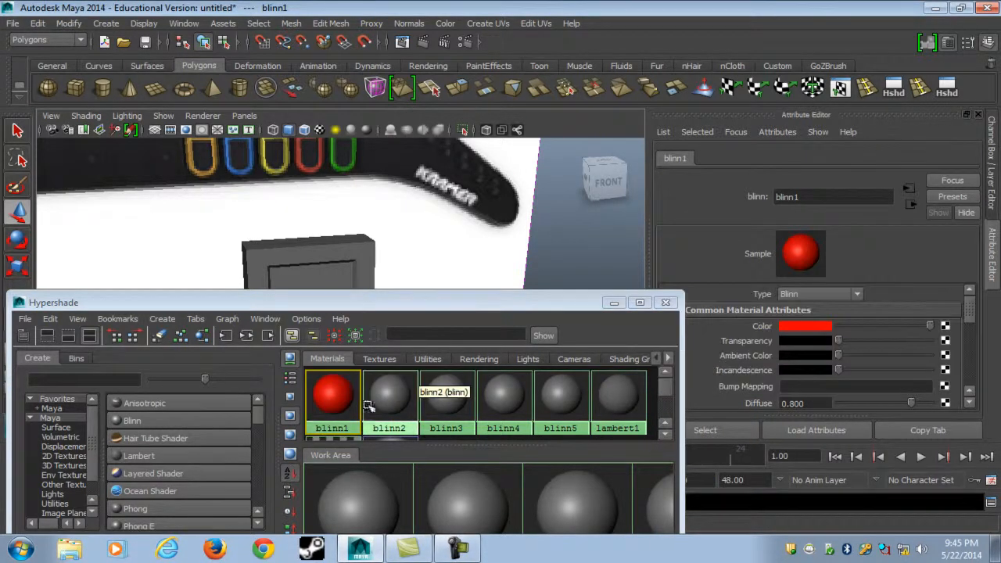
click(391, 394)
click(808, 327)
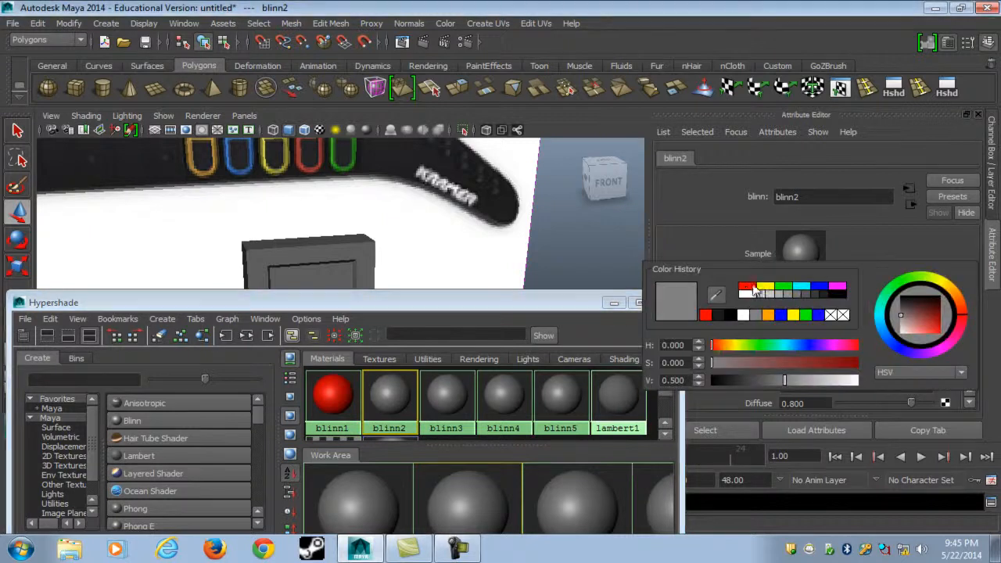
click(793, 315)
- Set the color of blinn3 to green and the color of blinn4 to blue
click(446, 395)
click(799, 329)
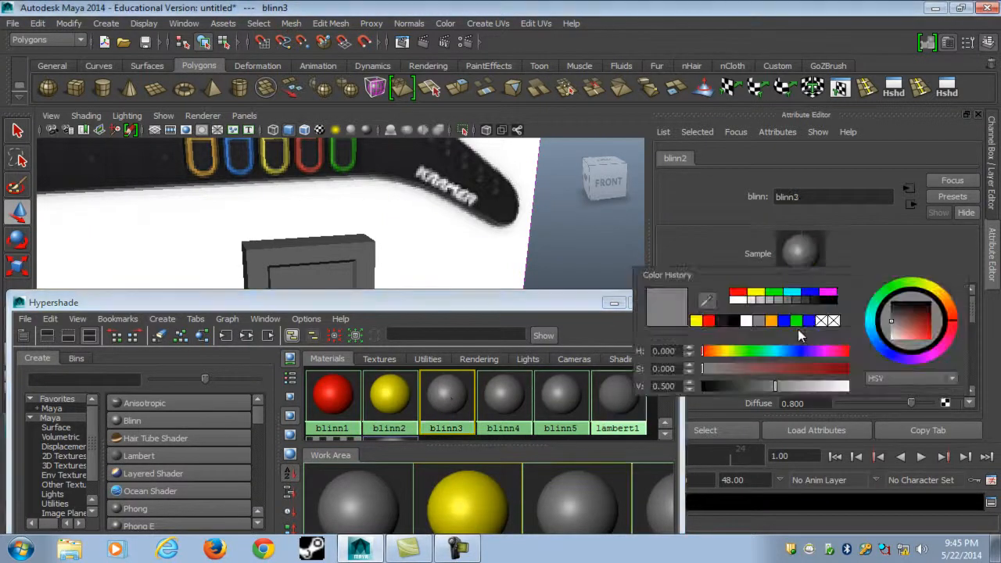
click(777, 293)
click(503, 395)
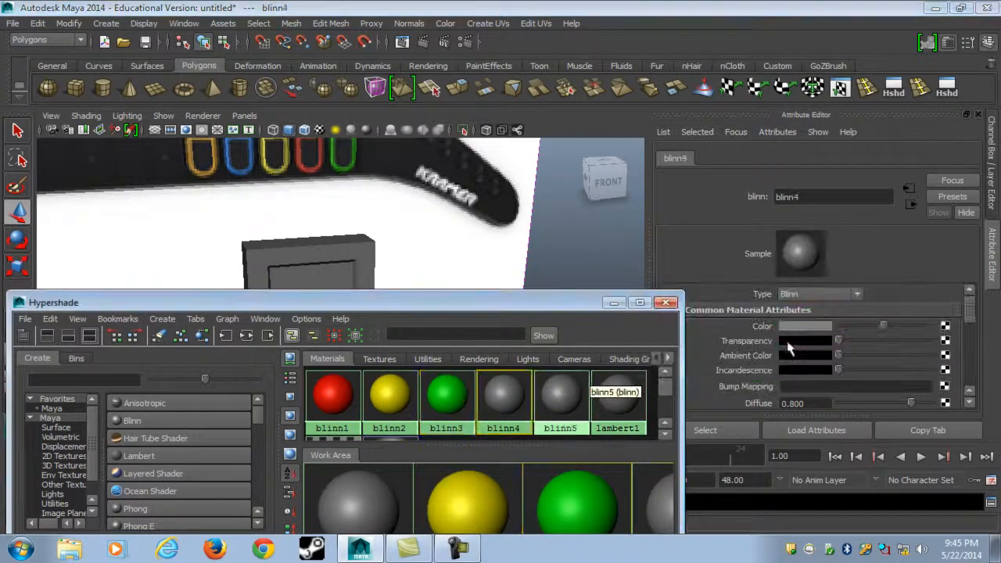
click(800, 328)
click(814, 294)
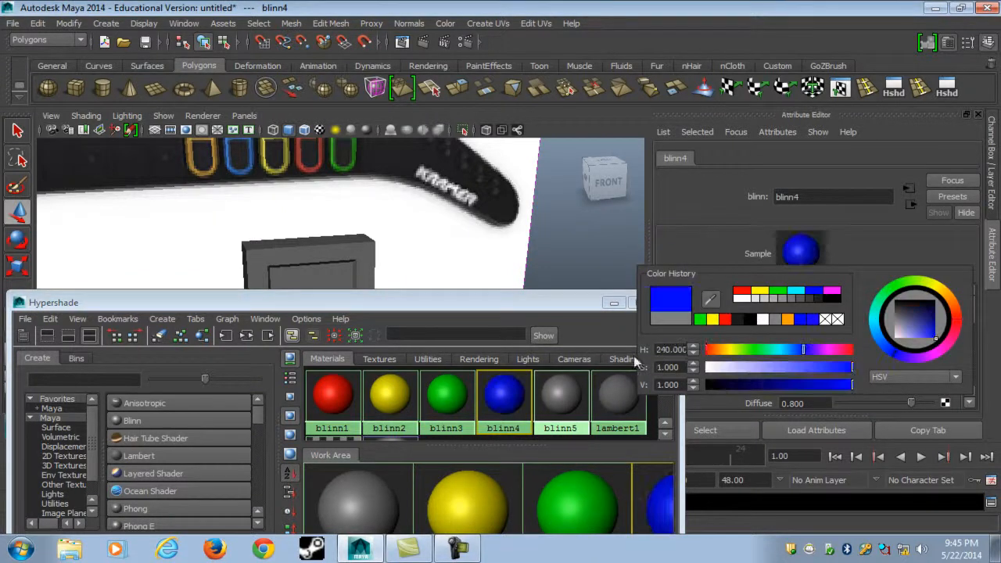
- Set the color of blinn5 to orange
click(559, 395)
click(791, 327)
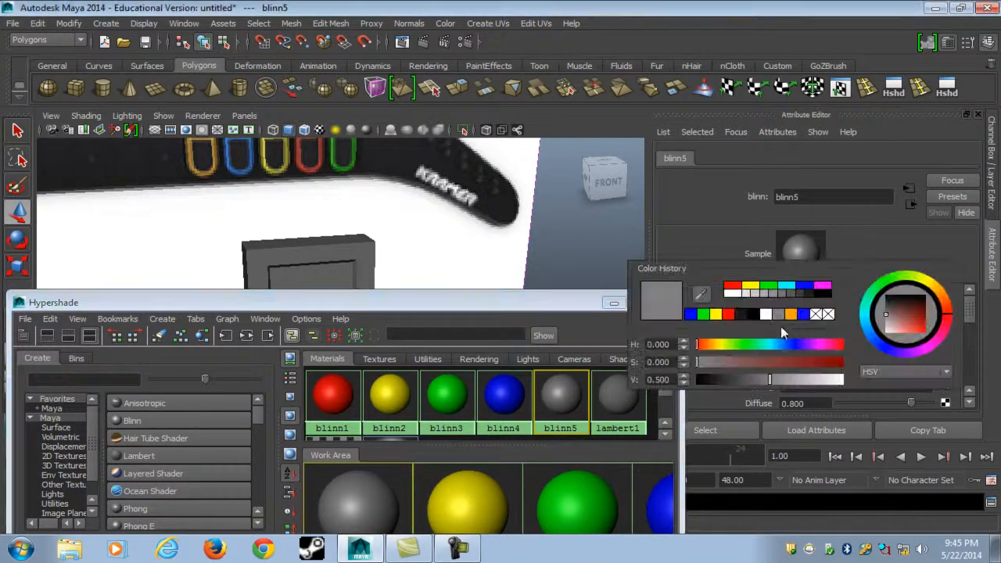
click(790, 315)
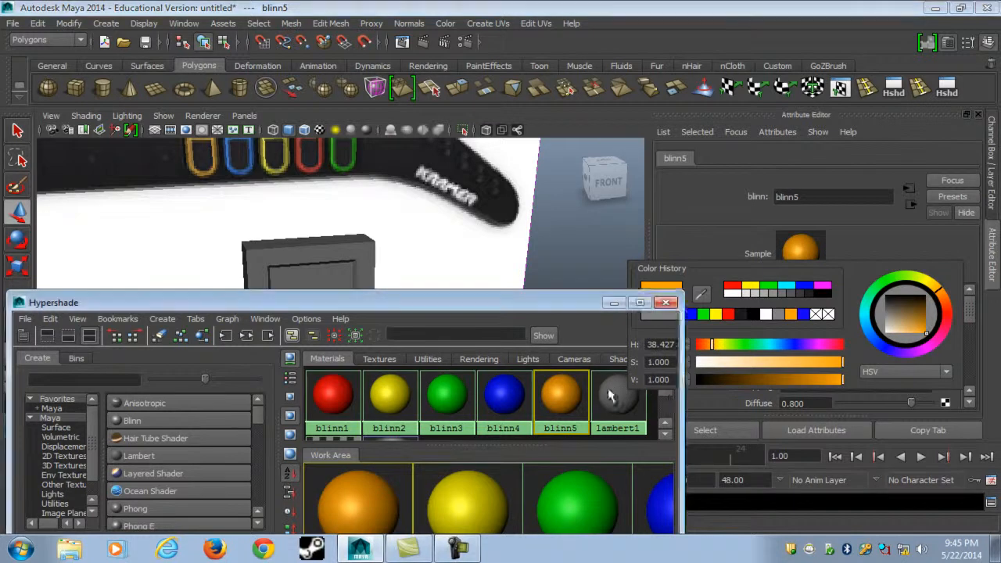
- Try white as the color of the lambert1 material and undo the change
click(611, 397)
click(791, 327)
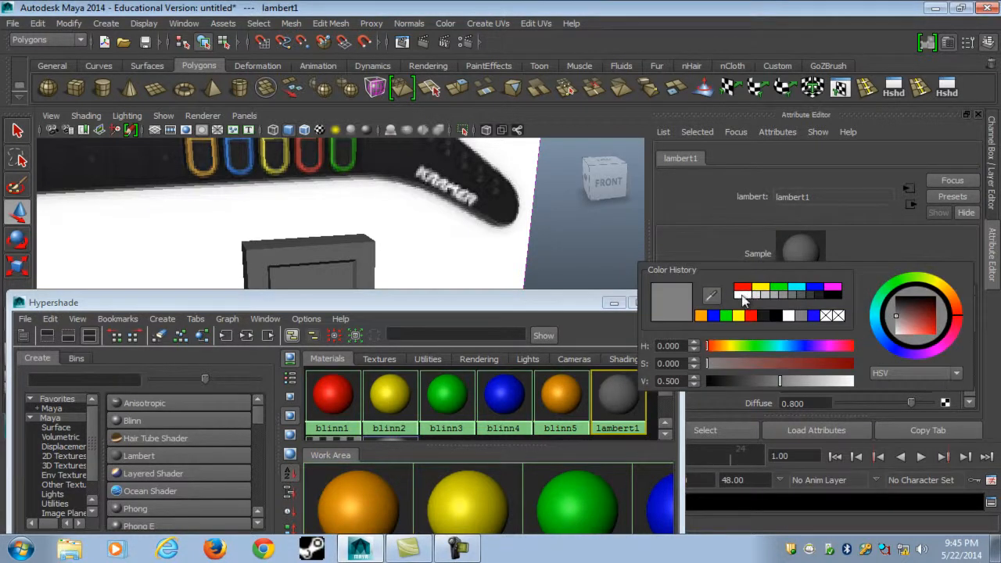
click(741, 297)
scroll(562, 415, down, 2)
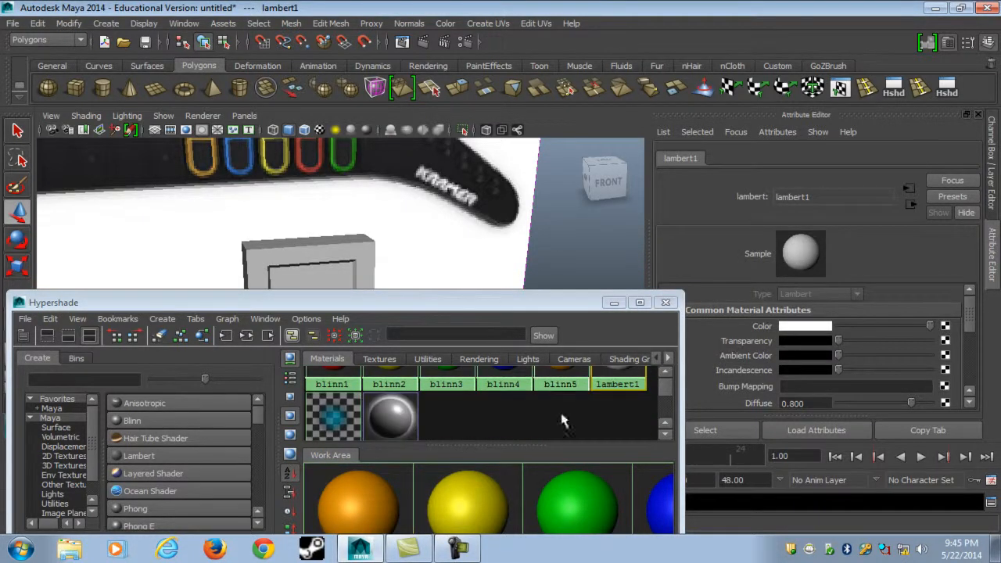
scroll(561, 416, up, 2)
click(792, 327)
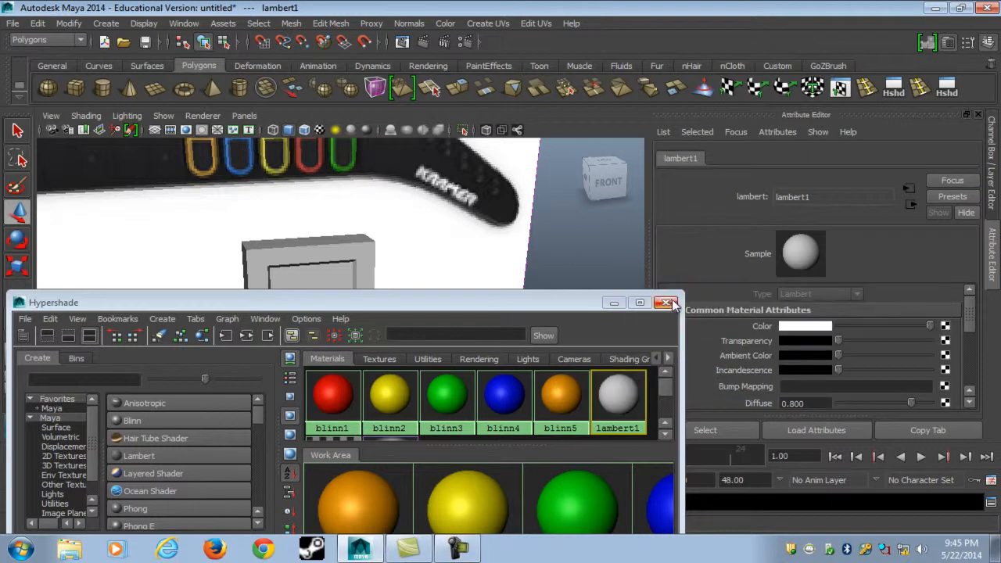
alt+middle_drag(466, 236, 481, 228)
key(ctrl+z)
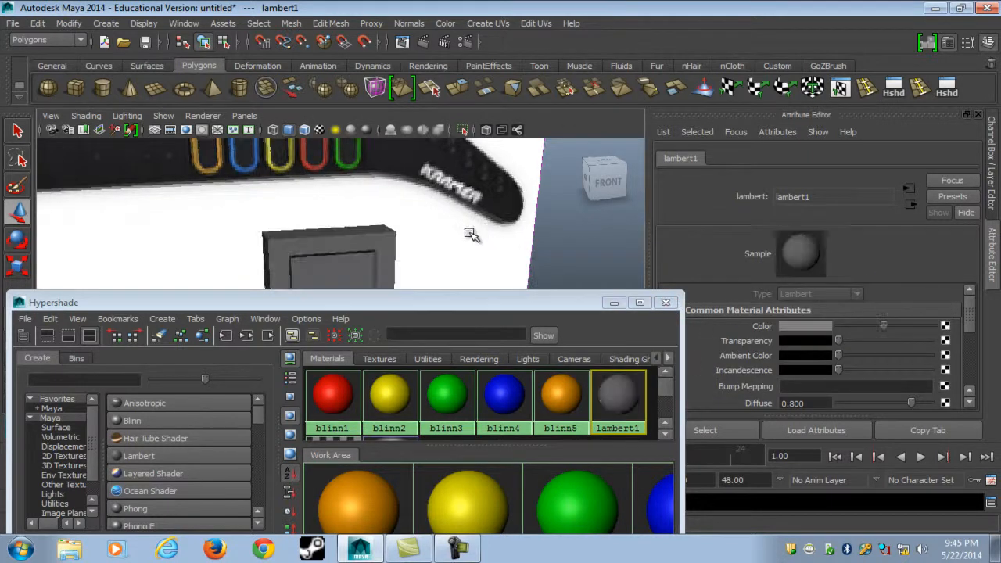
- Create two more Blinn materials and move the Hypershade up to show the full material list
click(129, 421)
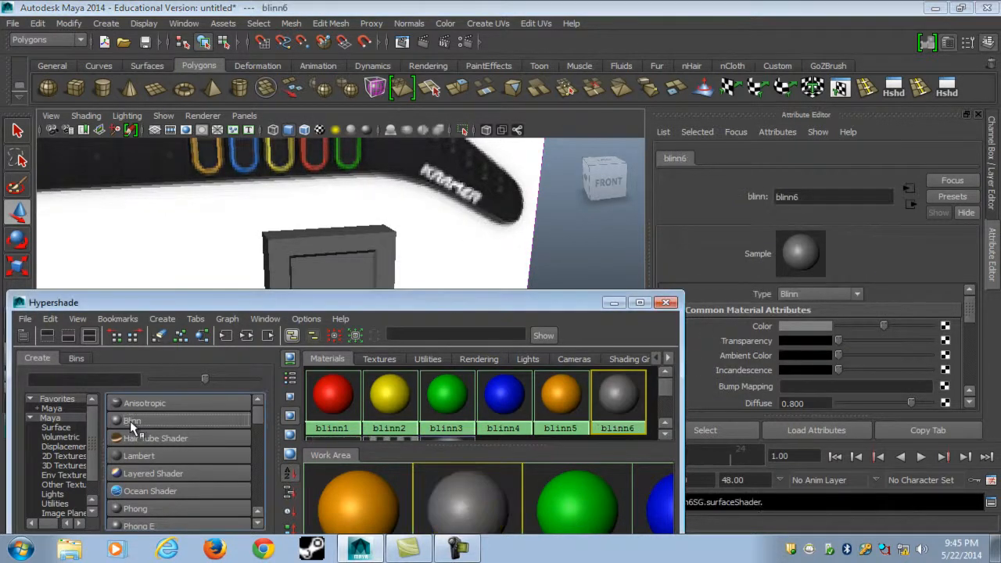
scroll(554, 423, down, 2)
scroll(554, 424, up, 2)
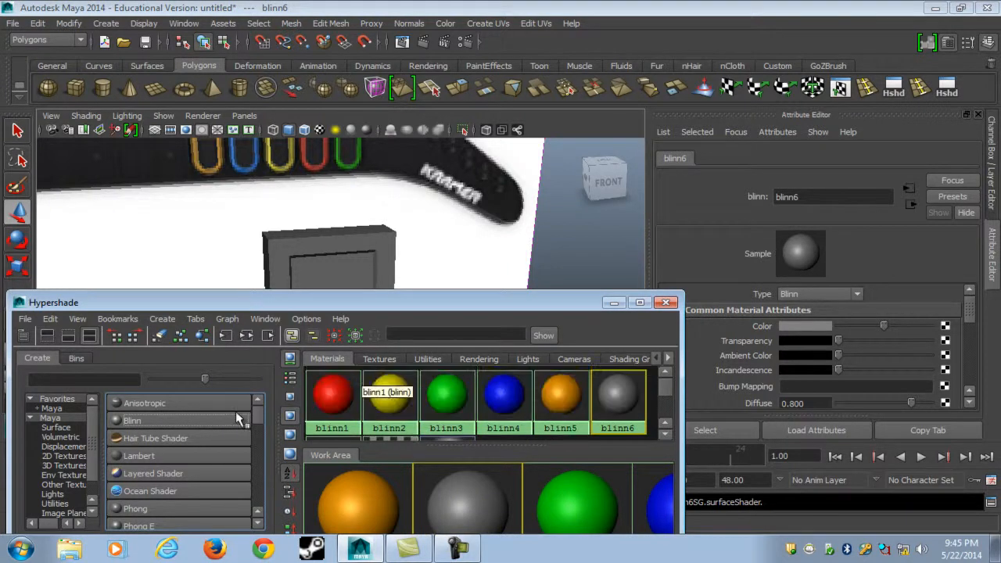
click(177, 420)
drag(566, 294, 574, 157)
- Set the color of blinn6 to white and the color of blinn7 to a near-black gray
click(618, 258)
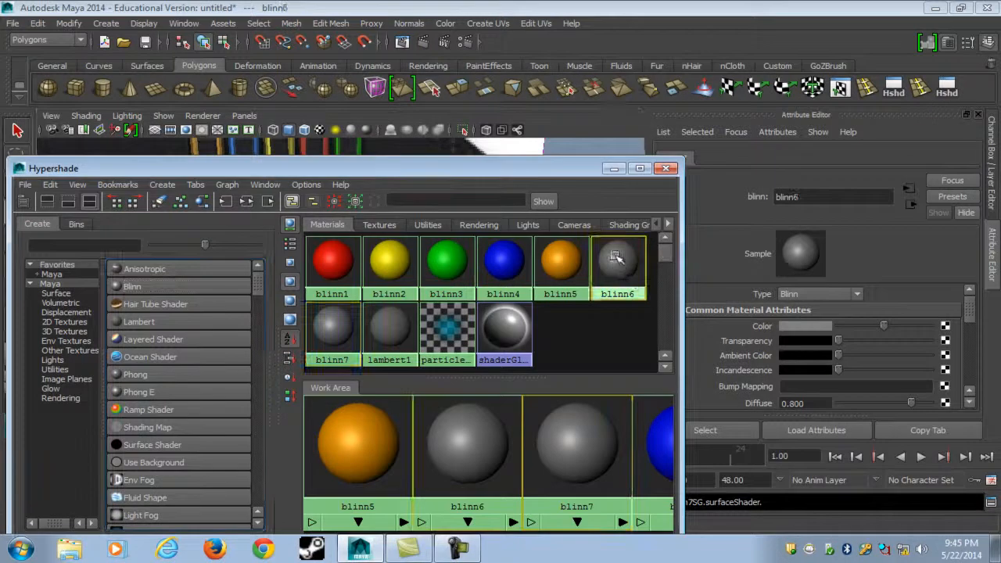
click(780, 328)
click(667, 321)
click(333, 328)
click(812, 329)
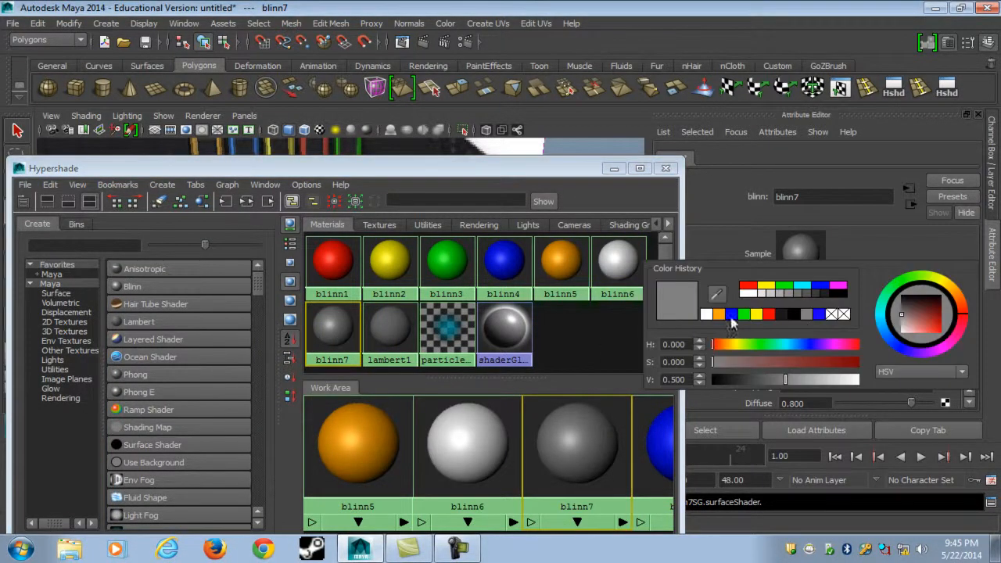
click(784, 315)
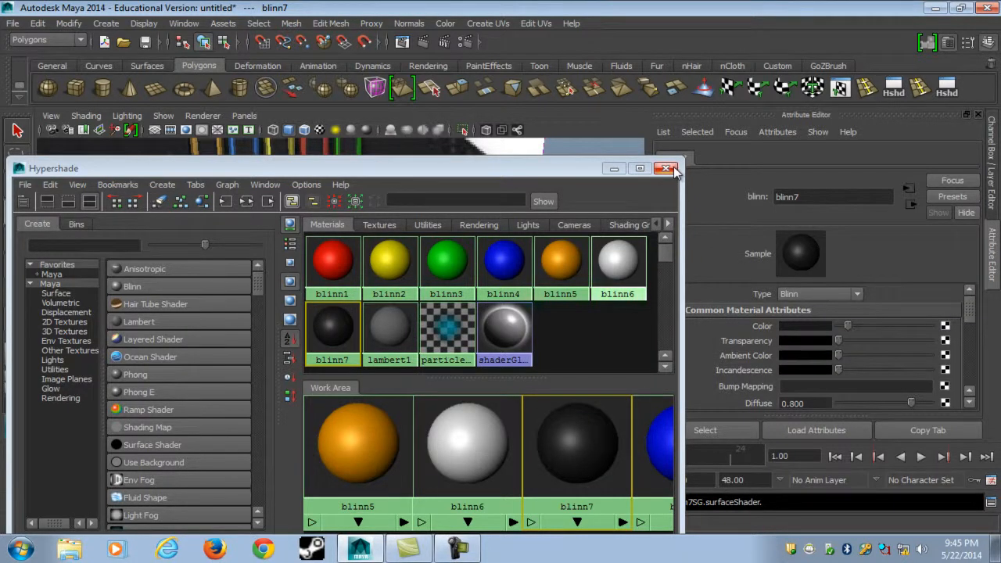
- Duplicate the modeled fret button in the front view and place the copy over the blue button outline
drag(574, 157, 517, 358)
click(292, 274)
alt+middle_drag(376, 290, 398, 248)
mouse_move(398, 248)
alt+mouse_down()
mouse_move(381, 264)
mouse_move(390, 258)
alt+mouse_up()
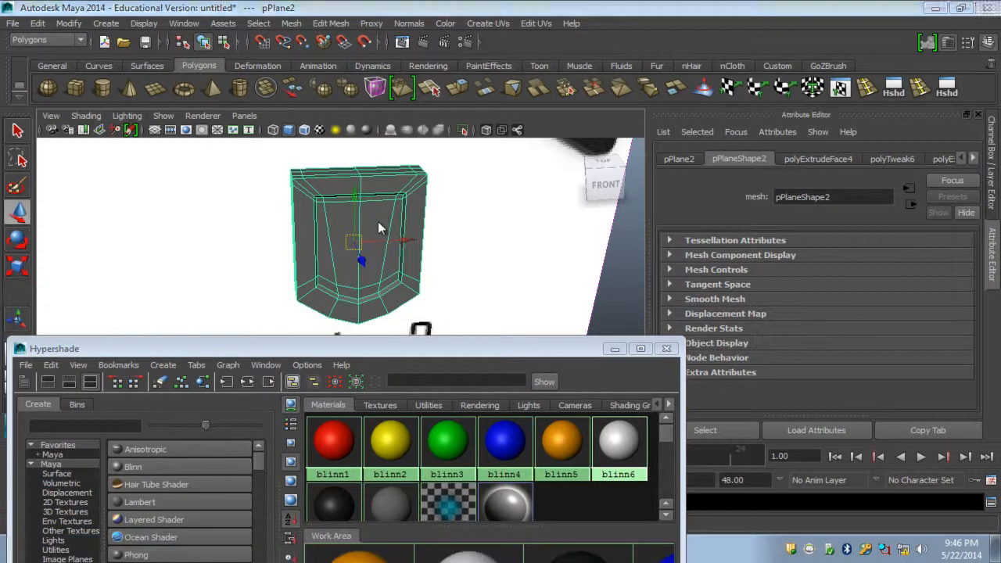
key(space)
alt+middle_drag(398, 285, 344, 224)
scroll(336, 223, down, 8)
scroll(353, 271, up, 4)
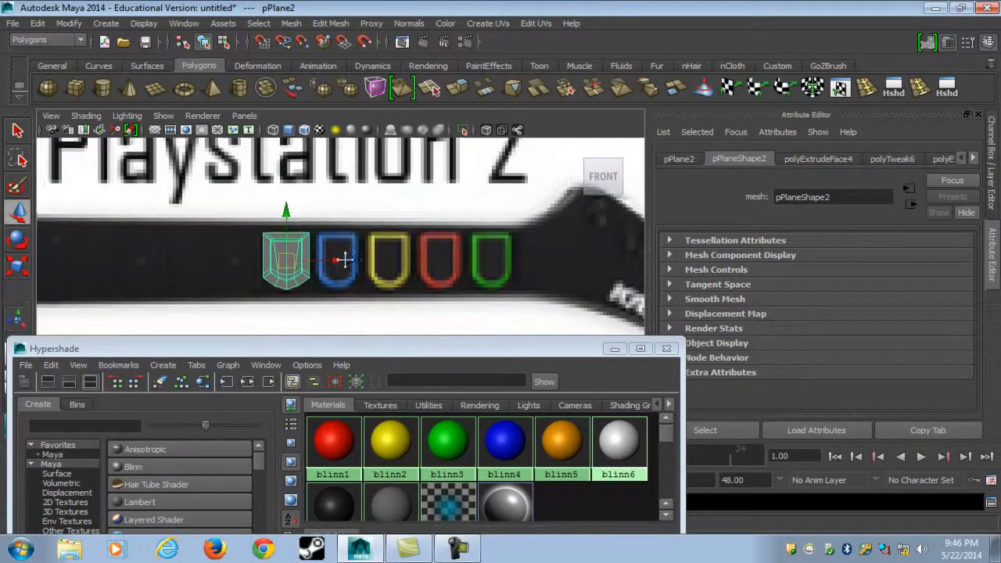
key(ctrl+d)
drag(311, 249, 362, 243)
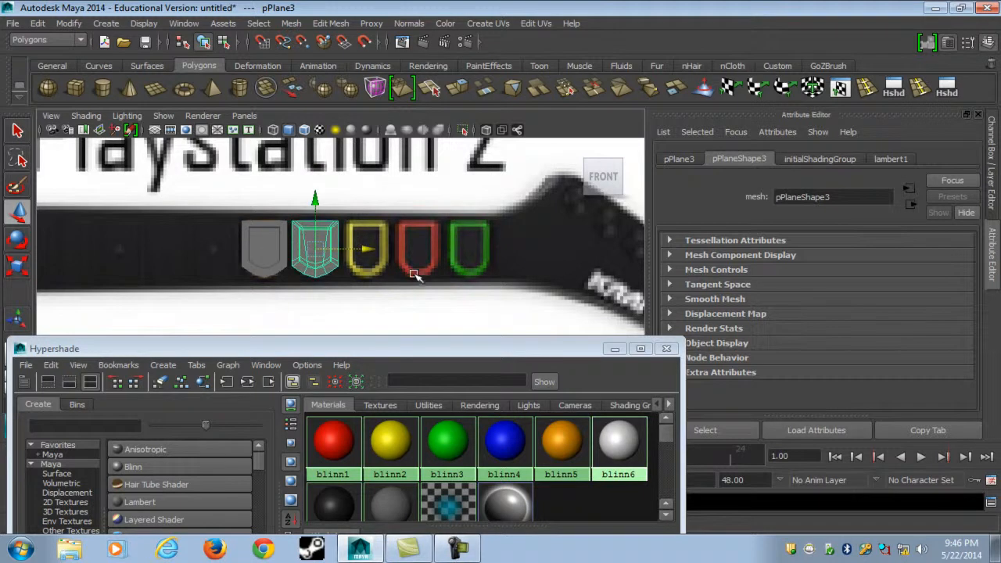
- Repeat the duplication with the same offset to fill the yellow, red and green button outlines
key(shift+d)
key(shift+d)
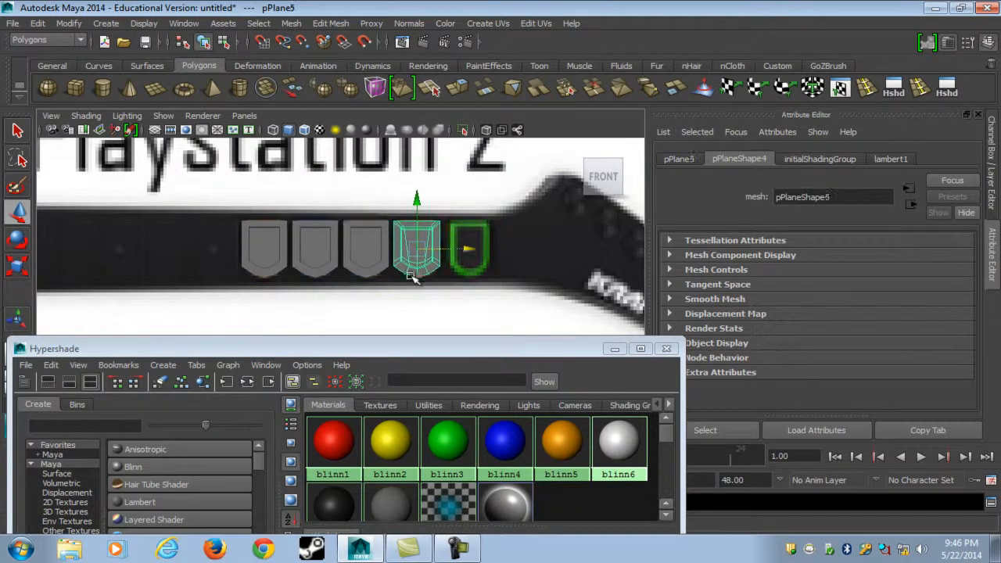
key(shift+d)
- Display the buttons in wireframe and assign blinn5 to the orange button and blinn4 to the blue button
alt+right_drag(297, 273, 386, 246)
alt+middle_drag(386, 245, 292, 270)
click(226, 228)
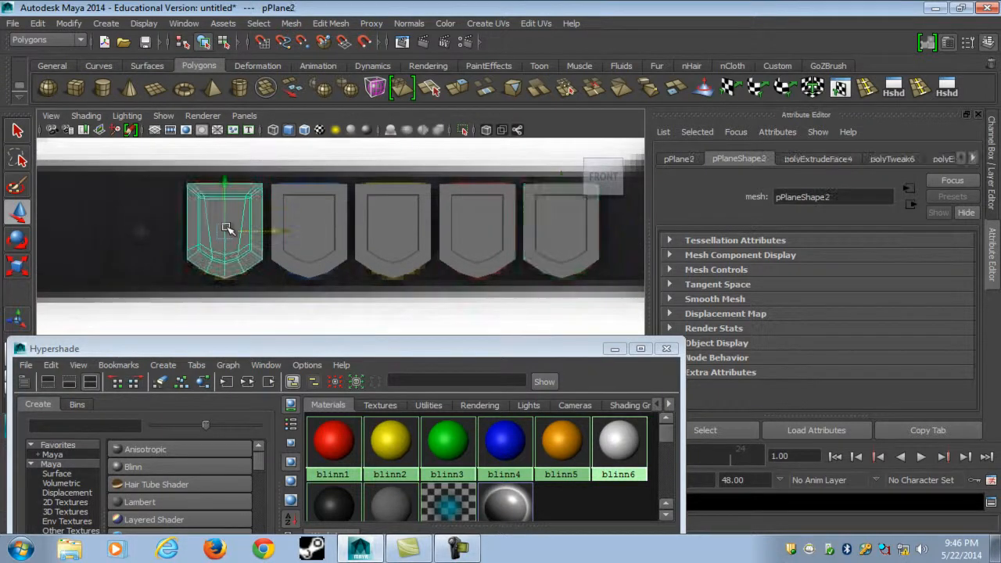
shift+click(315, 238)
shift+click(395, 223)
click(248, 230)
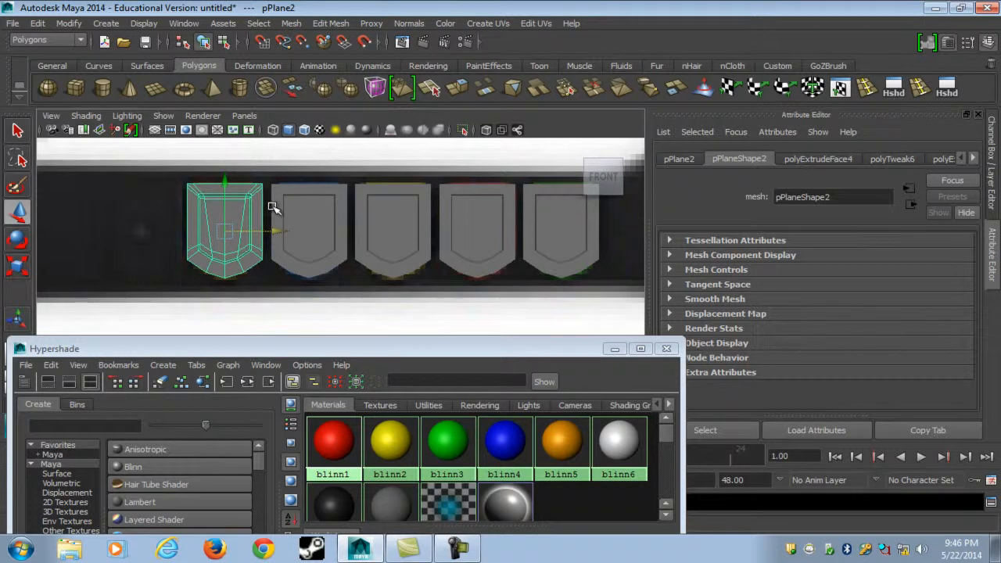
key(4)
middle_drag(557, 439, 563, 430)
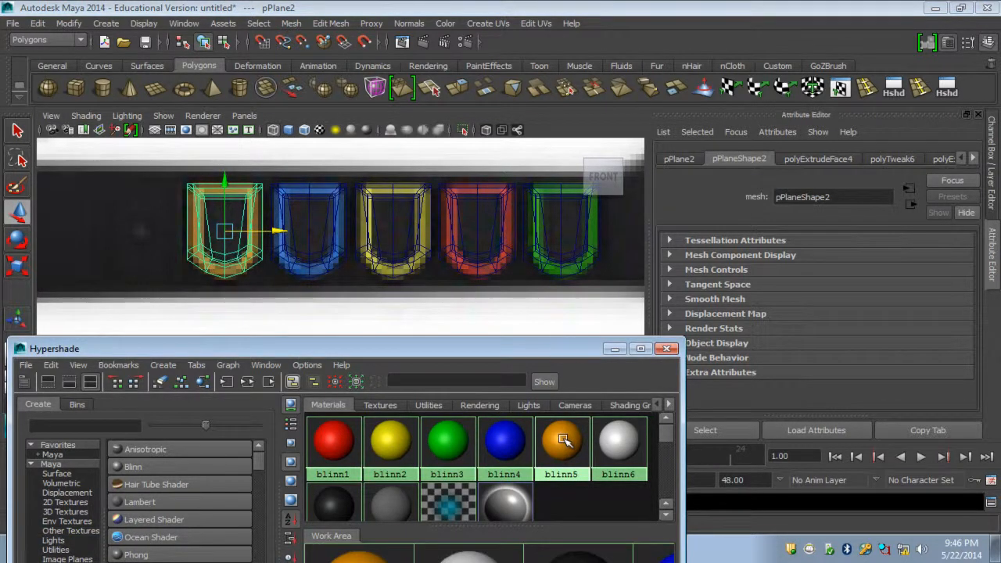
click(309, 262)
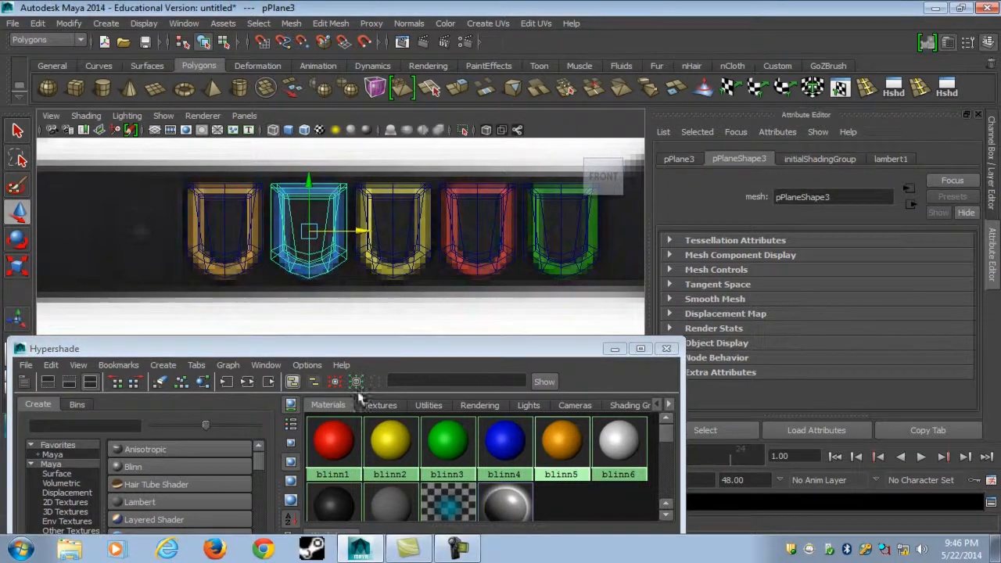
middle_drag(507, 438, 508, 440)
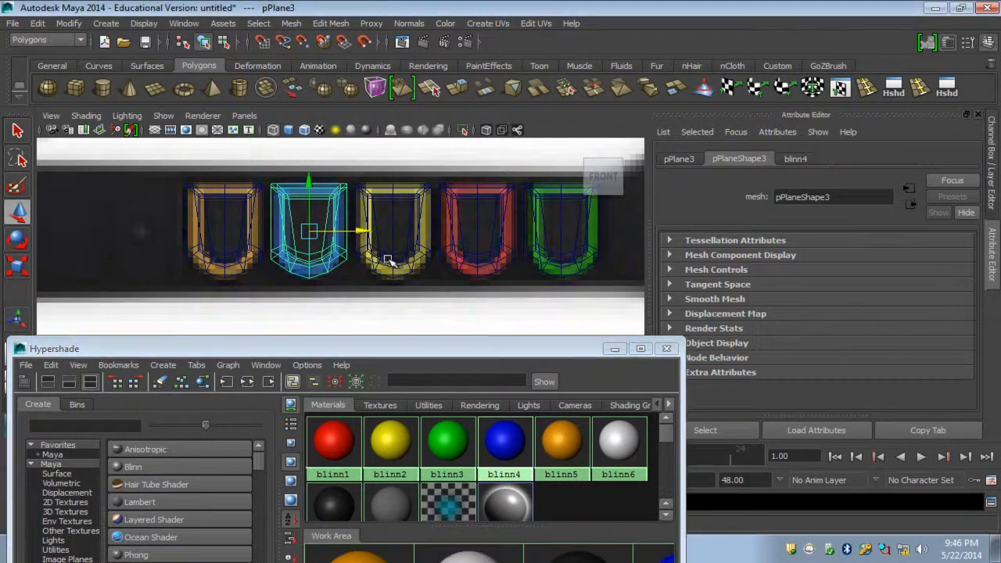
- Assign blinn2 to the yellow button, blinn1 to the red button and blinn3 to the green button
click(391, 254)
middle_drag(390, 442, 391, 247)
click(454, 258)
right_drag(332, 443, 331, 342)
click(552, 266)
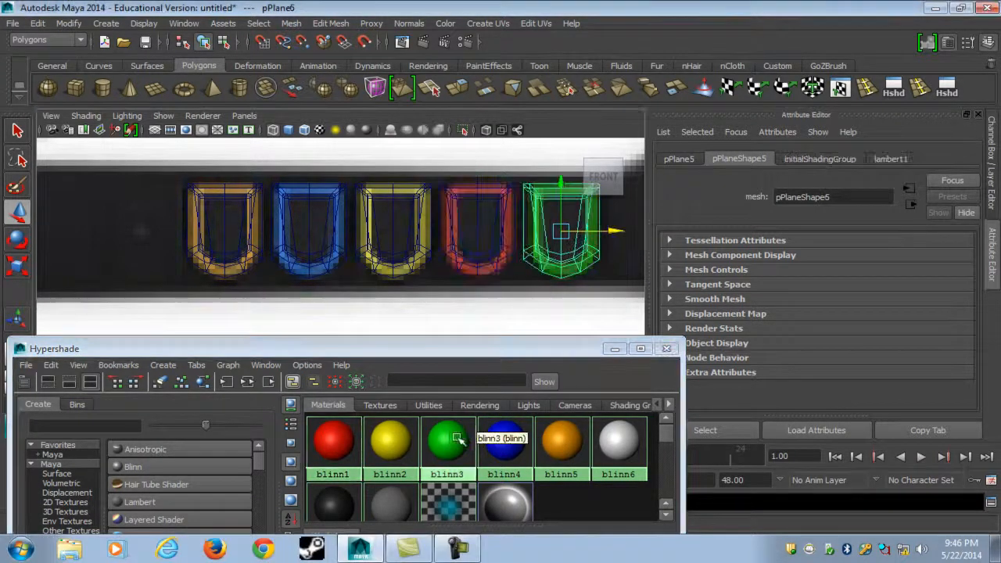
middle_drag(447, 442, 458, 411)
middle_drag(452, 346, 555, 234)
- Display the five fret buttons shaded with smooth mesh preview in the perspective view
key(5)
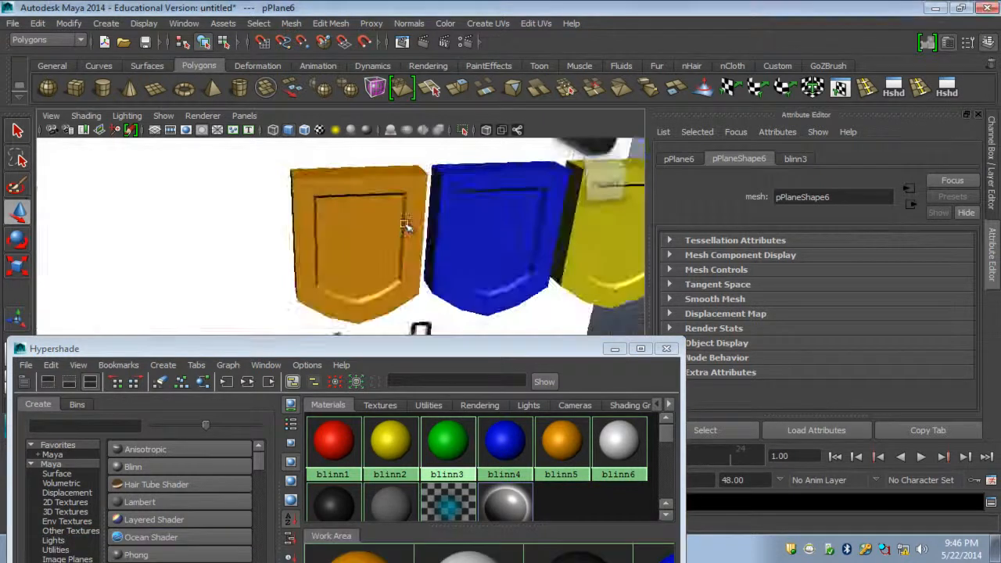
alt+drag(405, 224, 447, 284)
alt+middle_drag(446, 284, 359, 273)
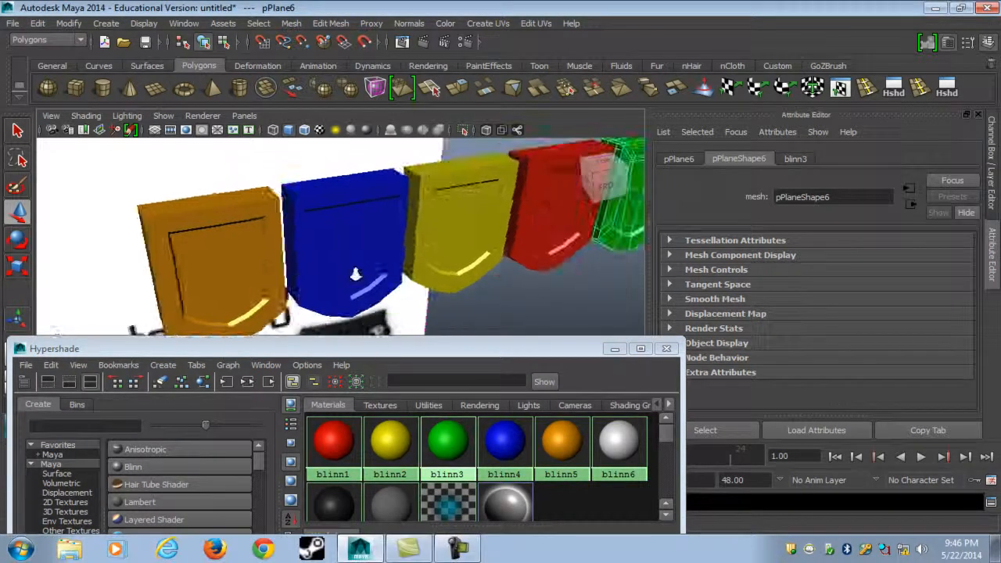
scroll(360, 273, down, 3)
alt+drag(346, 284, 279, 320)
key(3)
click(470, 282)
alt+drag(431, 305, 279, 216)
scroll(272, 218, up, 4)
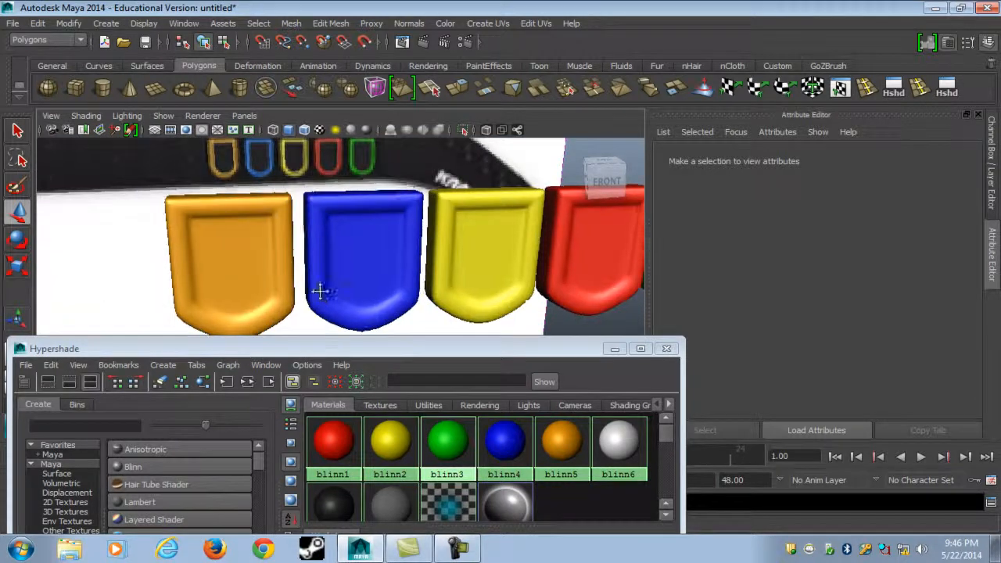
alt+middle_drag(312, 291, 390, 281)
- Select the recessed inner faces of the orange button and assign the near-black blinn7 material to them
click(317, 255)
scroll(319, 277, up, 1)
scroll(303, 263, down, 1)
right_drag(298, 243, 299, 266)
click(297, 262)
shift+click(327, 240)
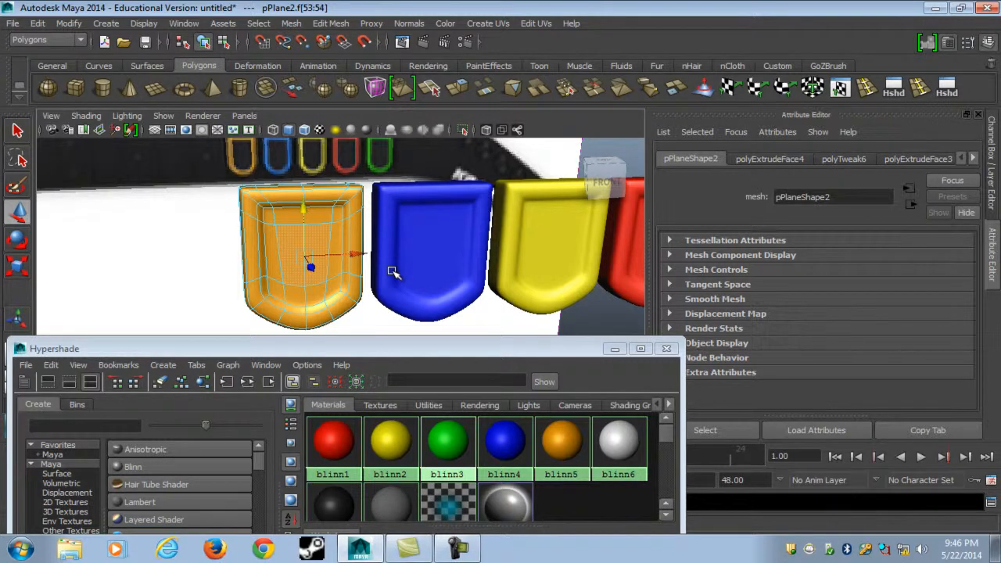
key(shift+period)
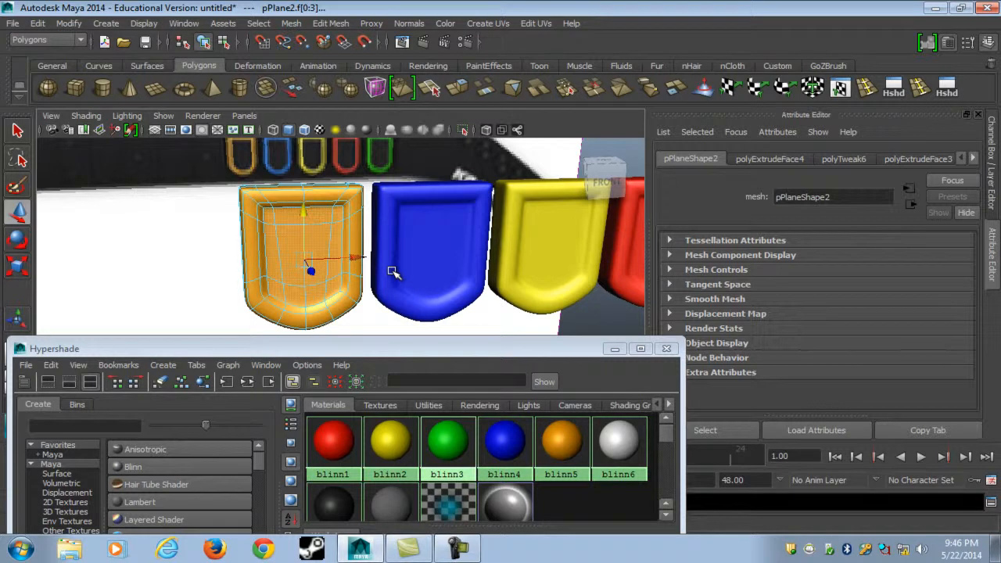
alt+drag(454, 233, 492, 237)
key(1)
scroll(403, 246, up, 3)
alt+drag(403, 246, 384, 271)
key(3)
right_drag(333, 497, 336, 497)
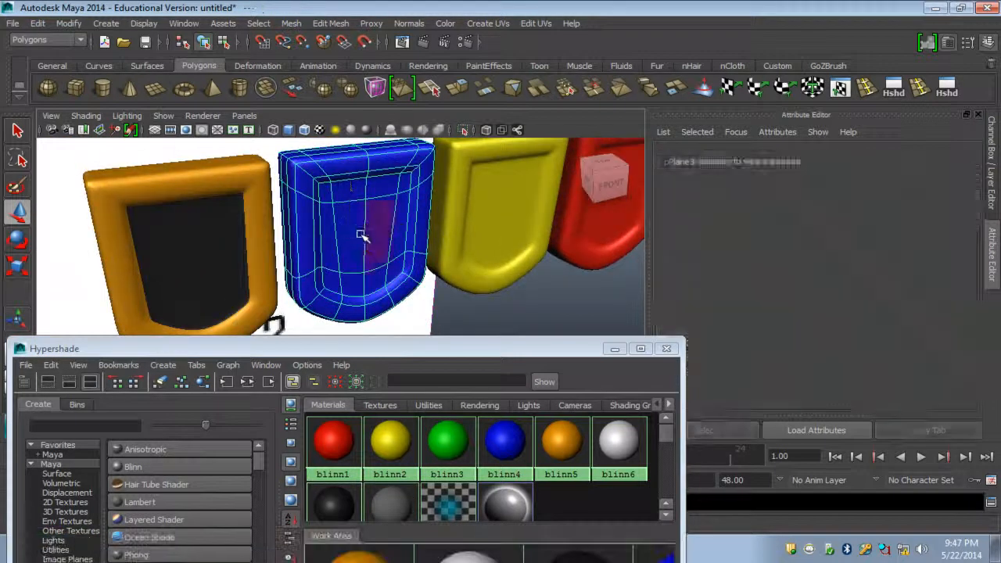
- Assign the near-black blinn7 material to the recessed inner faces of the blue button
click(381, 212)
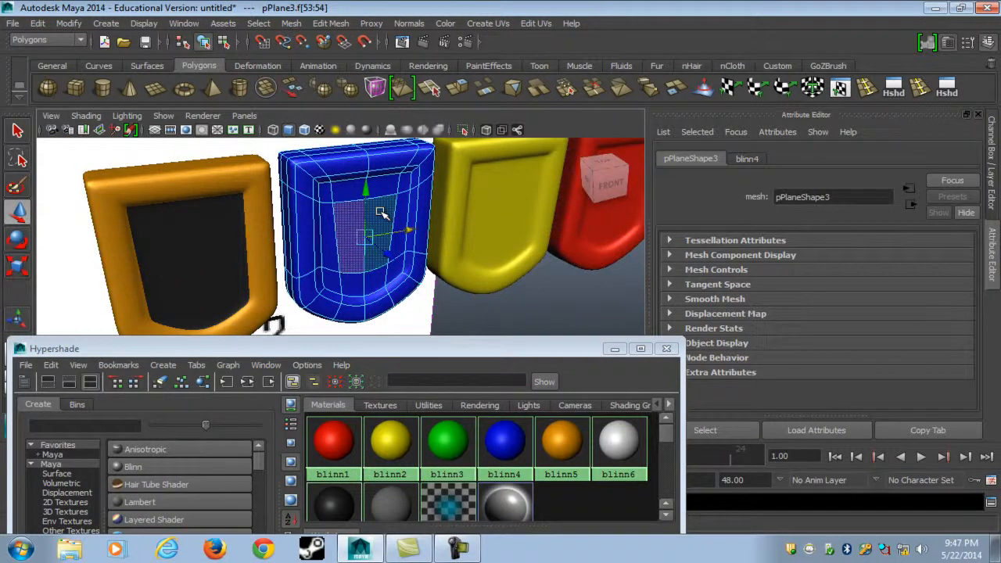
key(shift+period)
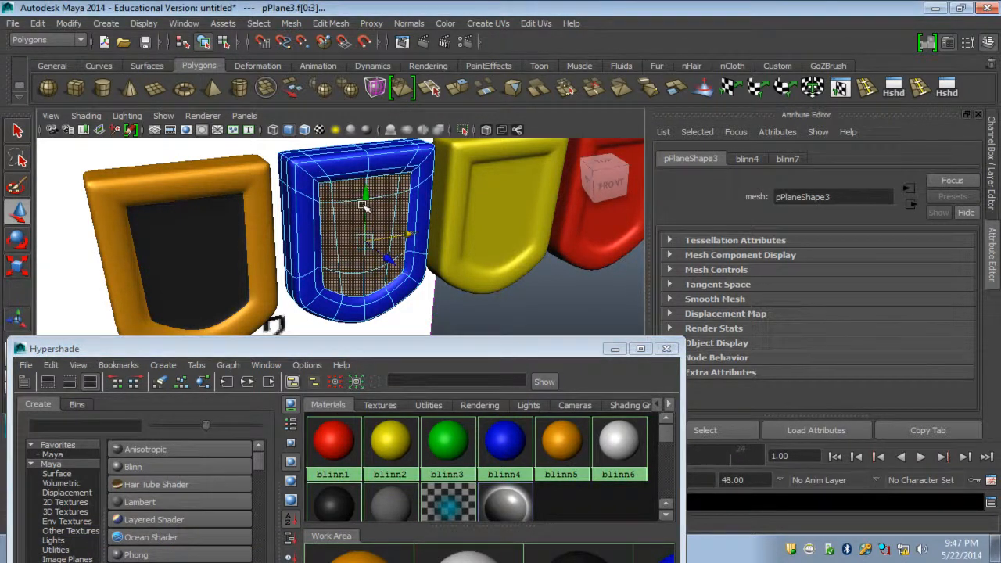
key(Delete)
- Select the recessed inner faces of the yellow button and assign the near-black blinn7 material to them
click(485, 227)
alt+middle_drag(485, 227, 320, 242)
right_drag(319, 241, 318, 274)
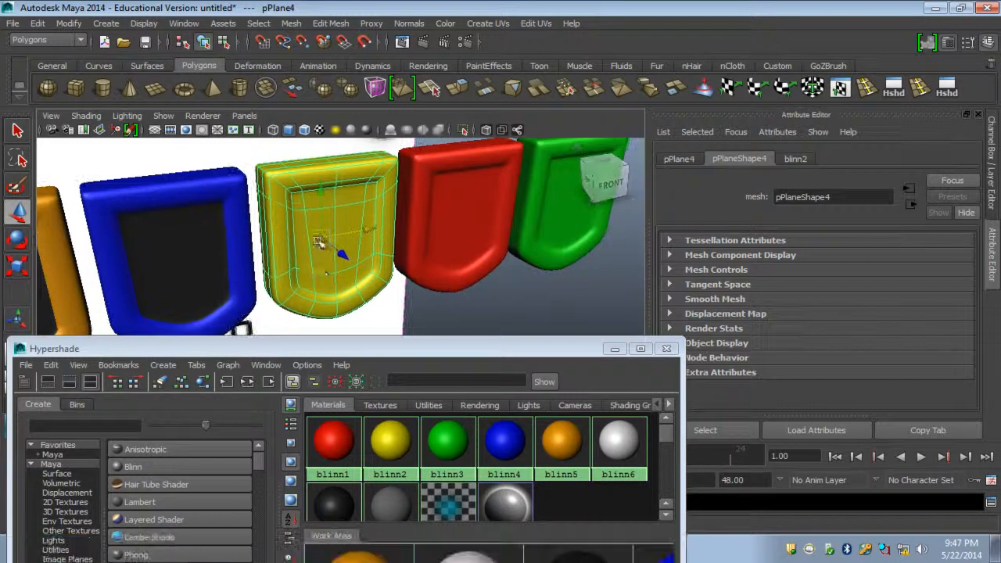
click(319, 239)
shift+click(352, 219)
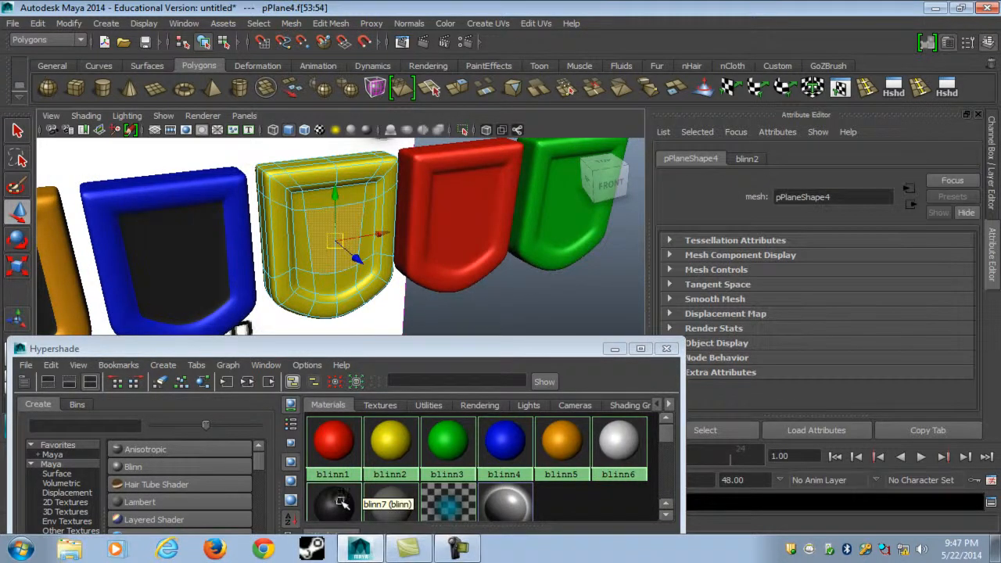
key(shift+period)
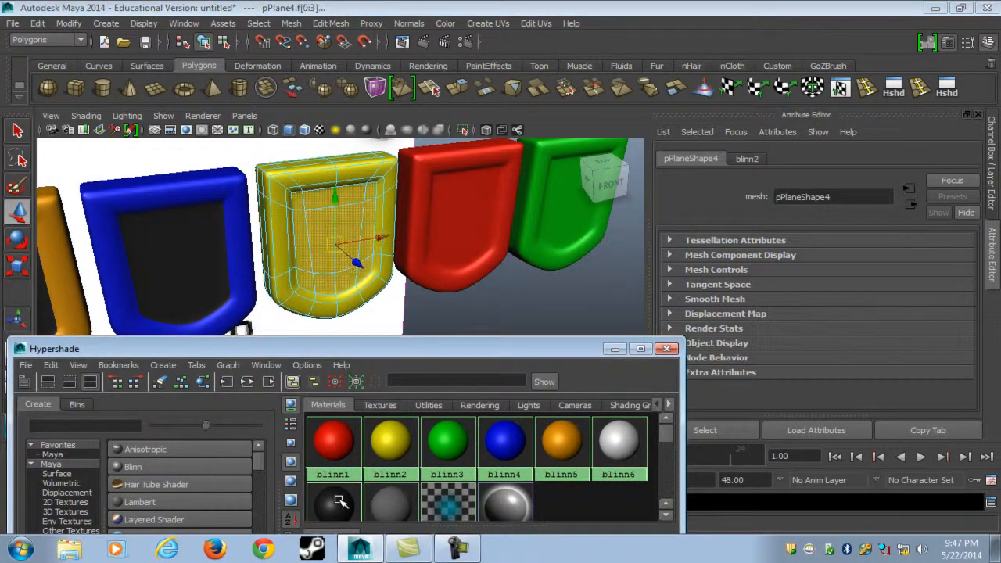
click(335, 382)
right_drag(346, 344, 348, 341)
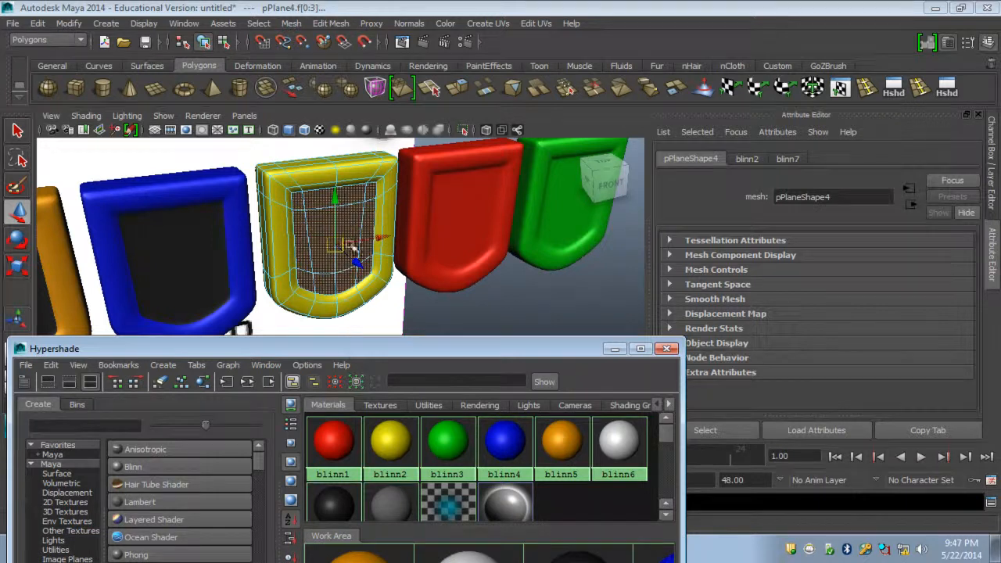
- Select the recessed inner faces of the red button and assign the near-black blinn7 material to them
click(437, 194)
right_drag(497, 210, 486, 246)
click(457, 207)
shift+click(474, 202)
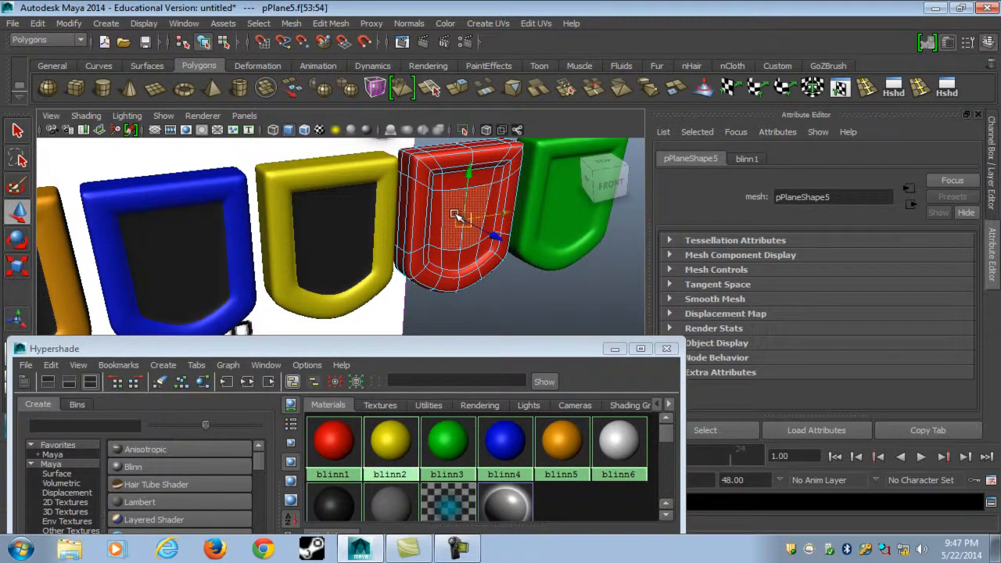
key(shift+period)
right_drag(321, 499, 320, 344)
- Select the recessed inner faces of the green button and assign the near-black blinn7 material to them
alt+middle_drag(481, 254, 368, 277)
click(480, 239)
right_drag(480, 240, 476, 258)
click(463, 233)
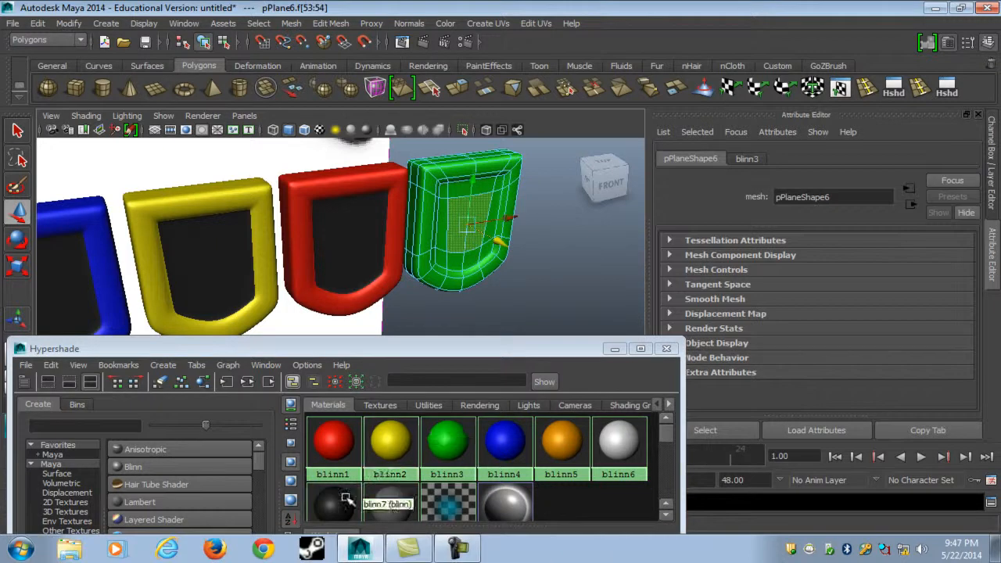
key(shift+period)
right_drag(340, 500, 338, 501)
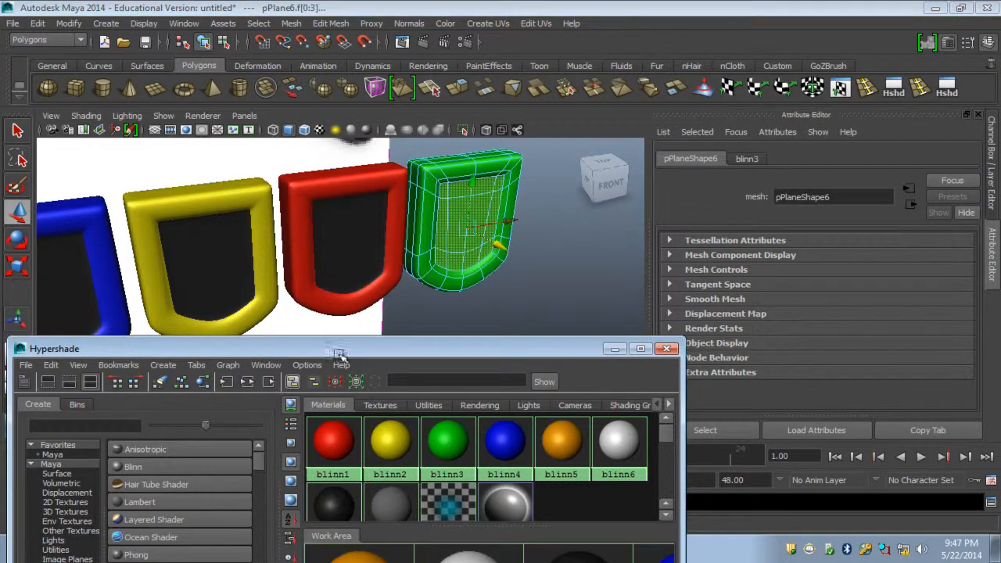
right_drag(339, 363, 342, 348)
- Close the Hypershade and show all hidden objects
click(668, 349)
alt+drag(375, 285, 290, 284)
click(540, 335)
scroll(541, 335, down, 8)
alt+drag(469, 321, 453, 336)
alt+middle_drag(331, 296, 425, 318)
scroll(425, 317, down, 4)
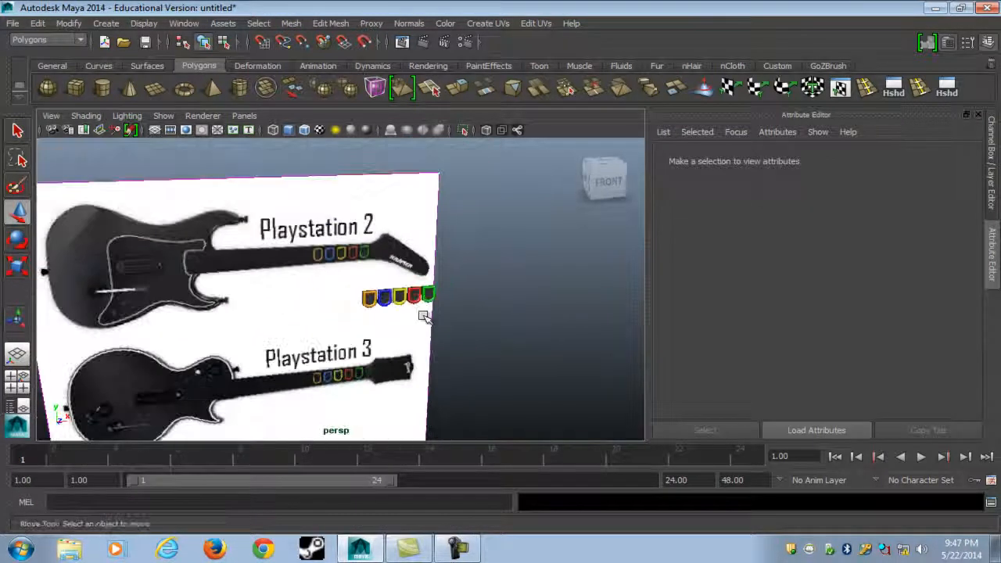
alt+drag(397, 304, 386, 312)
click(143, 24)
mouse_move(179, 102)
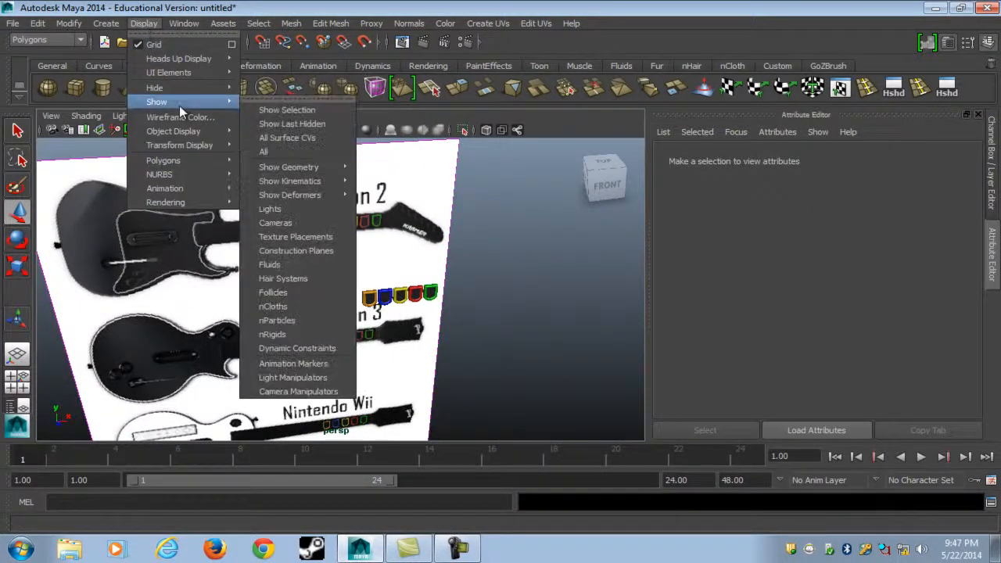
click(278, 151)
- Move the neck back in depth so the five fret buttons sit on its front face
scroll(459, 331, up, 5)
alt+drag(459, 332, 447, 290)
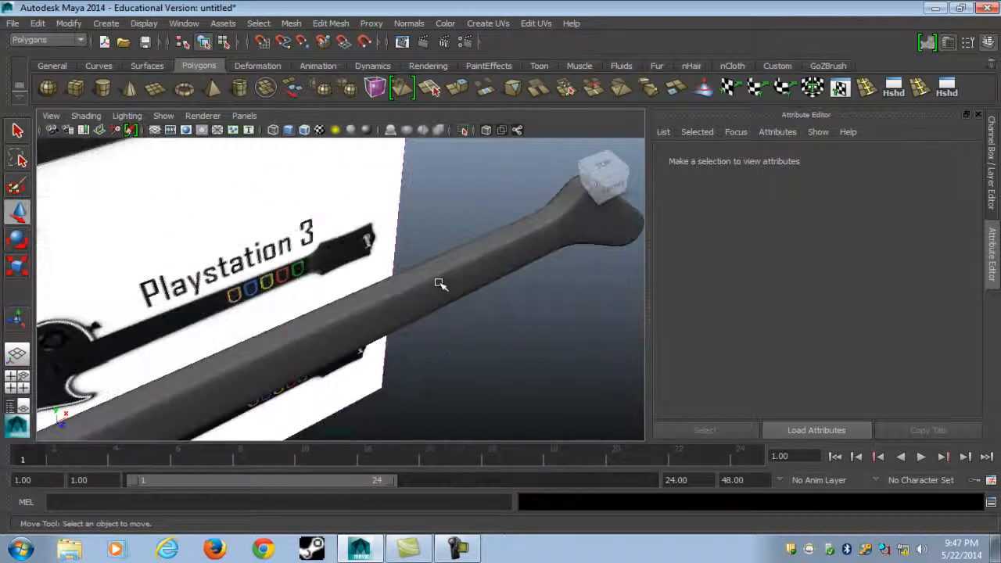
click(340, 354)
drag(336, 357, 320, 342)
alt+drag(536, 336, 488, 294)
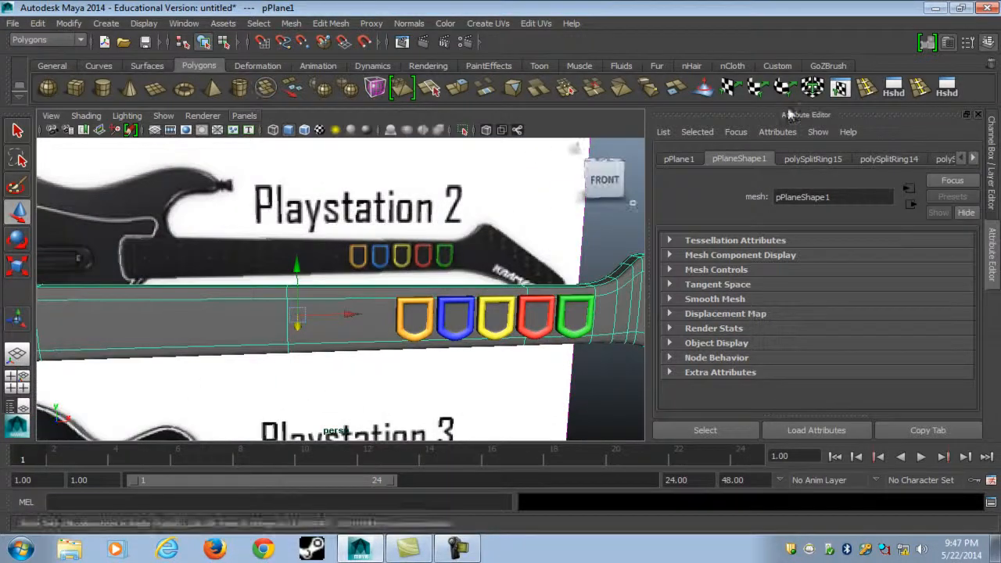
- Assign the near-black blinn7 material to the neck and close the Hypershade
click(956, 92)
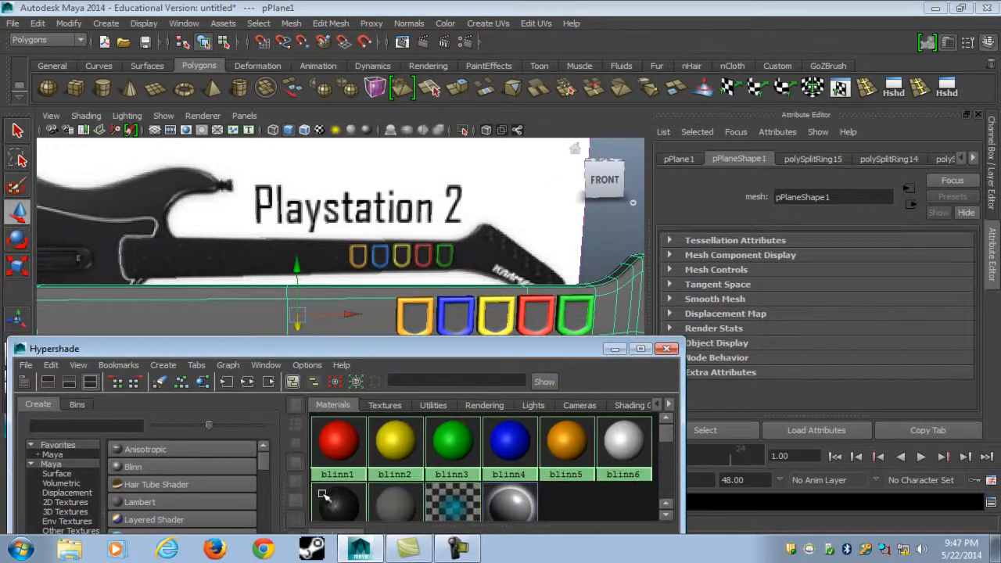
drag(331, 417, 329, 356)
click(666, 348)
alt+drag(650, 351, 550, 342)
click(558, 346)
- Draw a polygon plane over the left part of the Playstation 2 guitar body in the front view
scroll(533, 356, up, 2)
scroll(529, 358, down, 3)
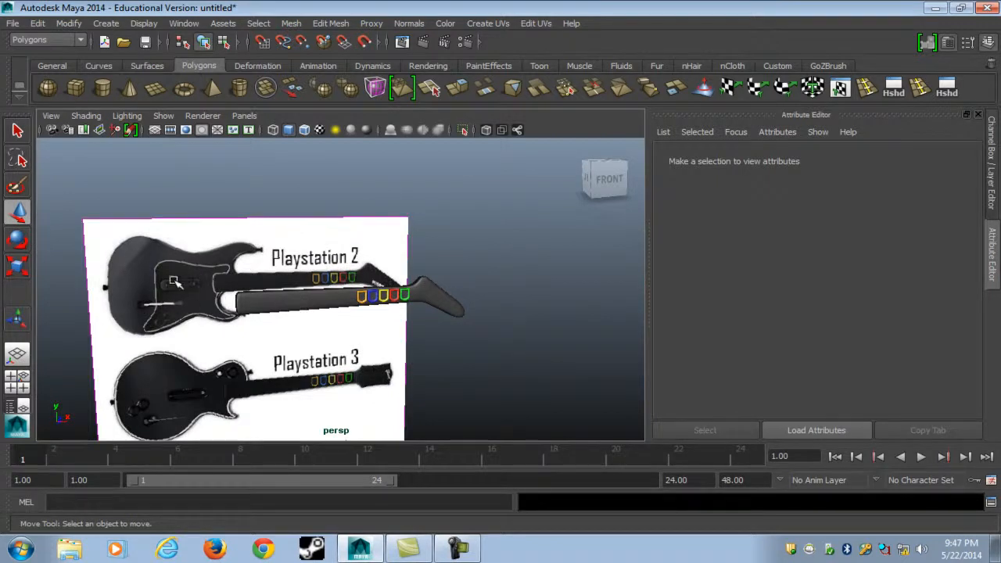
key(space)
key(space)
key(space)
key(space)
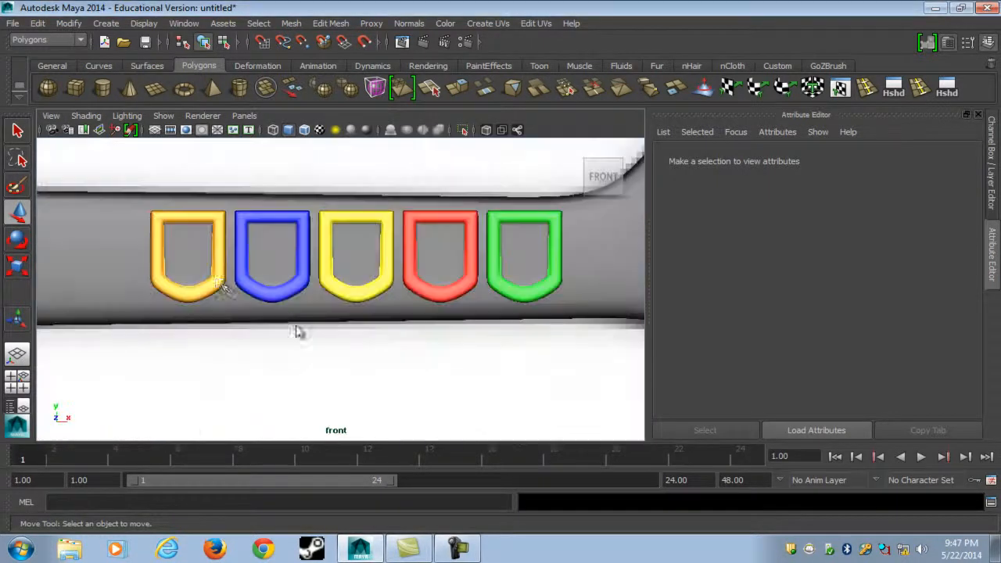
scroll(217, 276, down, 6)
alt+middle_drag(217, 289, 300, 308)
key(ctrl+a)
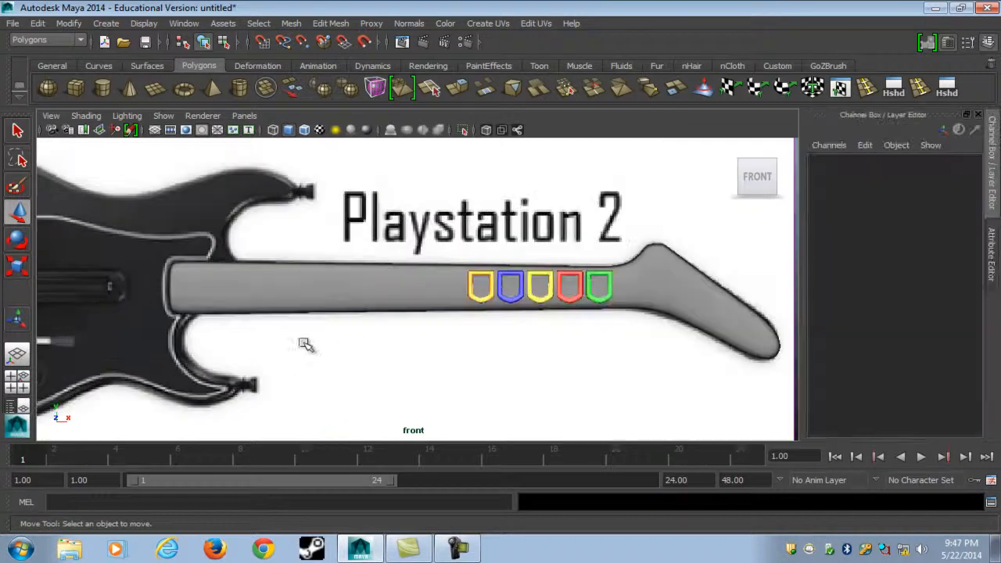
alt+middle_drag(237, 338, 567, 346)
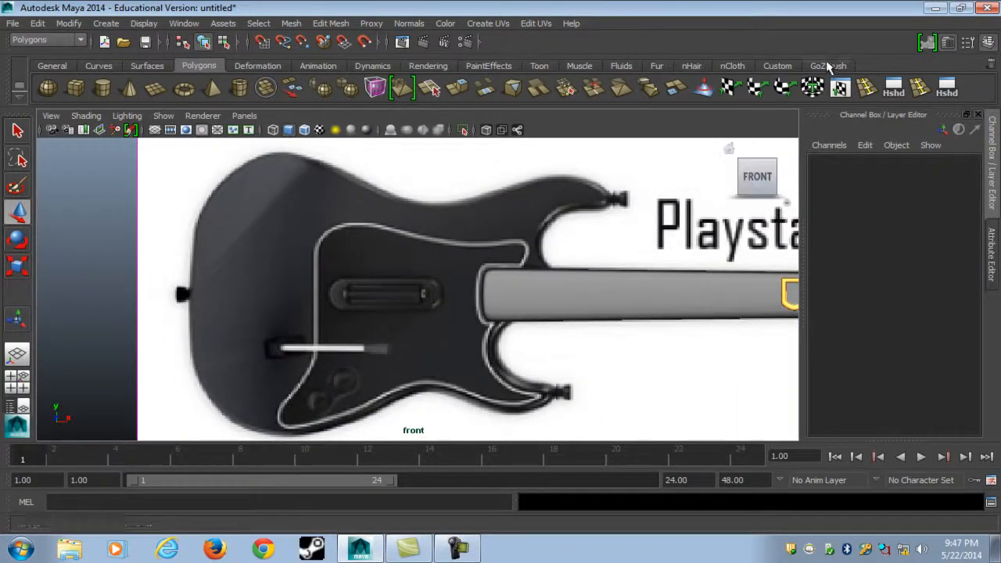
click(156, 88)
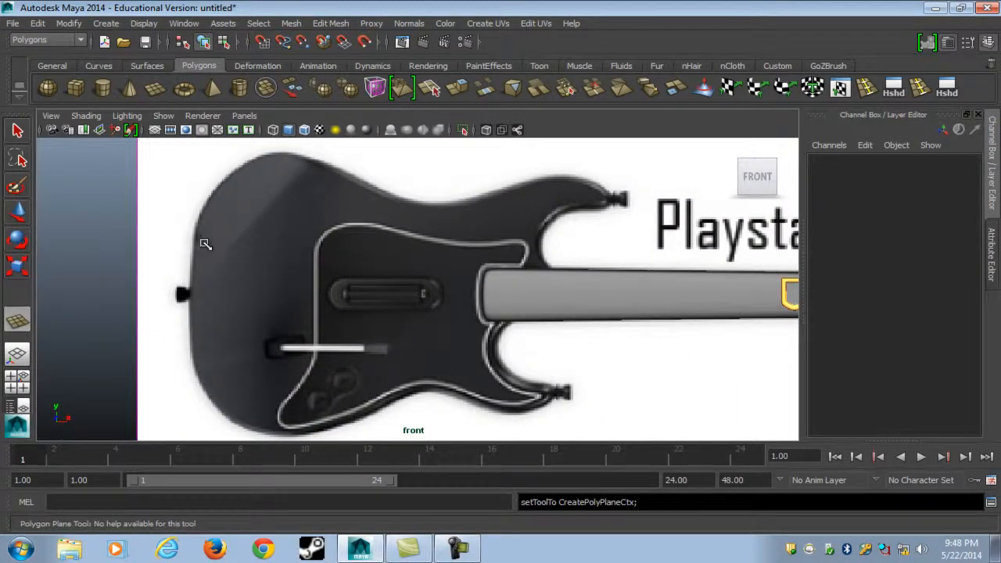
drag(200, 236, 442, 376)
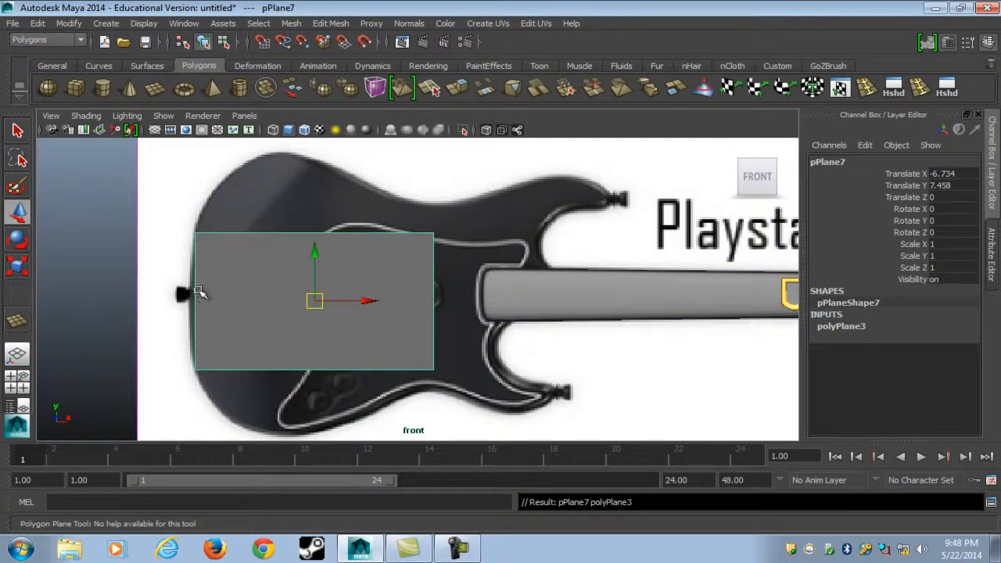
- Move the plane's two right corner vertices vertically onto the guitar body's waist outline
right_drag(310, 241, 257, 226)
drag(362, 205, 454, 264)
drag(434, 233, 434, 207)
drag(421, 322, 435, 345)
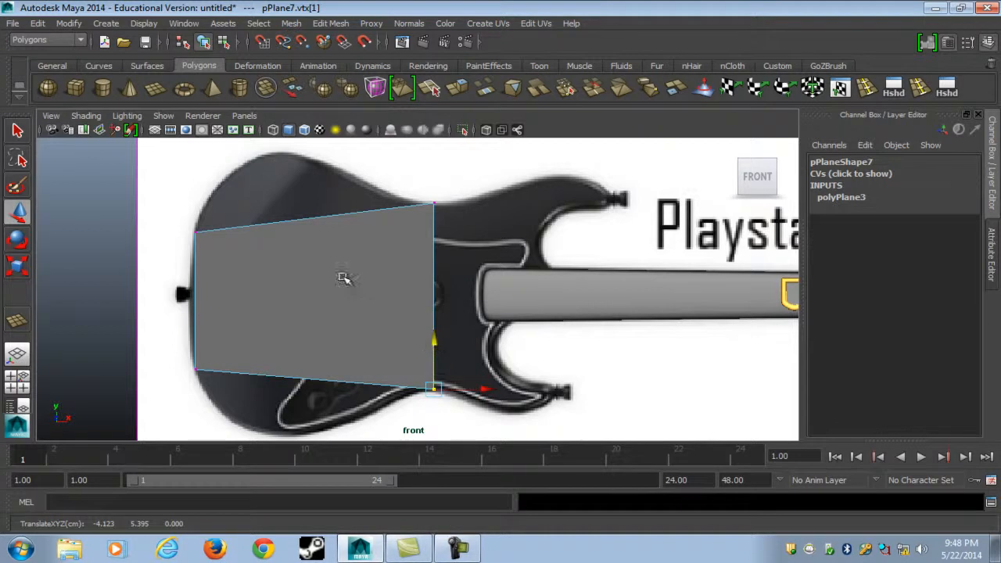
- Insert four vertical edge loops spread evenly across the body plane
click(840, 86)
click(394, 212)
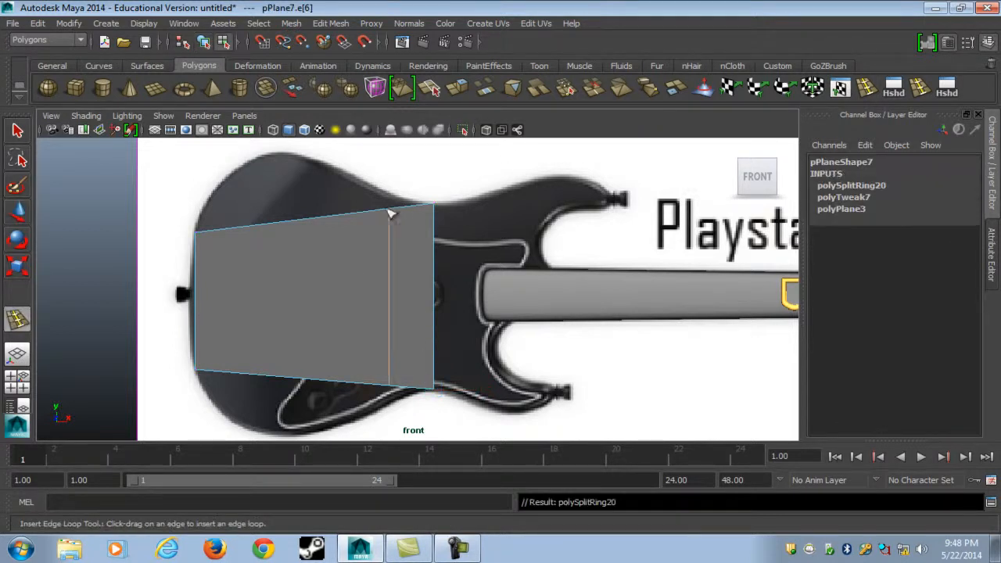
click(345, 214)
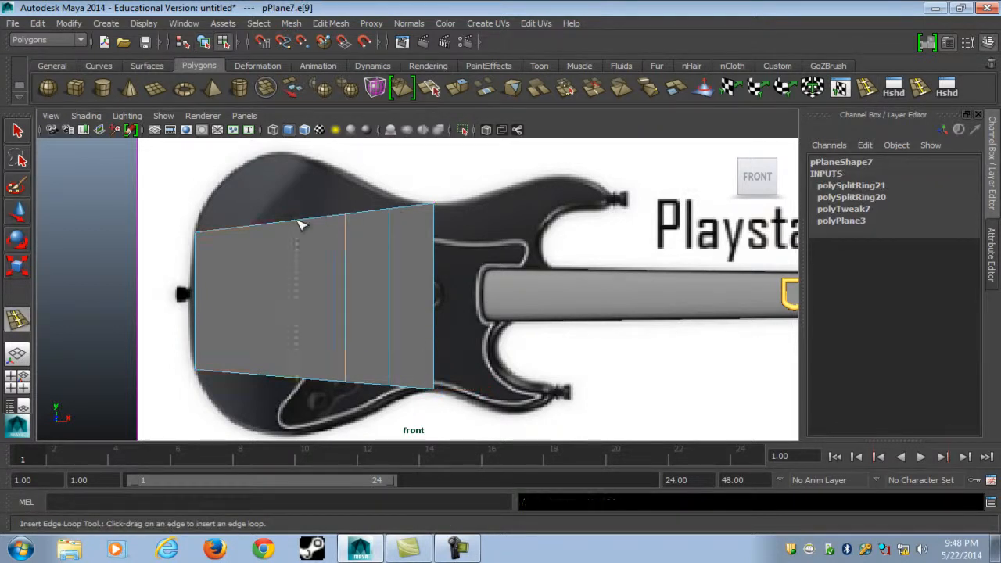
click(300, 223)
click(247, 232)
key(w)
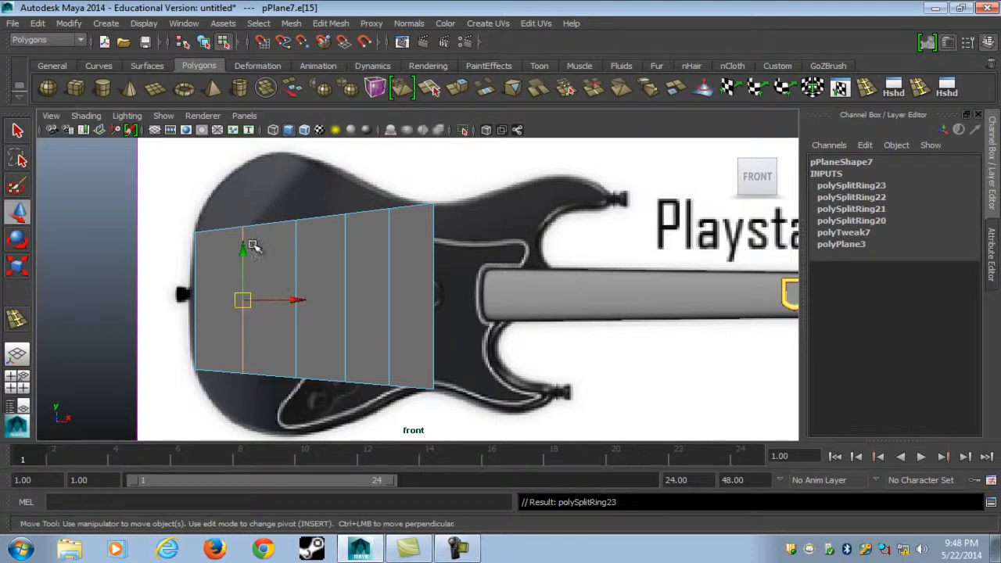
- Move the leftmost edge loop's vertices outward and scale them to follow the rounded rear end of the body
key(F9)
drag(202, 215, 260, 242)
drag(240, 199, 247, 139)
drag(238, 338, 239, 393)
shift+click(243, 165)
drag(292, 298, 277, 300)
key(r)
middle_drag(321, 249, 307, 252)
- Scale the second edge loop's vertices to the body's widest outline and shift them left, checking the smoothed shape
drag(281, 200, 320, 400)
middle_drag(409, 307, 474, 227)
key(w)
drag(344, 300, 327, 302)
drag(280, 273, 283, 263)
key(r)
middle_drag(340, 261, 344, 259)
key(3)
key(1)
- Scale the third and fourth edge loops' vertices vertically to match the body outline and preview the smoothed mesh
drag(306, 184, 373, 408)
middle_drag(431, 295, 478, 256)
drag(364, 185, 410, 406)
middle_drag(409, 407, 535, 318)
key(3)
alt+middle_drag(260, 307, 344, 293)
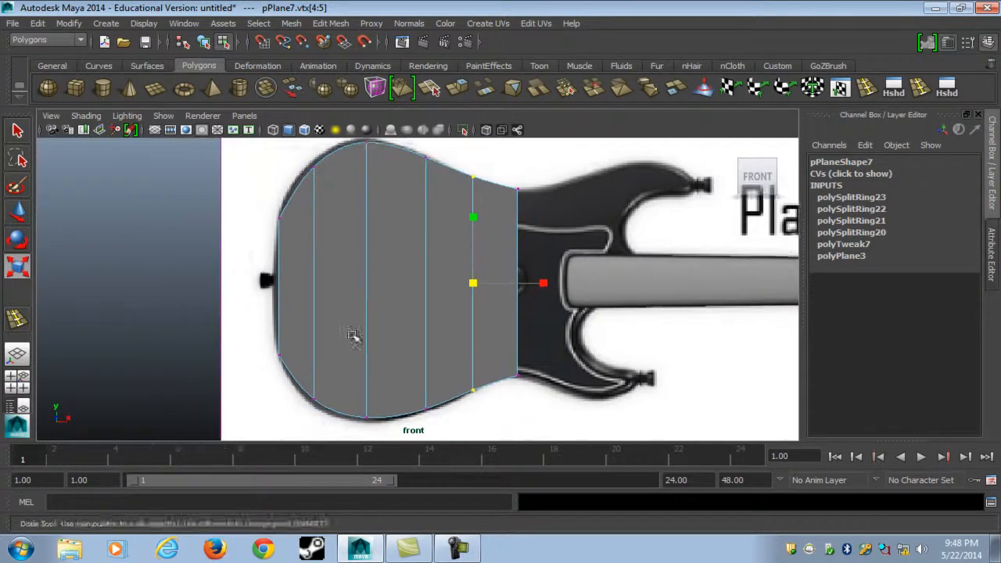
- Fine-tune the vertices along the lower edge and upper left curve so the smoothed body follows the reference
alt+middle_drag(353, 335, 299, 356)
drag(422, 415, 394, 415)
key(w)
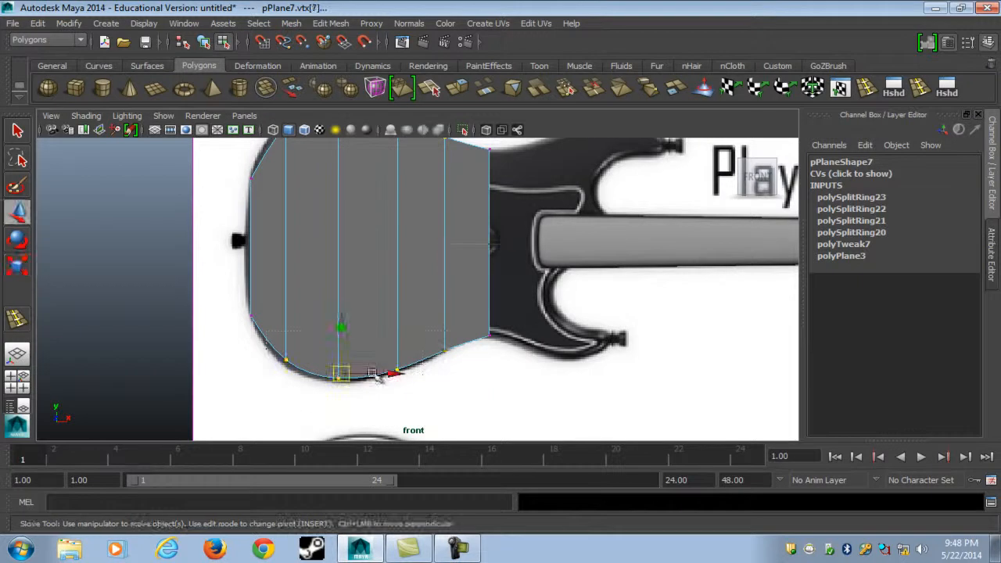
drag(344, 329, 342, 330)
click(286, 364)
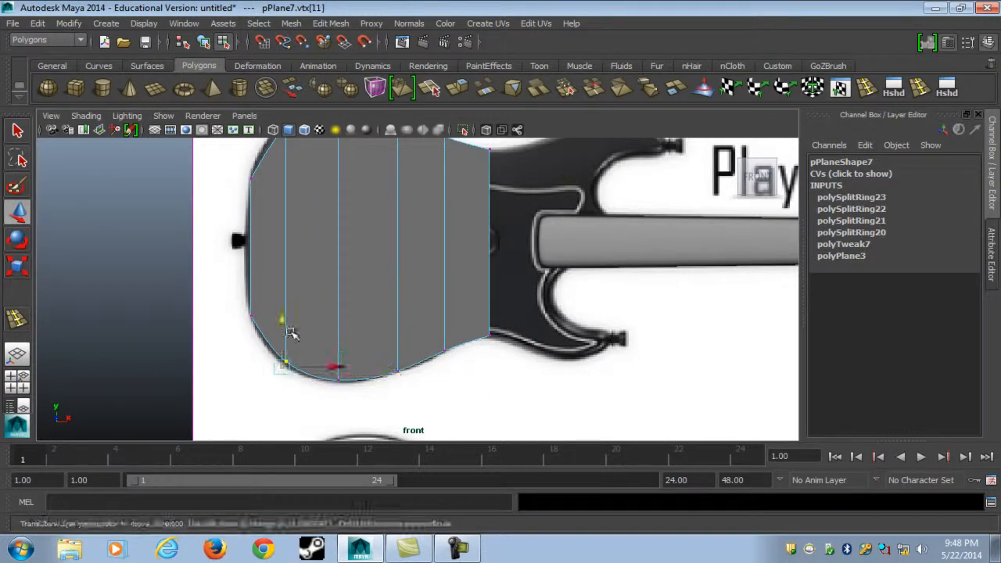
alt+middle_drag(309, 280, 284, 275)
drag(345, 197, 318, 185)
drag(283, 281, 314, 206)
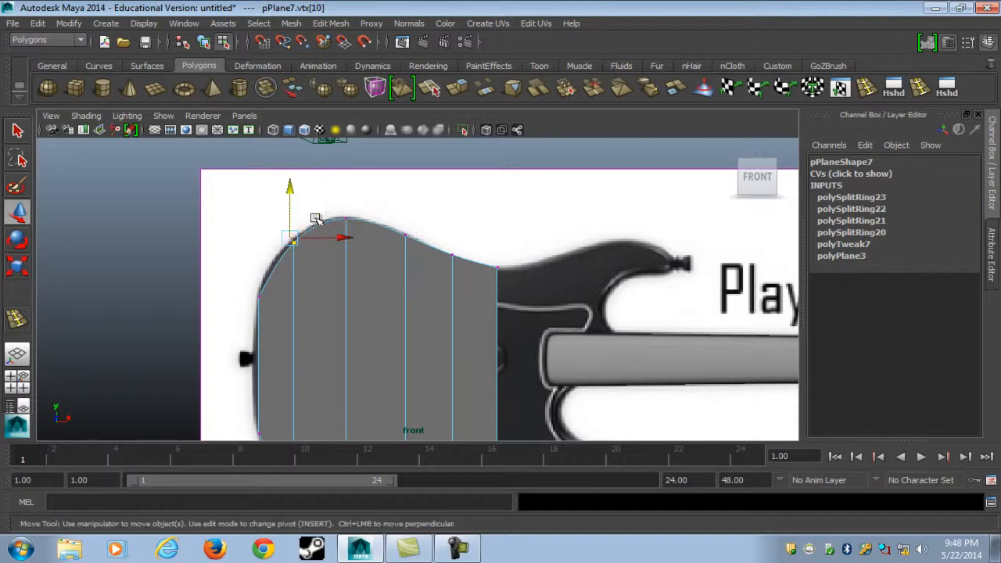
scroll(324, 236, down, 2)
drag(347, 407, 309, 176)
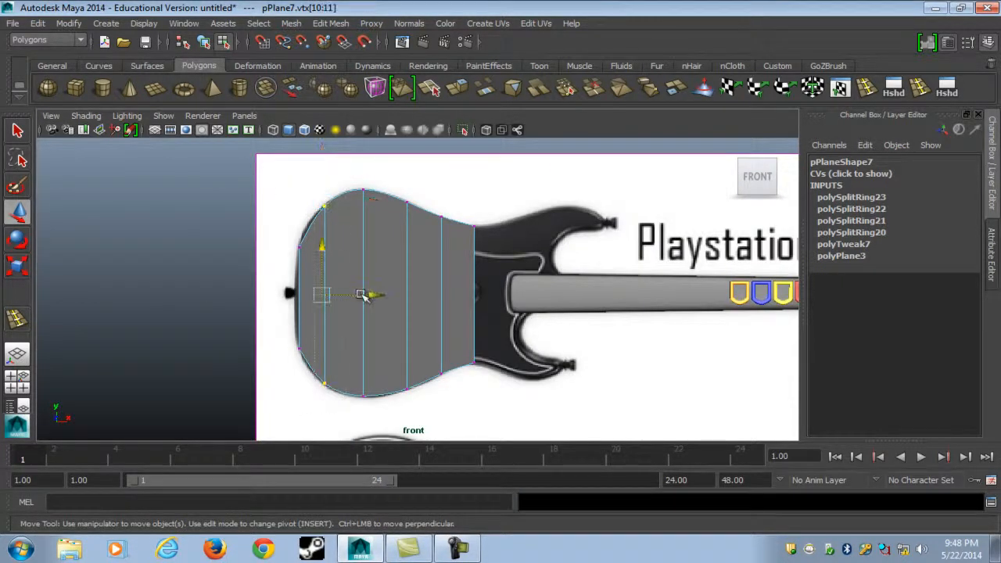
drag(362, 294, 358, 297)
- Extrude the body's right edge toward the neck and scale the new edge shorter
scroll(425, 333, up, 3)
alt+middle_drag(425, 334, 328, 299)
key(1)
drag(379, 255, 431, 264)
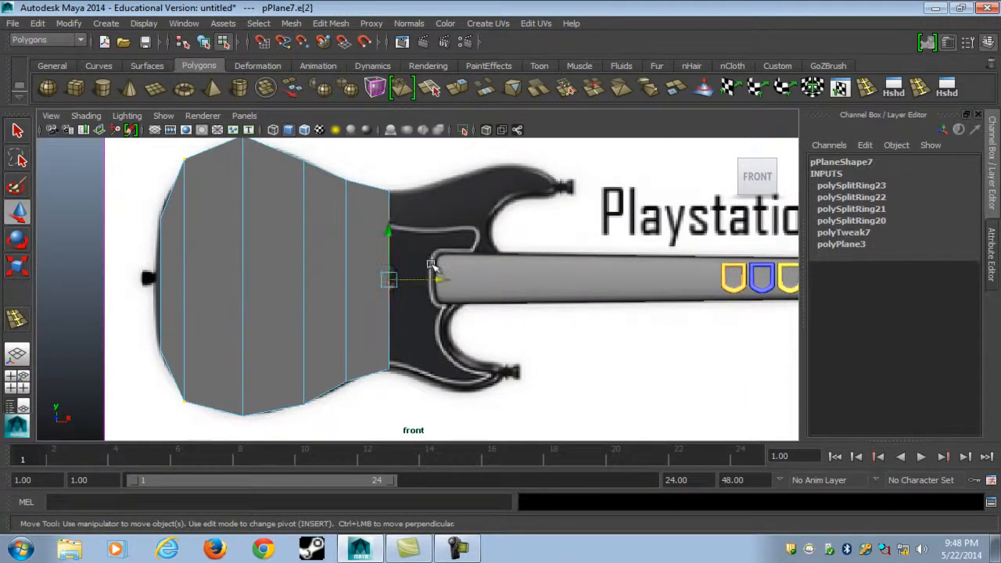
click(458, 89)
scroll(461, 227, up, 1)
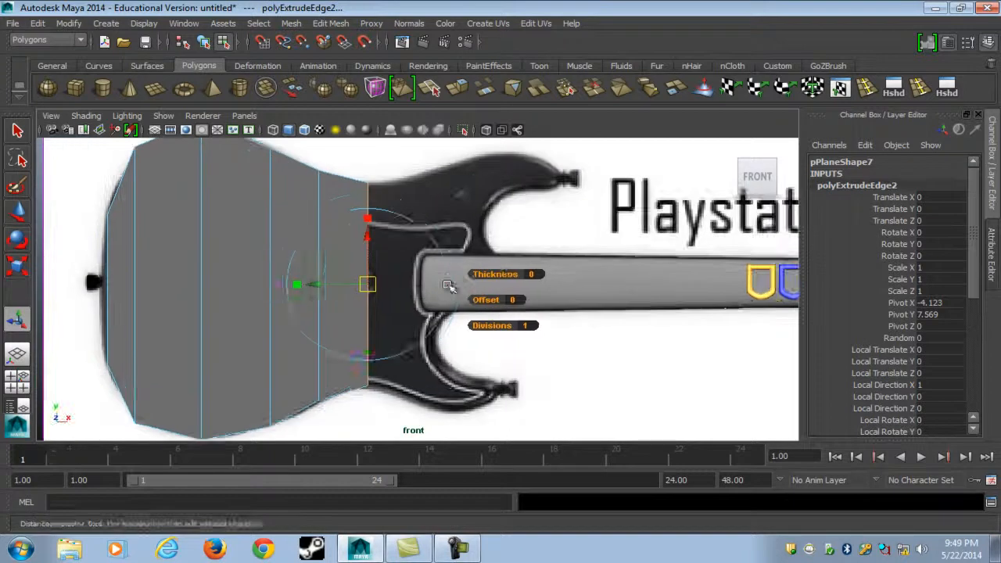
drag(396, 287, 461, 281)
key(r)
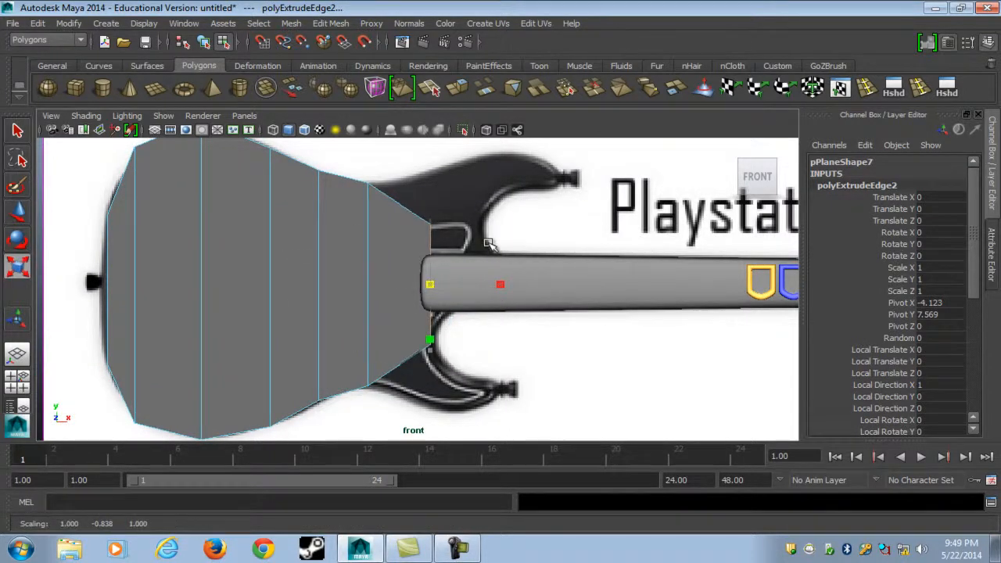
- Move the new section's upper right vertex out to the base of the upper horn's inner curve
click(426, 224)
key(w)
drag(426, 225, 479, 221)
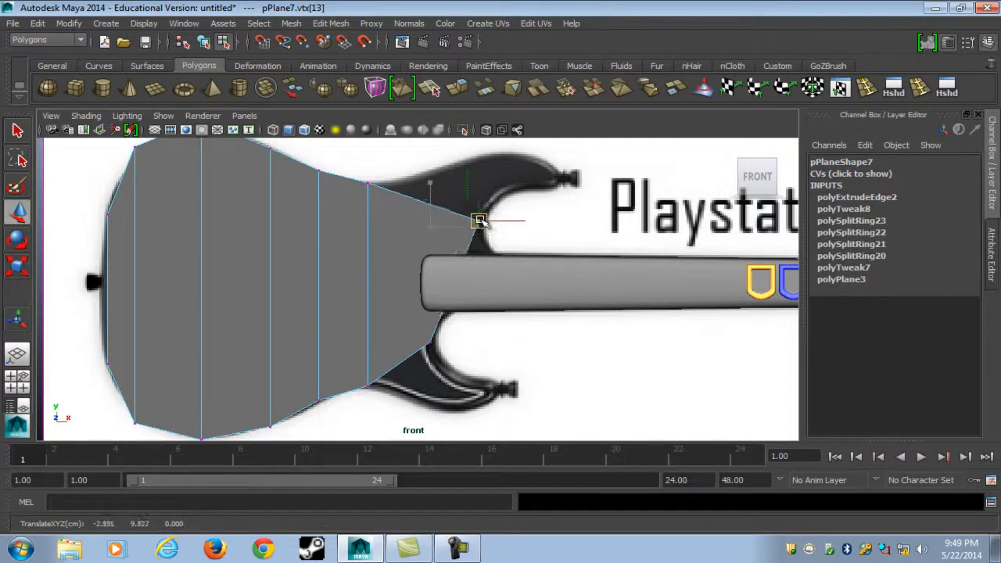
scroll(402, 279, up, 2)
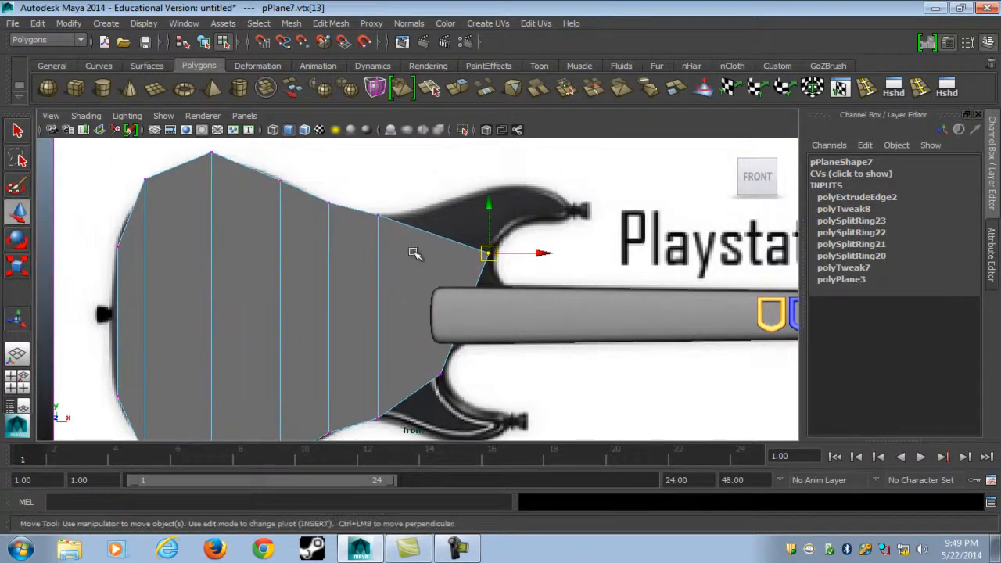
- Extrude the slanted upper edge into the base of the upper horn, rotating and scaling it to the outline
click(432, 211)
drag(414, 264, 414, 265)
click(457, 89)
alt+middle_drag(478, 278, 450, 308)
key(w)
drag(407, 263, 431, 240)
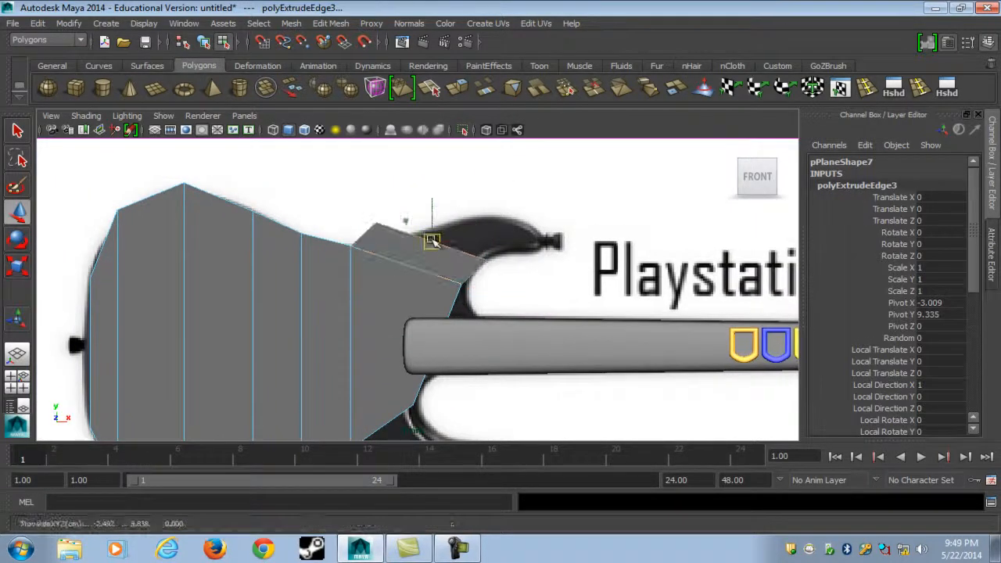
key(e)
middle_drag(606, 207, 572, 239)
key(w)
key(r)
key(w)
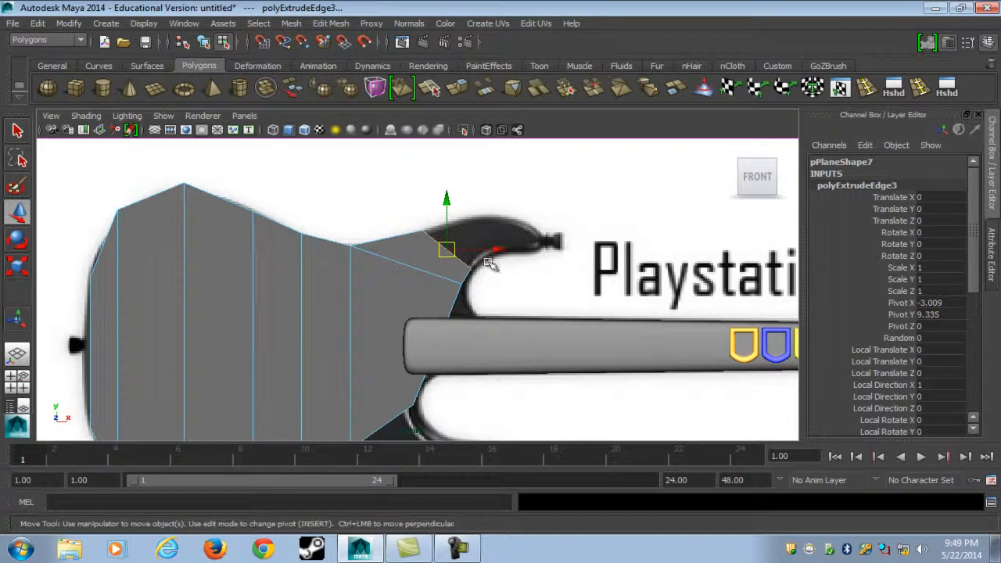
- Extrude a second upper horn segment from the end edge and rotate and scale it along the horn's curve
key(g)
key(w)
drag(449, 251, 473, 233)
key(r)
key(e)
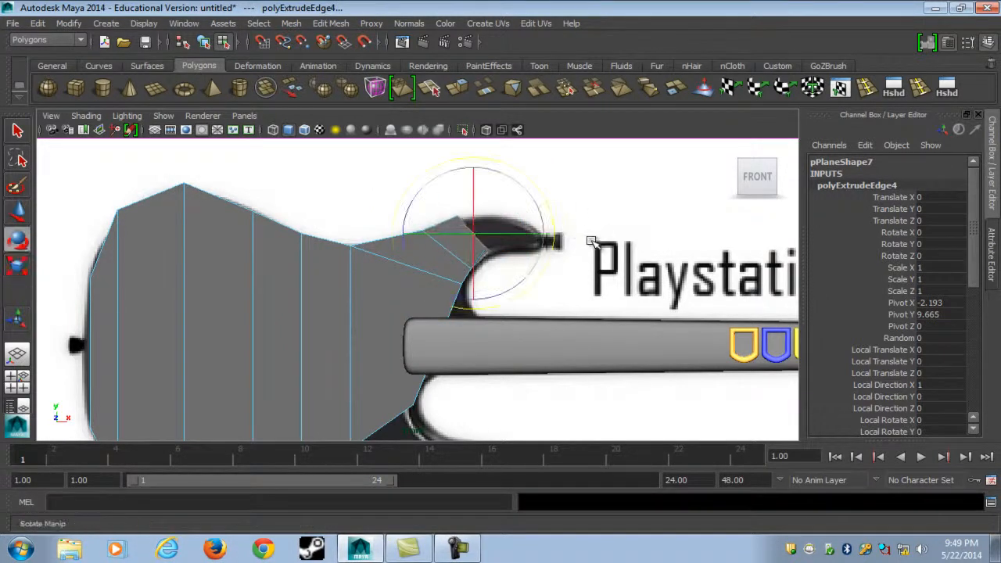
key(w)
key(e)
key(w)
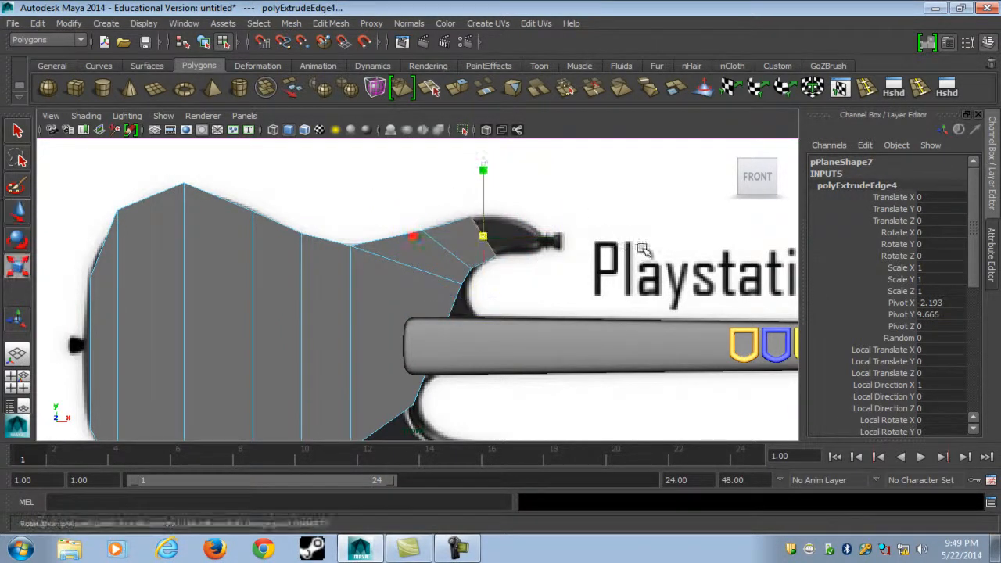
key(r)
- Extrude a third upper horn segment to the right and narrow and rotate its end edge to the outline
key(ctrl+e)
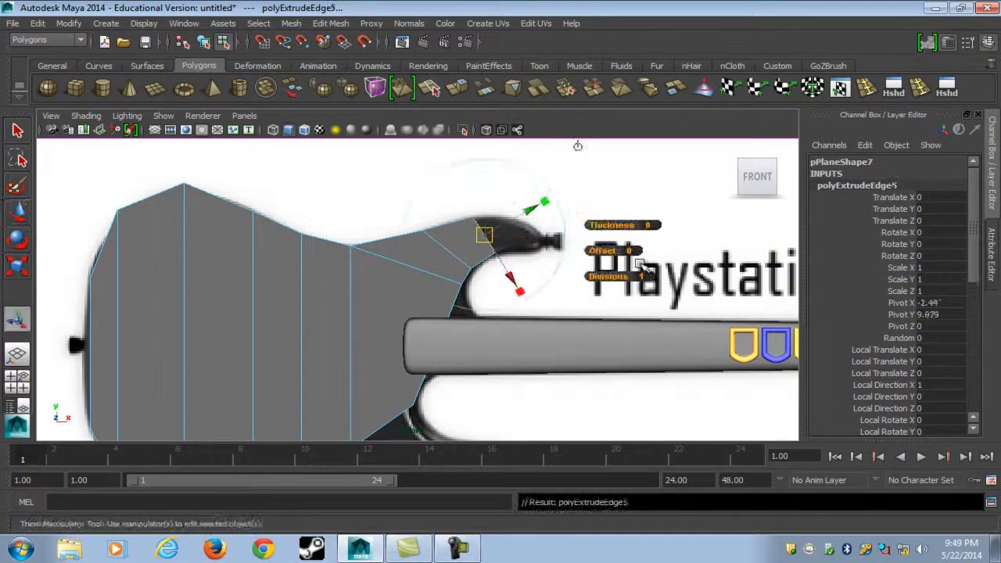
key(r)
key(e)
key(w)
middle_drag(633, 271, 667, 267)
key(r)
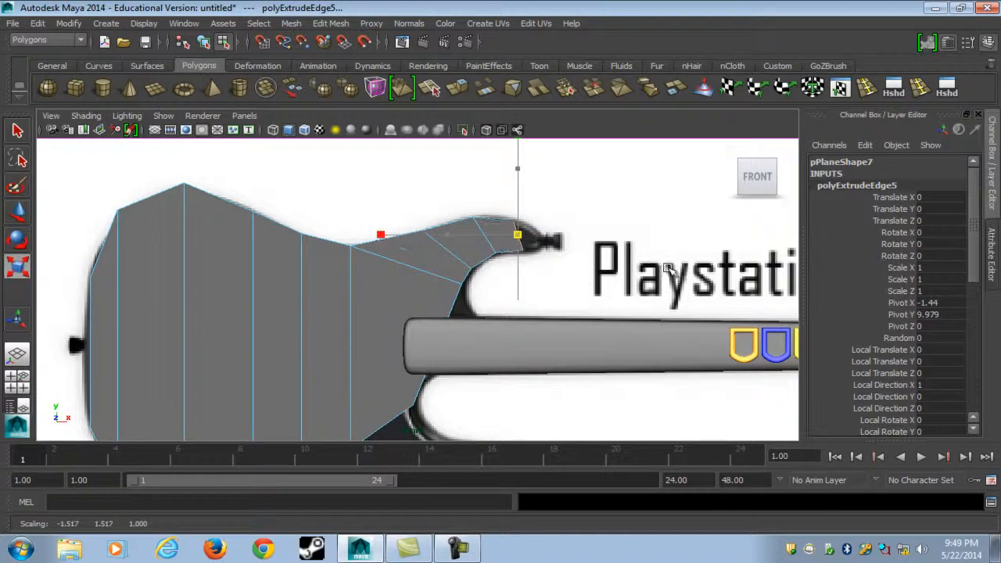
key(e)
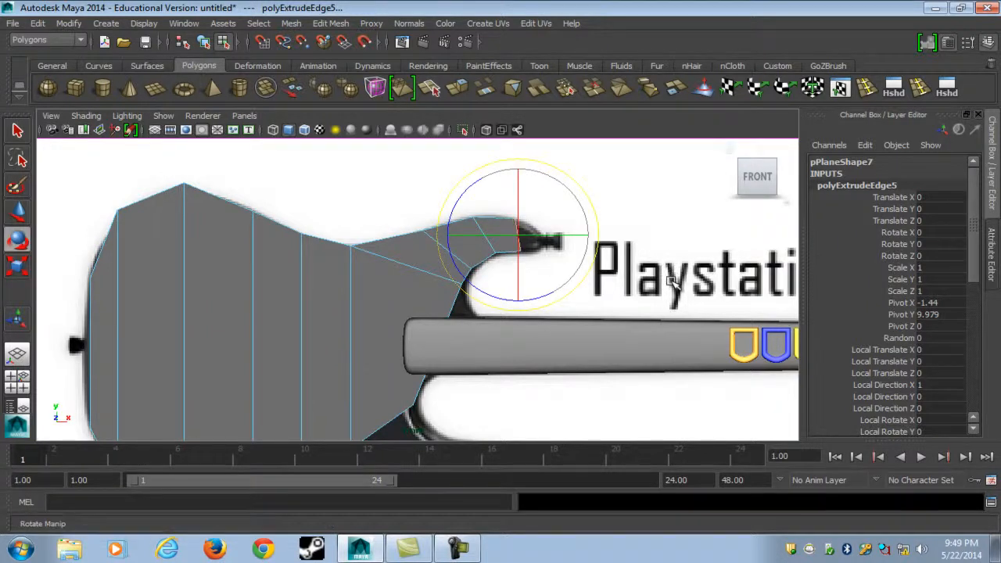
- Extrude the final upper horn segment up to the strap peg and taper its end edge
key(ctrl+e)
key(w)
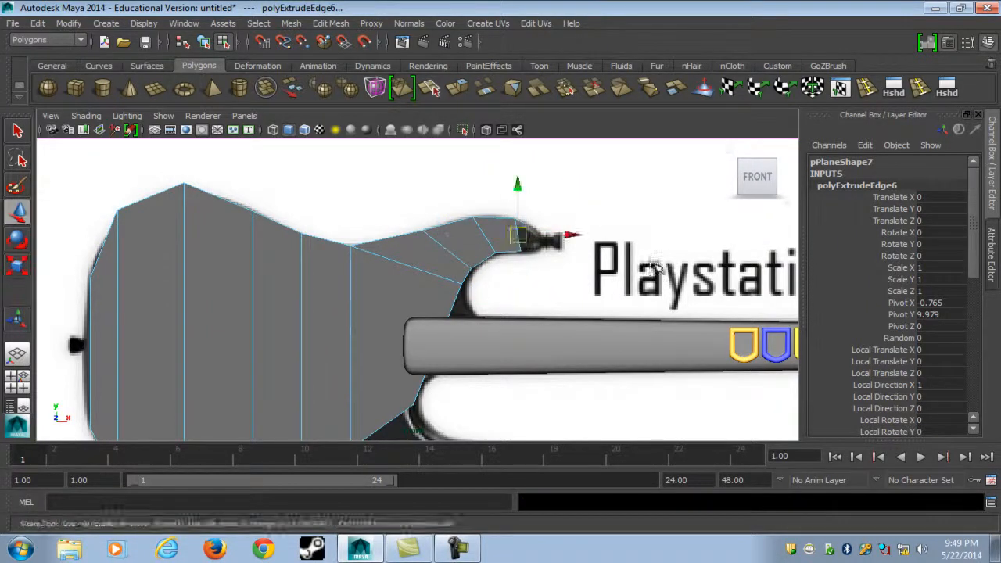
key(e)
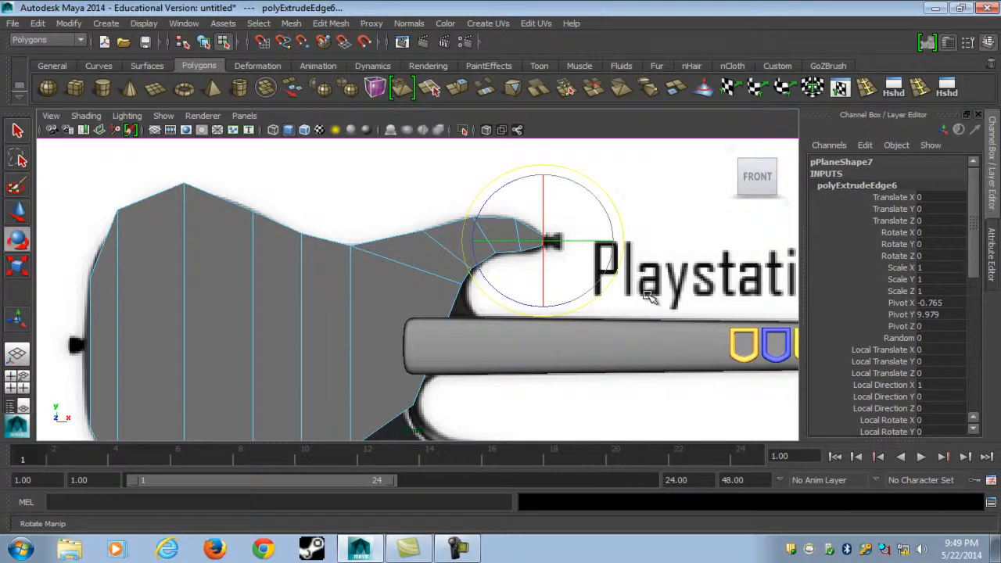
key(w)
key(r)
key(w)
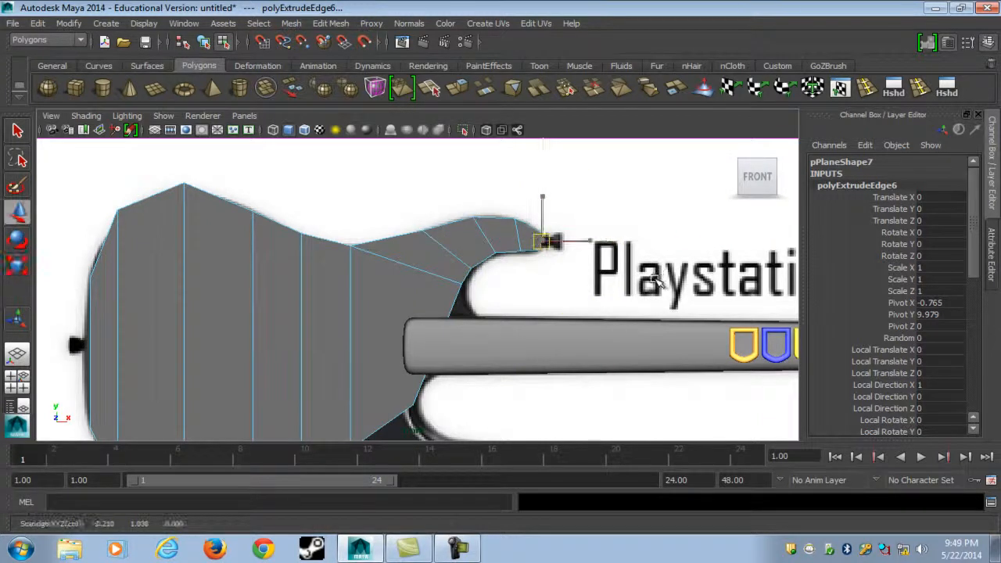
- Extrude the slanted lower right edge into the base of the lower horn and rotate it to the outline
alt+middle_drag(539, 324, 569, 229)
mouse_move(516, 305)
alt+middle_down()
mouse_move(538, 266)
mouse_move(517, 293)
mouse_move(534, 287)
alt+middle_up()
key(1)
click(458, 283)
key(ctrl+e)
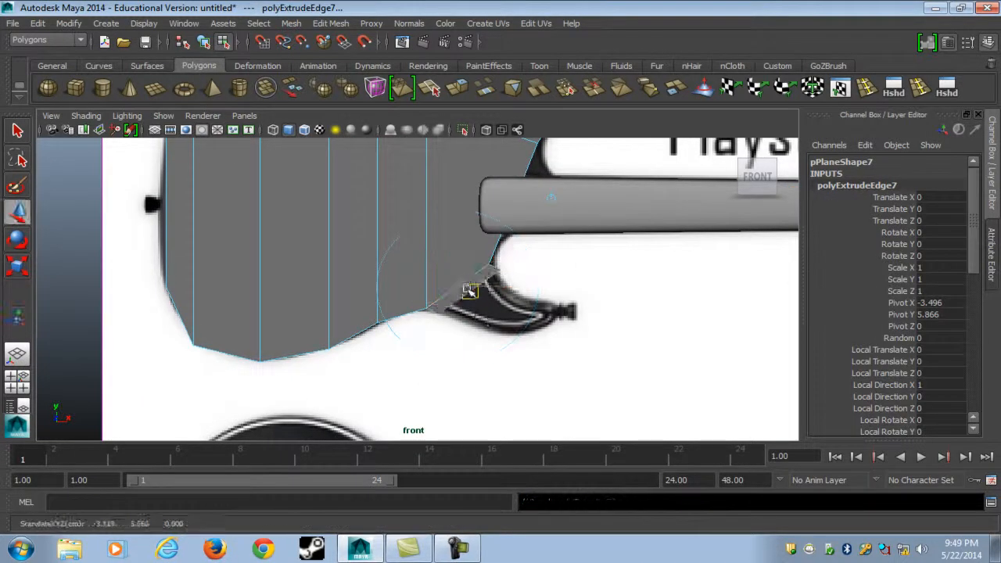
key(w)
key(e)
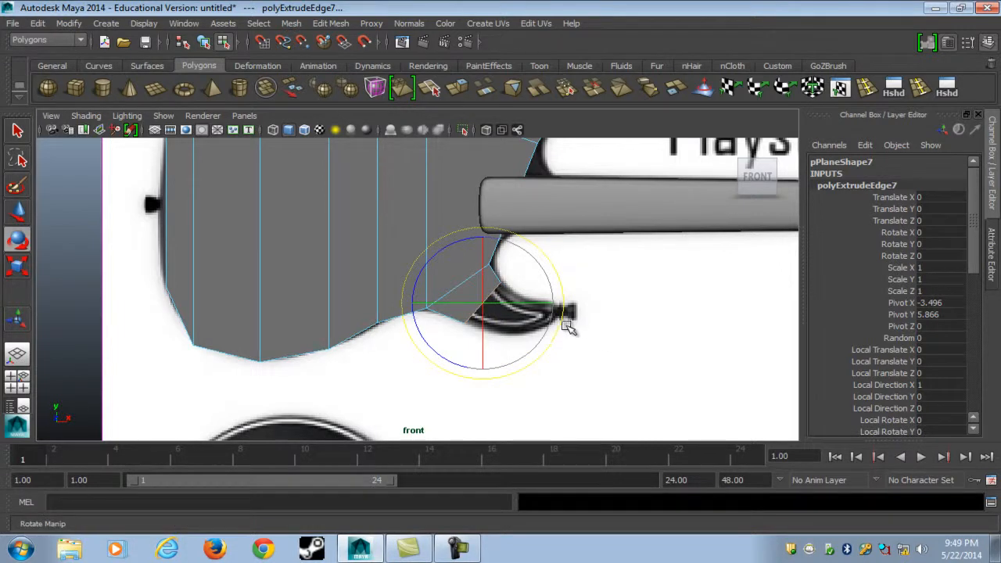
- Extrude a second lower horn segment and rotate, scale and position its end edge along the horn's curve
key(g)
key(w)
drag(486, 306, 519, 316)
key(e)
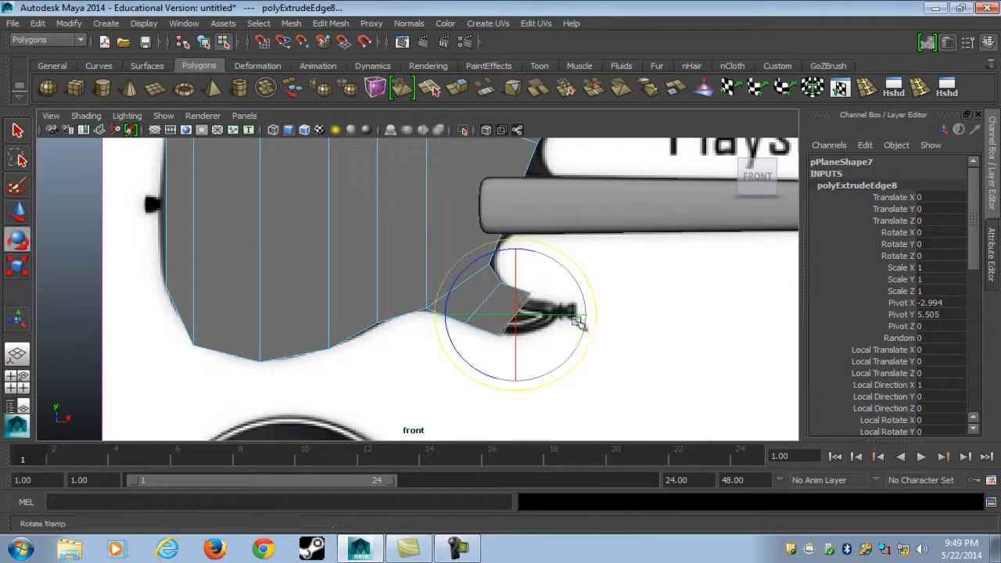
key(r)
middle_drag(564, 312, 565, 325)
key(w)
- Extrude a third lower horn segment and rotate, move and scale its end edge to follow the reference curve
key(g)
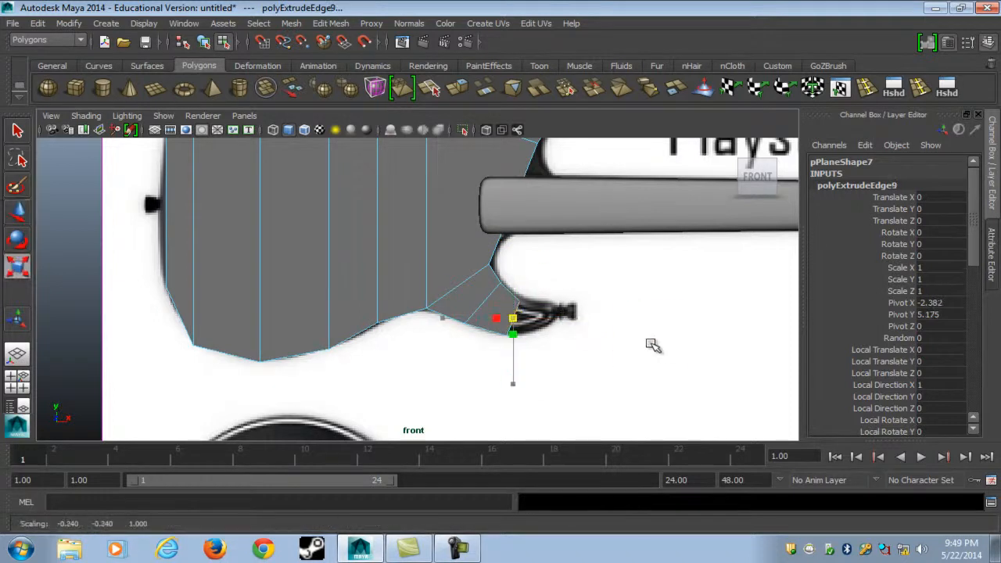
key(e)
key(w)
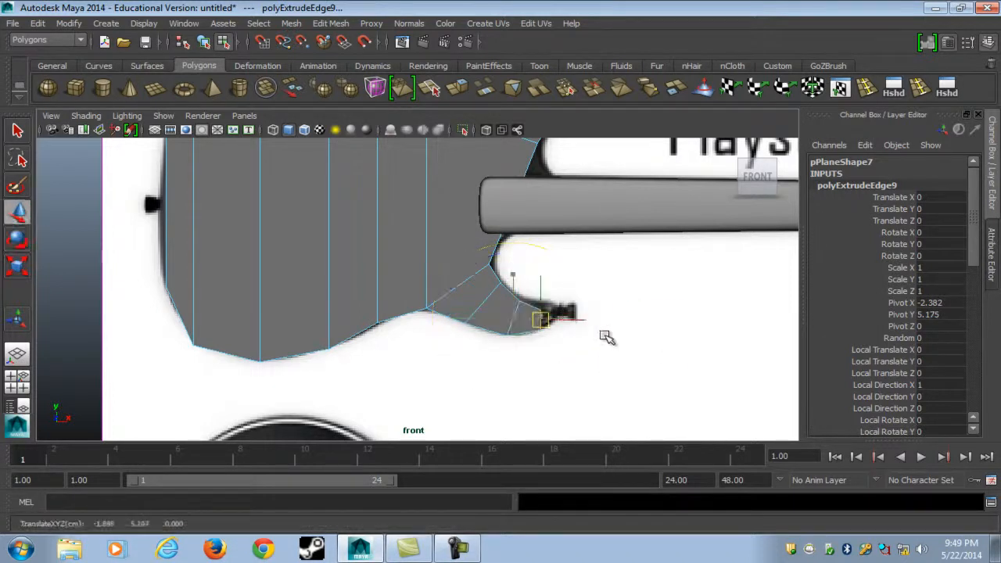
key(r)
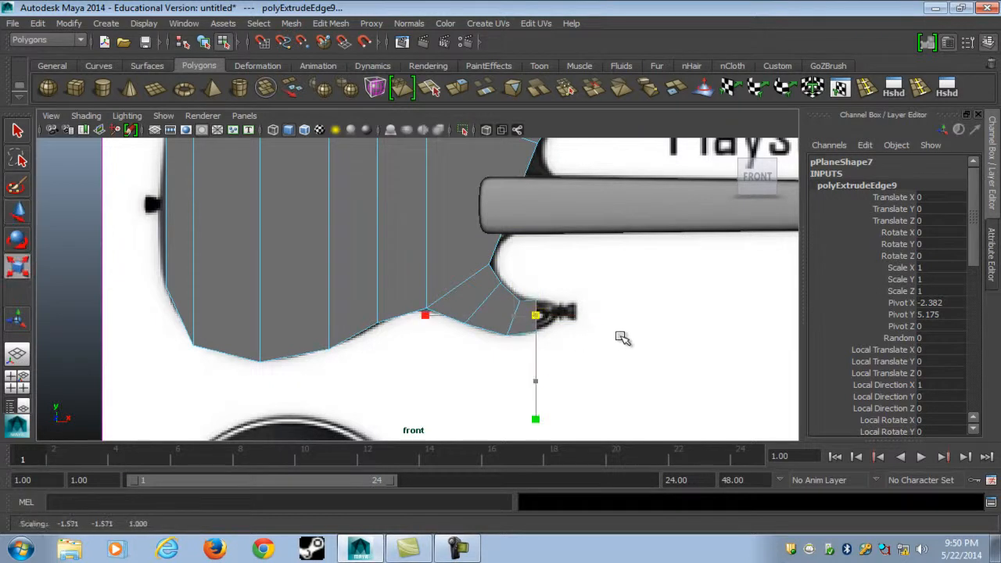
- Extrude the final lower horn segment up to the strap peg and taper its end edge
key(ctrl+e)
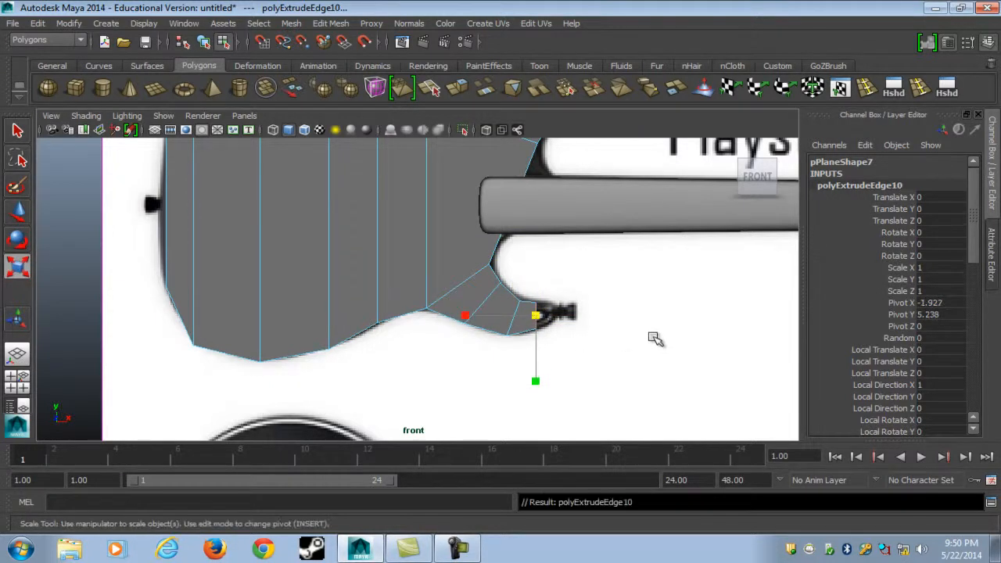
key(w)
key(e)
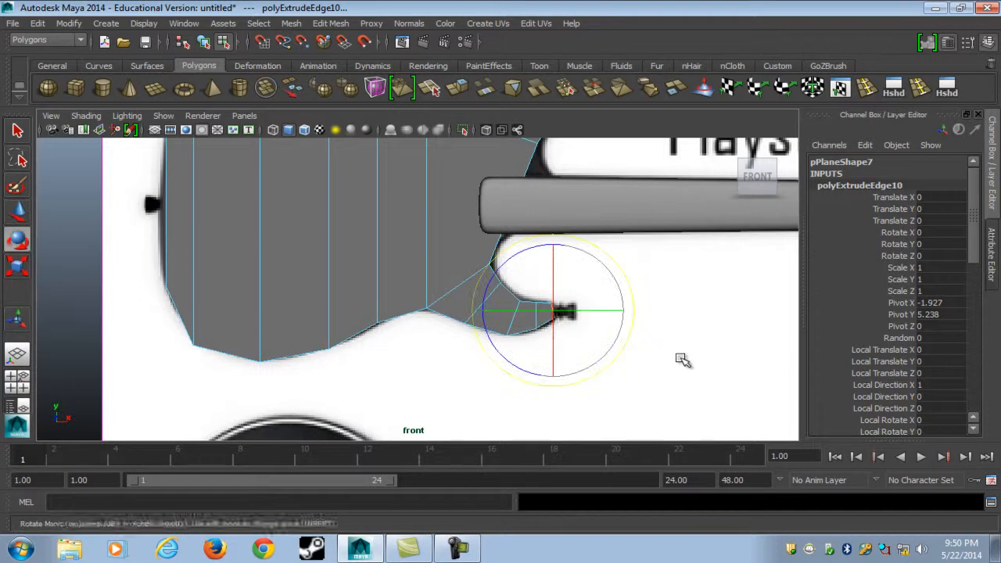
key(r)
- Preview the body smoothed and nudge the lower horn's tip to match the reference outline
key(3)
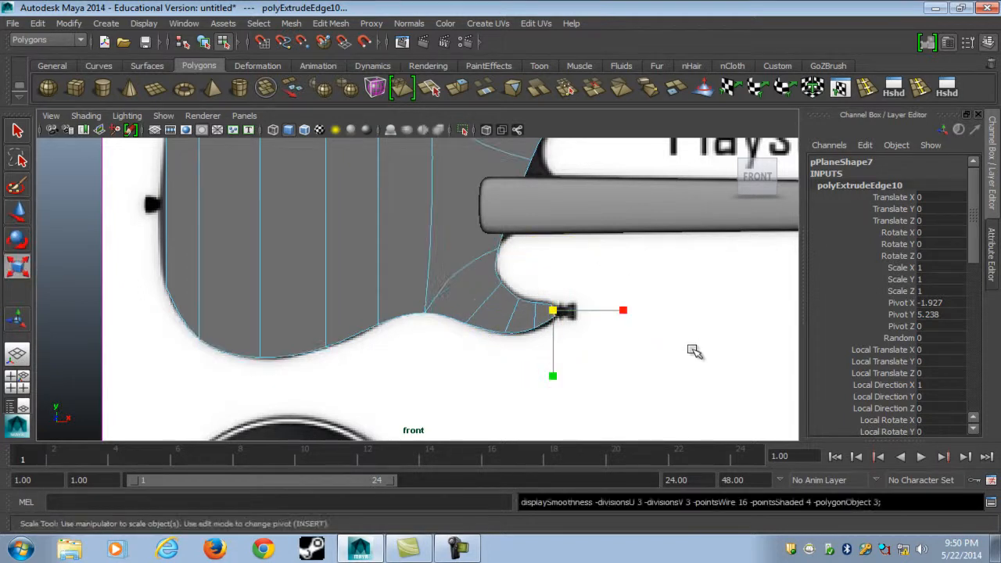
scroll(641, 357, up, 4)
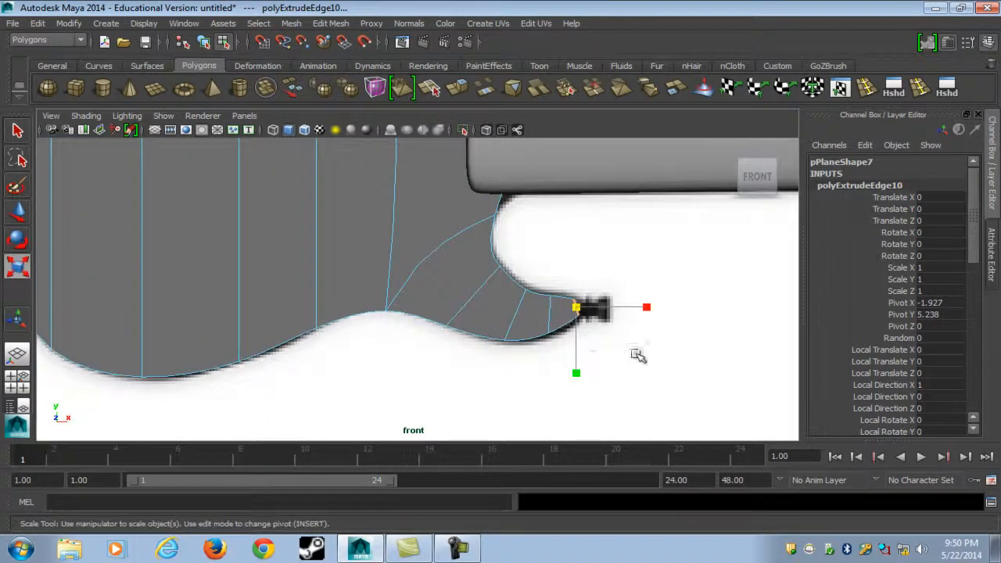
key(w)
alt+middle_drag(603, 346, 508, 301)
click(461, 301)
drag(462, 300, 466, 303)
alt+middle_drag(458, 254, 460, 303)
- Return the body to its unsmoothed display in object mode and hide the guitar neck
scroll(458, 333, down, 3)
scroll(458, 333, up, 1)
key(1)
key(F8)
scroll(302, 254, down, 3)
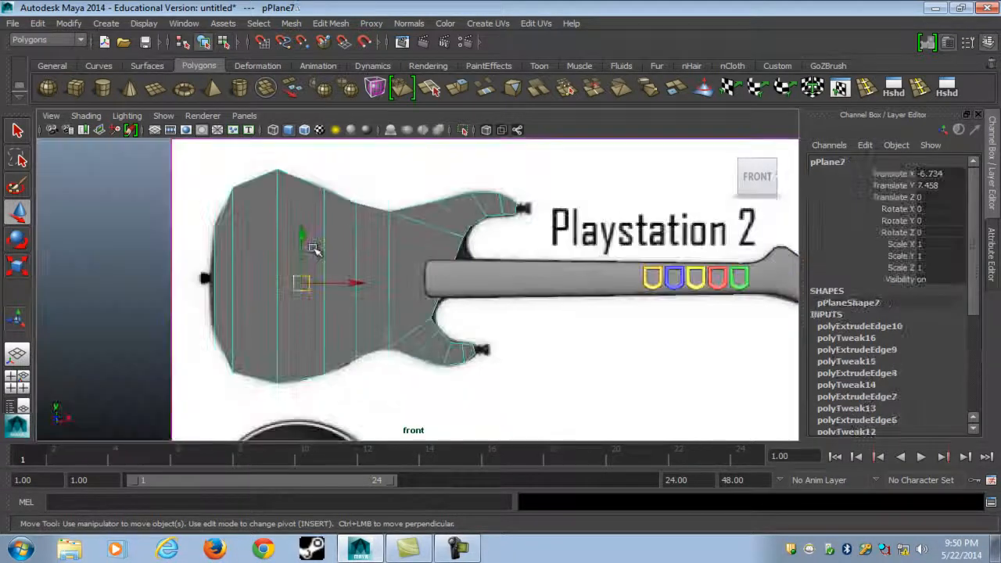
click(501, 281)
key(ctrl+h)
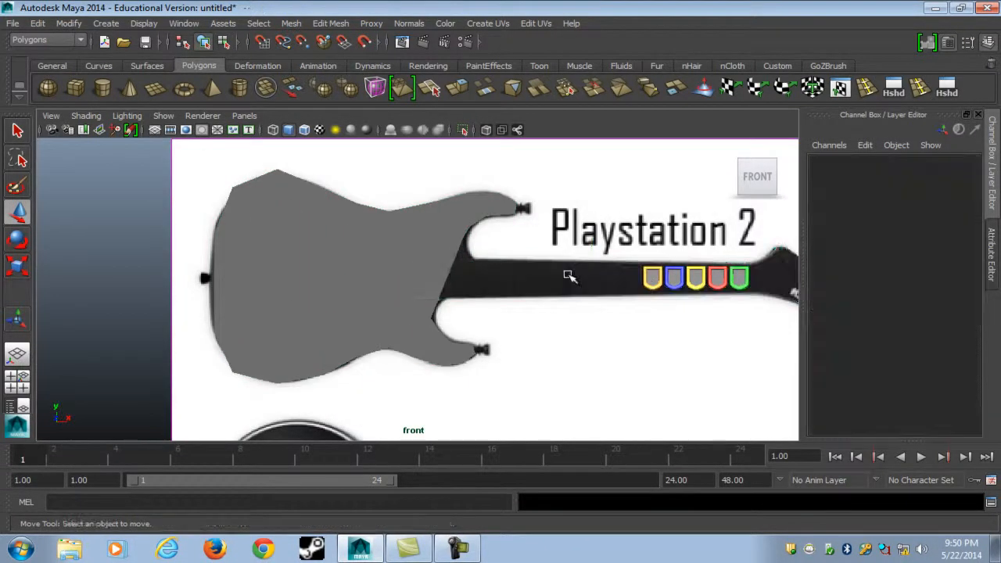
- Select the body and display it in wireframe over the guitar reference image
scroll(404, 288, up, 2)
click(404, 288)
scroll(409, 279, up, 2)
key(6)
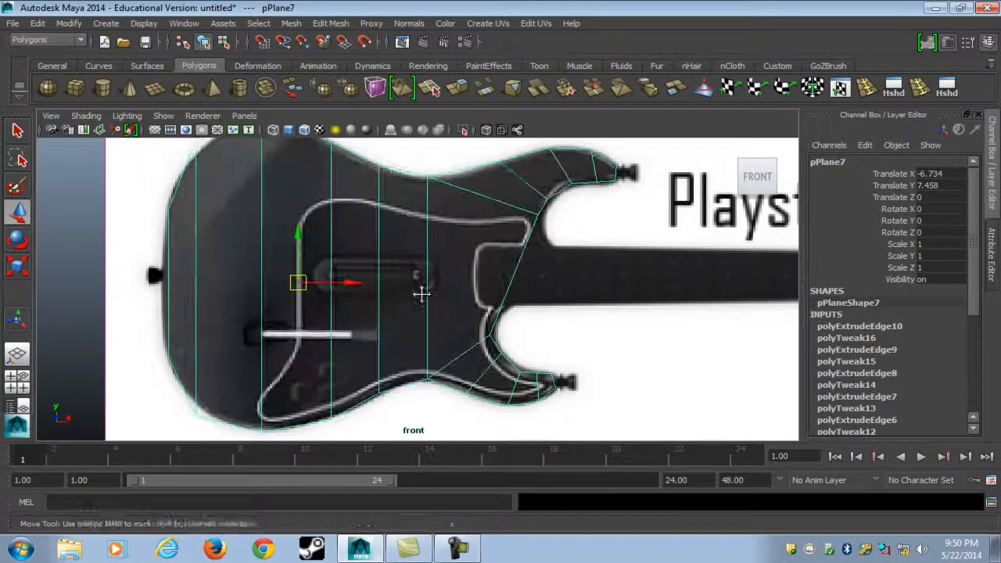
scroll(468, 294, up, 2)
alt+middle_drag(458, 290, 451, 292)
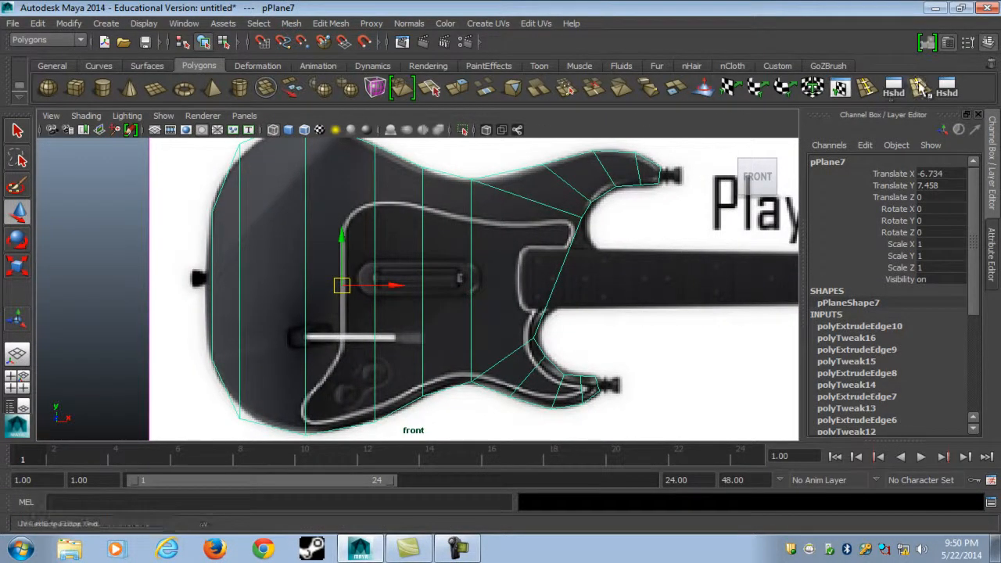
- Insert two lengthwise edge loops across the body, one to the neck's upper edge and one to its lower edge
click(868, 89)
drag(217, 248, 215, 252)
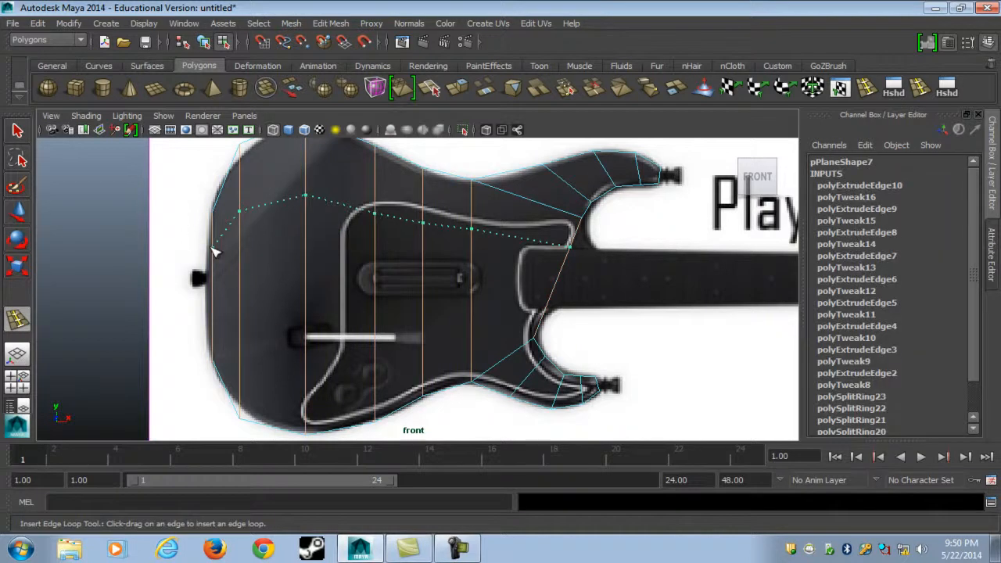
drag(218, 316, 218, 327)
key(1)
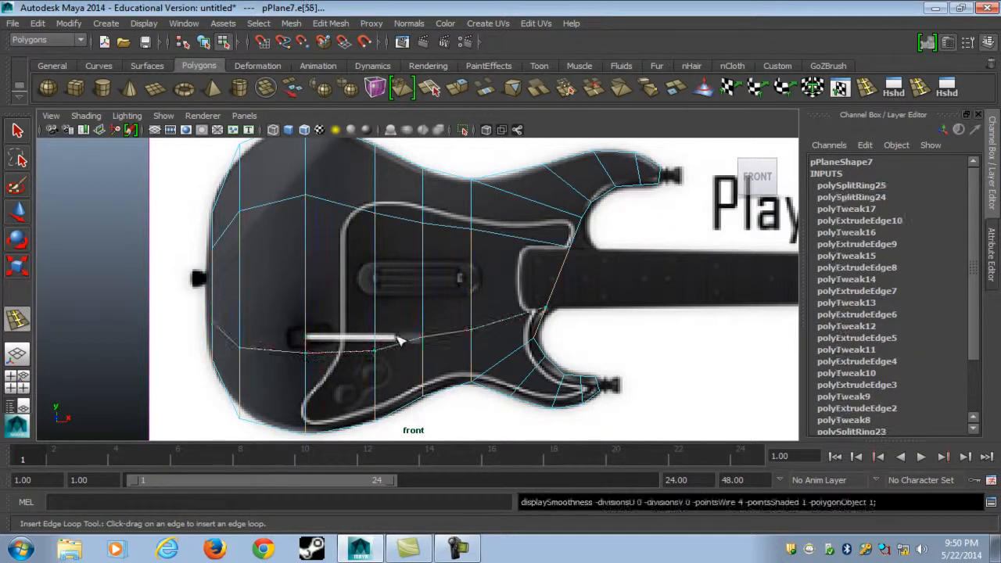
click(546, 311)
key(w)
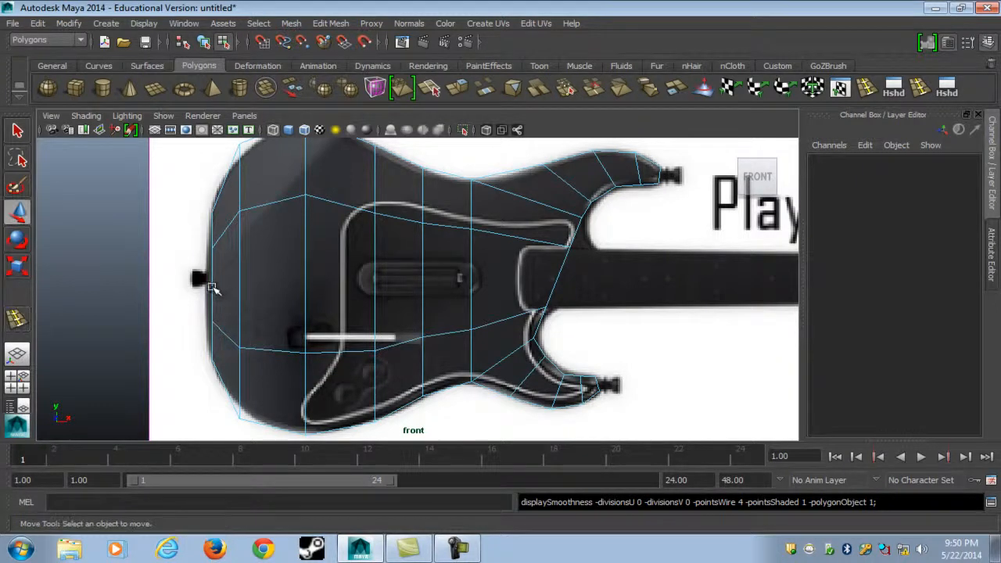
- Move the two middle vertices on the body's rear edge outward to the outline, checking with the smooth preview
drag(160, 251, 226, 334)
drag(177, 237, 228, 335)
key(3)
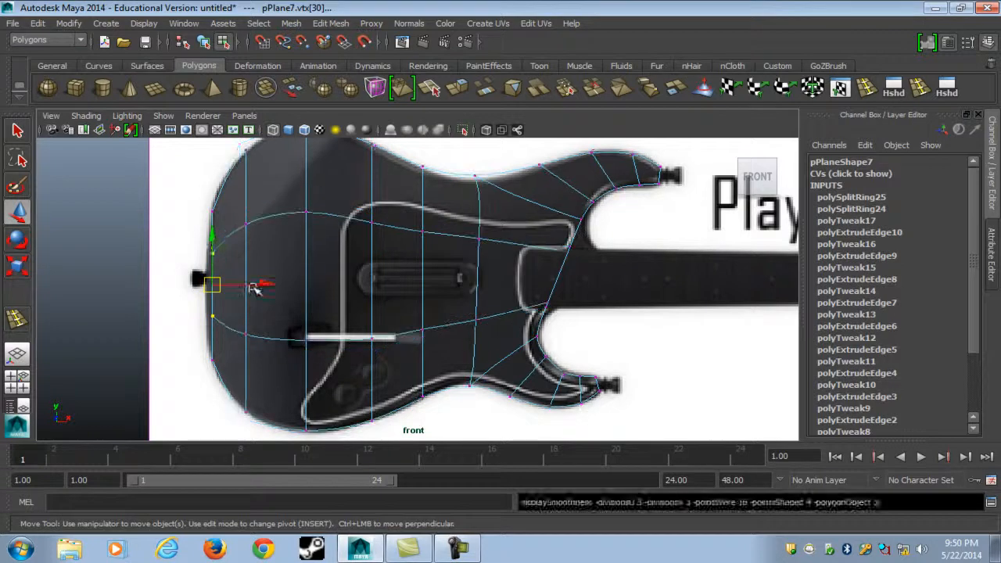
drag(254, 289, 245, 287)
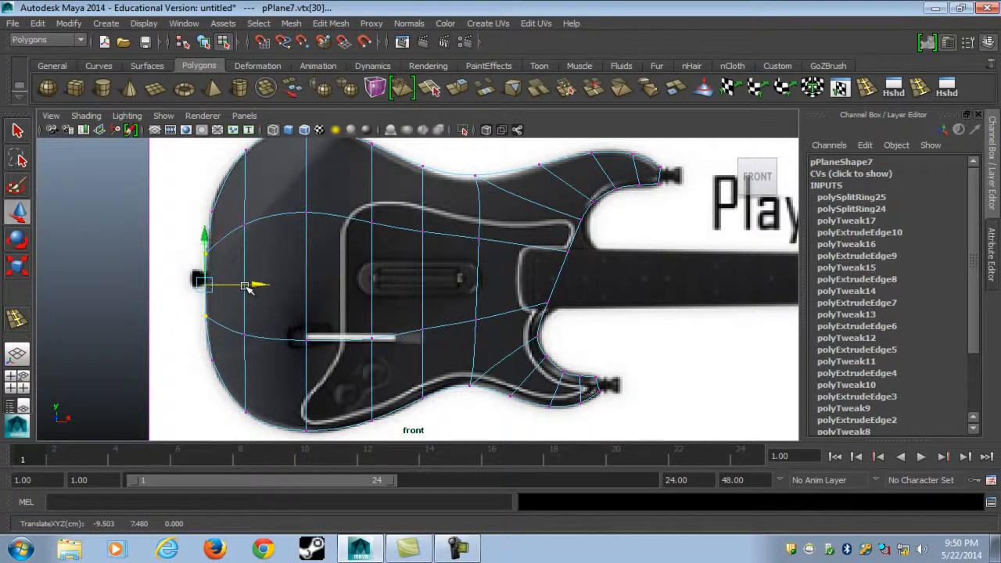
key(5)
key(1)
- Move the upper neck joint vertex out along the neck and lower the adjacent vertex at the upper horn's base
alt+middle_drag(456, 308, 296, 329)
click(408, 267)
key(4)
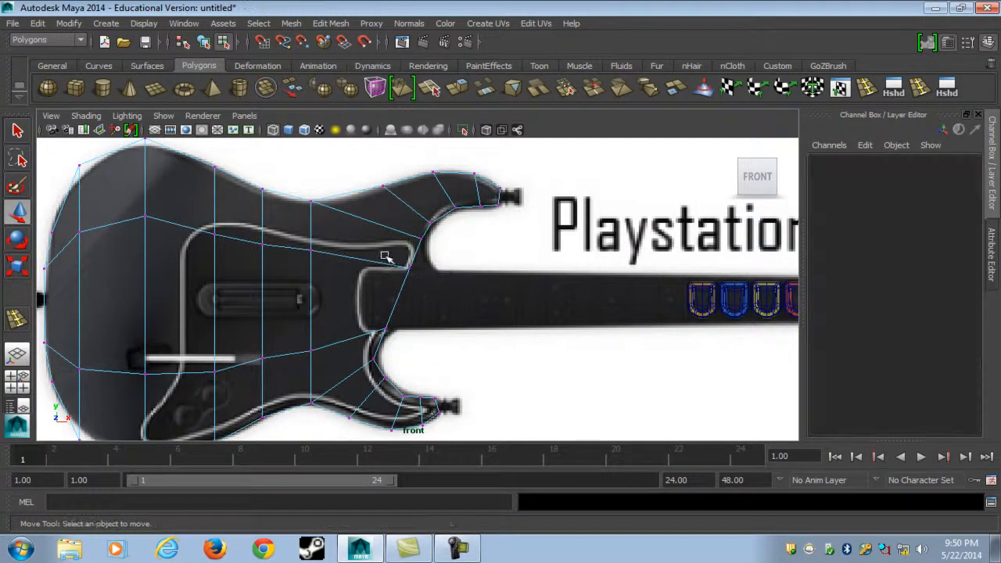
drag(454, 269, 485, 268)
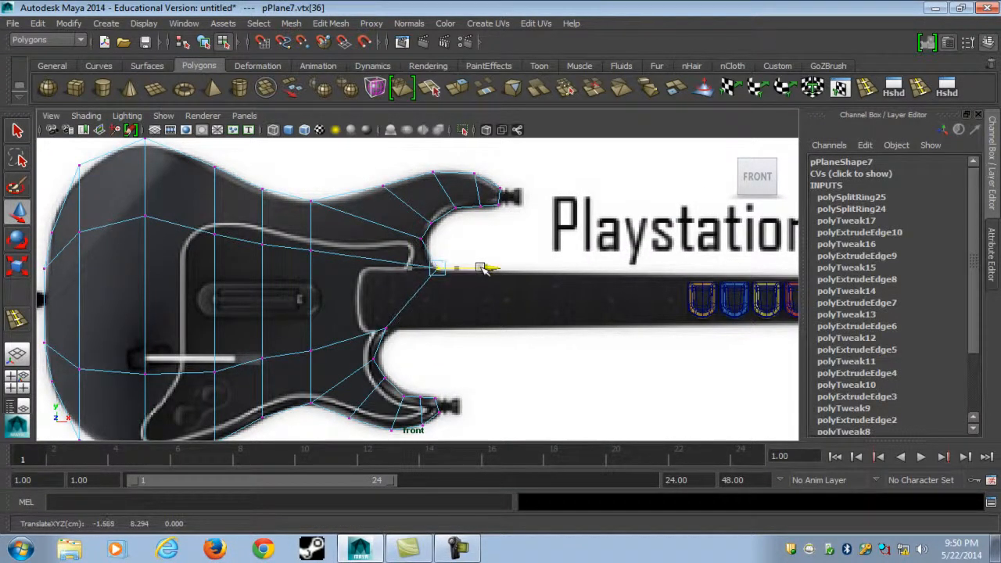
click(421, 239)
drag(421, 239, 419, 251)
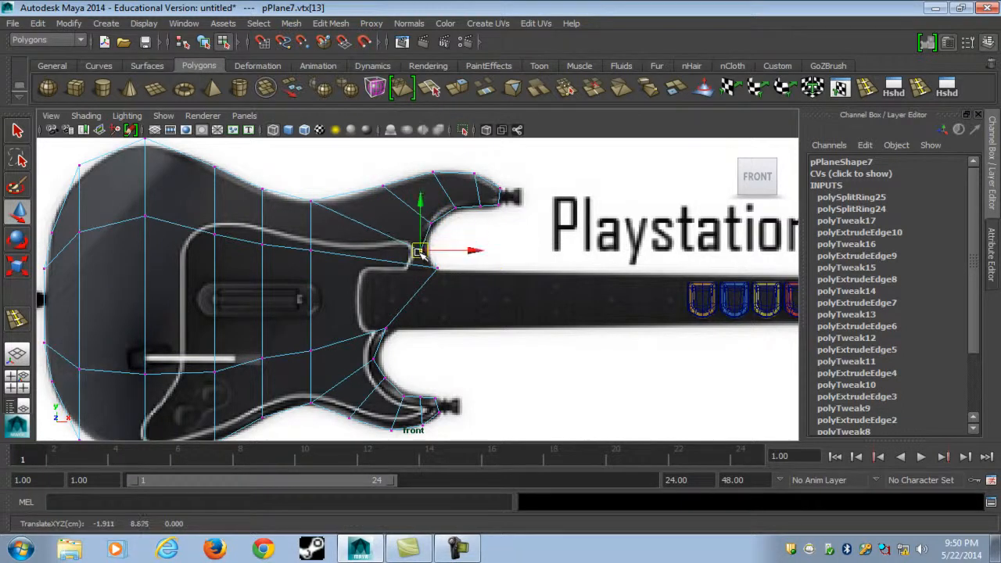
- Refine the vertices along the upper horn's inner curve and shift the upper neck joint vertex farther along the neck
scroll(419, 252, up, 3)
drag(422, 291, 423, 241)
click(435, 203)
drag(435, 204, 432, 212)
key(3)
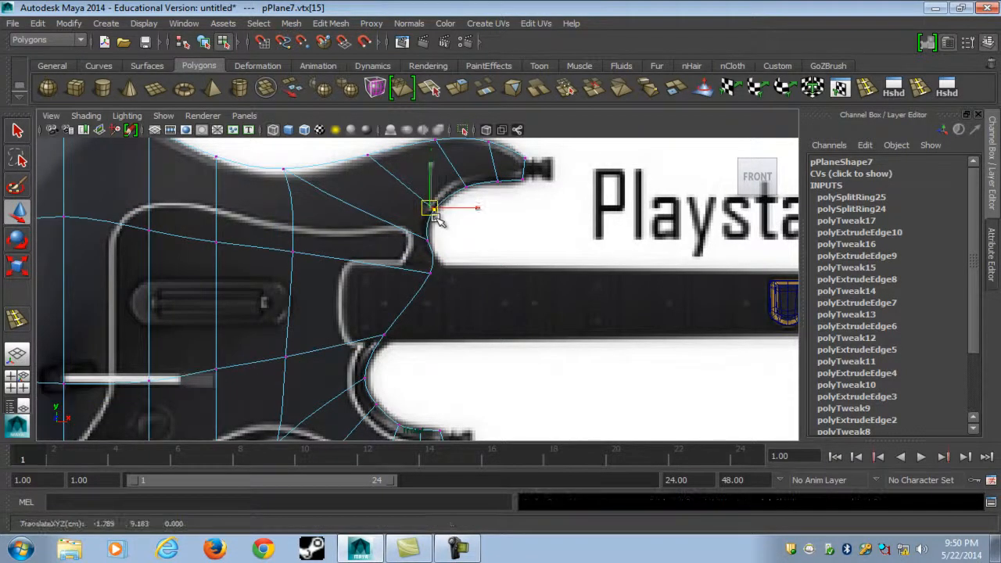
drag(416, 262, 480, 263)
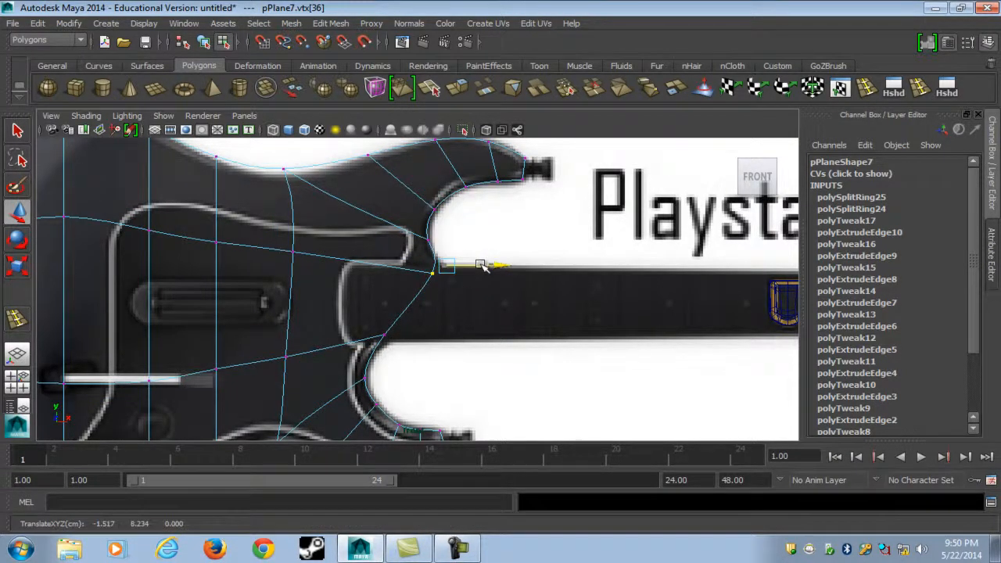
- Adjust the vertices at the lower horn's inner curve and move the lower neck joint vertex to the outline
scroll(478, 306, down, 3)
click(399, 295)
click(410, 322)
key(3)
click(420, 254)
drag(460, 258, 463, 260)
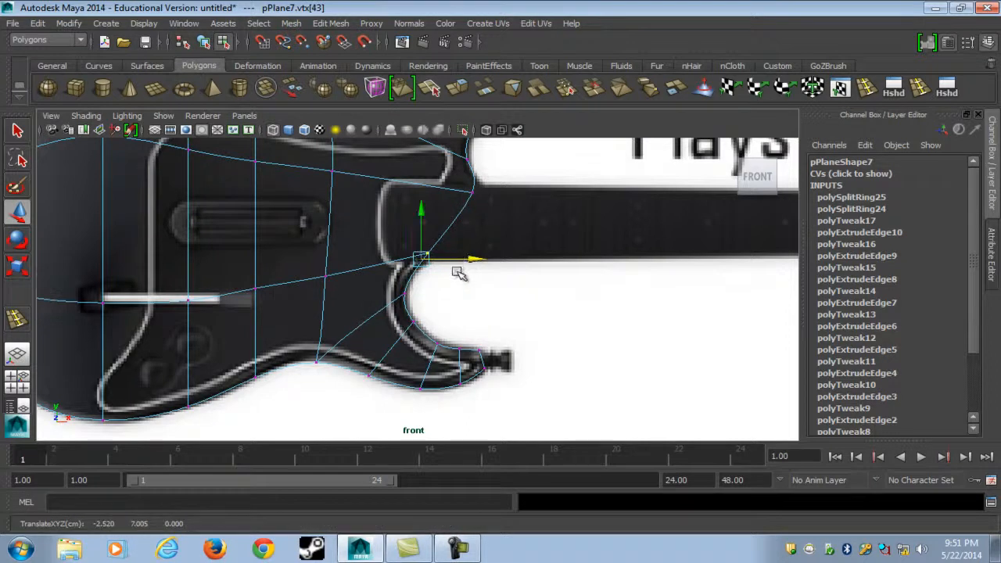
- Restore the body's unsmoothed shaded display and return to object mode
key(1)
scroll(458, 286, down, 4)
alt+middle_drag(458, 290, 477, 310)
scroll(476, 310, up, 2)
key(5)
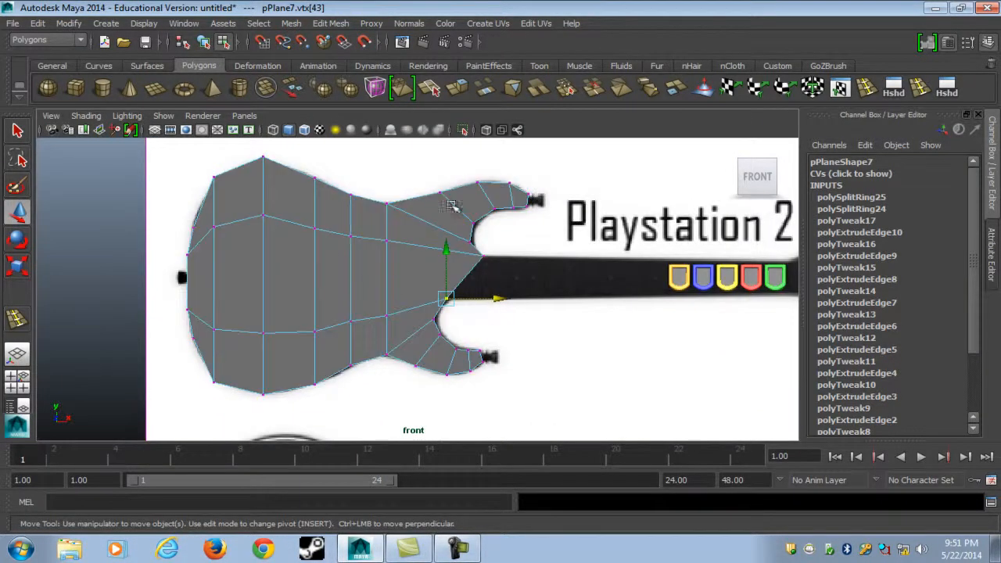
key(F8)
- Extrude the flat body's faces in the perspective view to give the guitar body thickness
key(space)
drag(348, 263, 364, 308)
key(f)
alt+drag(579, 312, 508, 308)
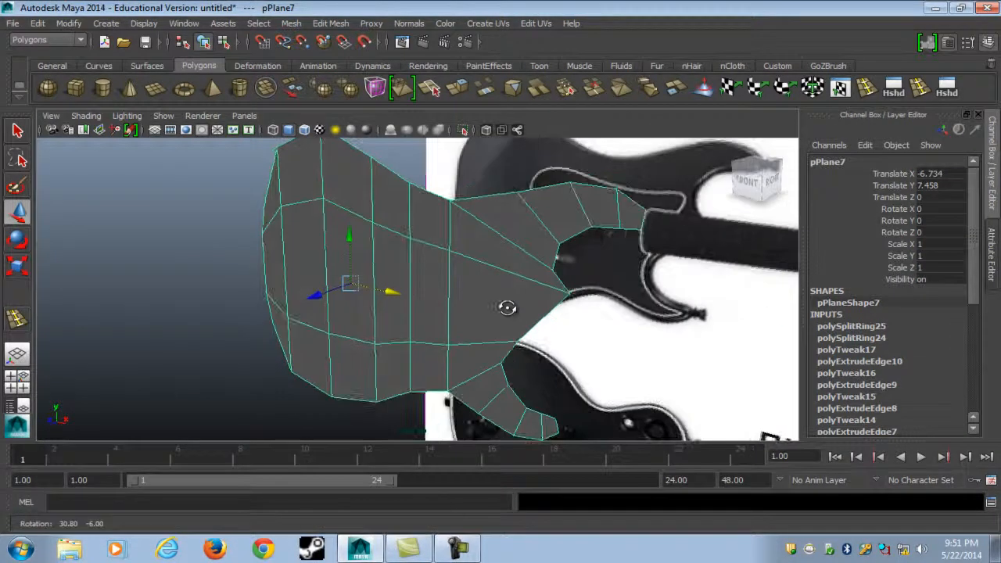
click(458, 92)
alt+drag(478, 255, 438, 275)
drag(399, 239, 407, 290)
key(w)
- Extrude the body's front faces again as an inset with an offset of 0.09
key(ctrl+e)
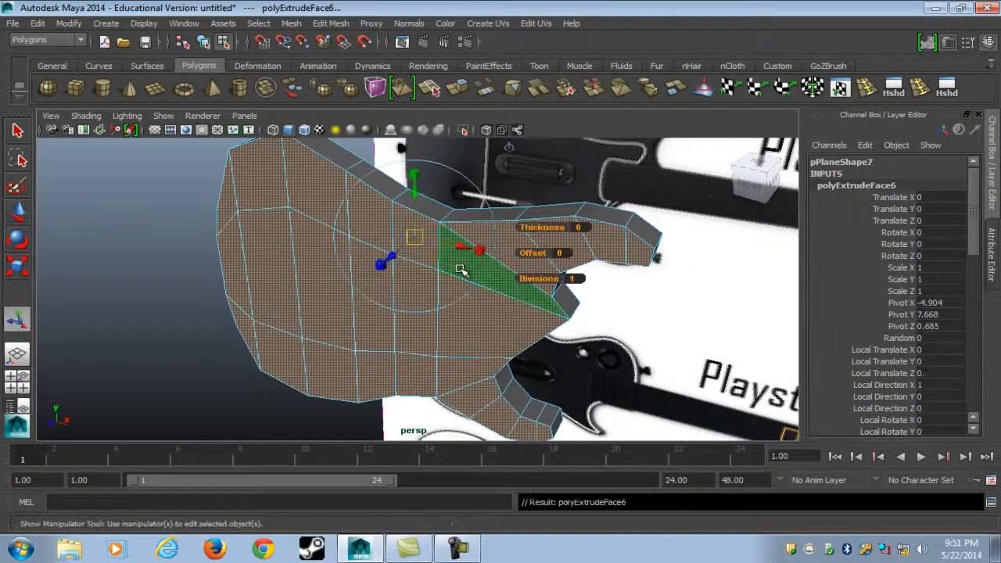
click(565, 253)
text(.05)
key(Return)
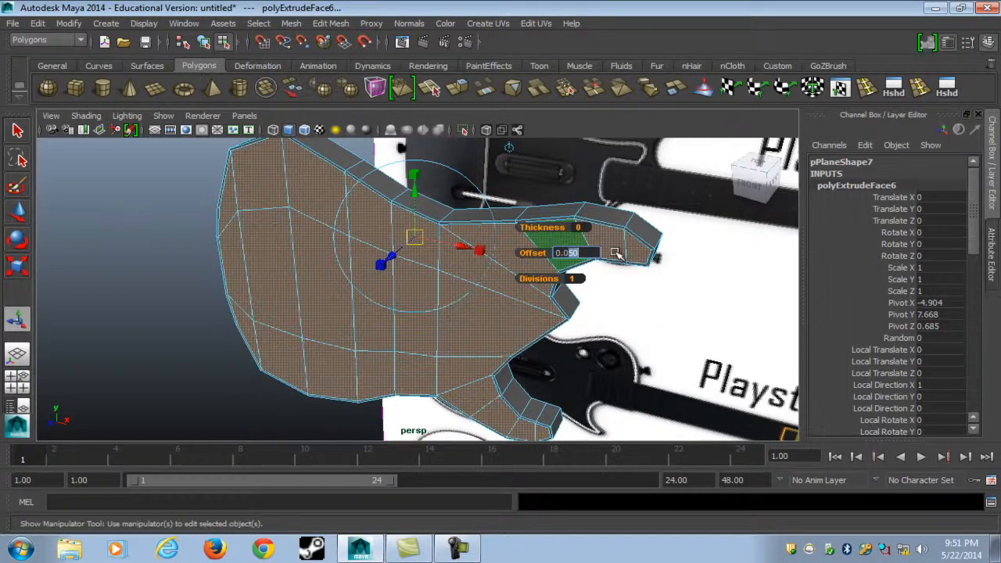
key(Return)
- Inspect the inset border around the body from several angles and compare the smoothed and unsmoothed display
alt+drag(683, 347, 690, 322)
alt+middle_drag(690, 333, 672, 283)
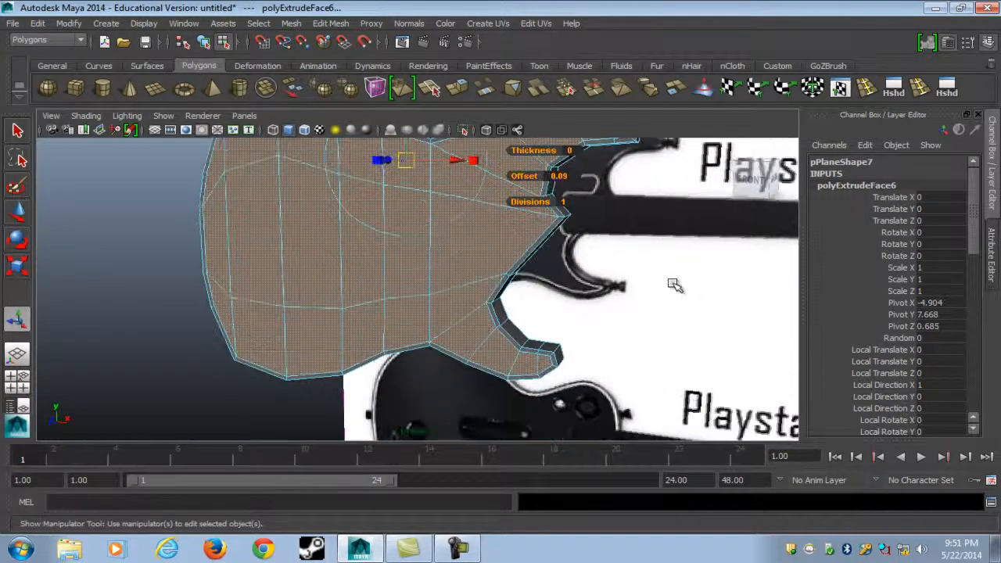
alt+middle_drag(474, 304, 513, 361)
alt+drag(513, 361, 451, 352)
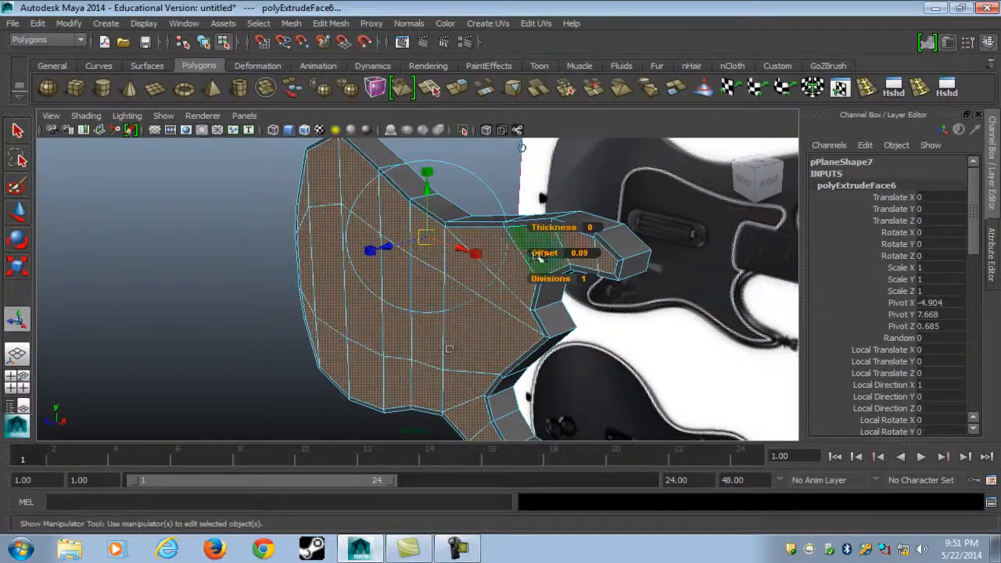
alt+drag(516, 296, 567, 325)
key(w)
key(3)
click(457, 245)
alt+drag(458, 245, 374, 332)
click(373, 333)
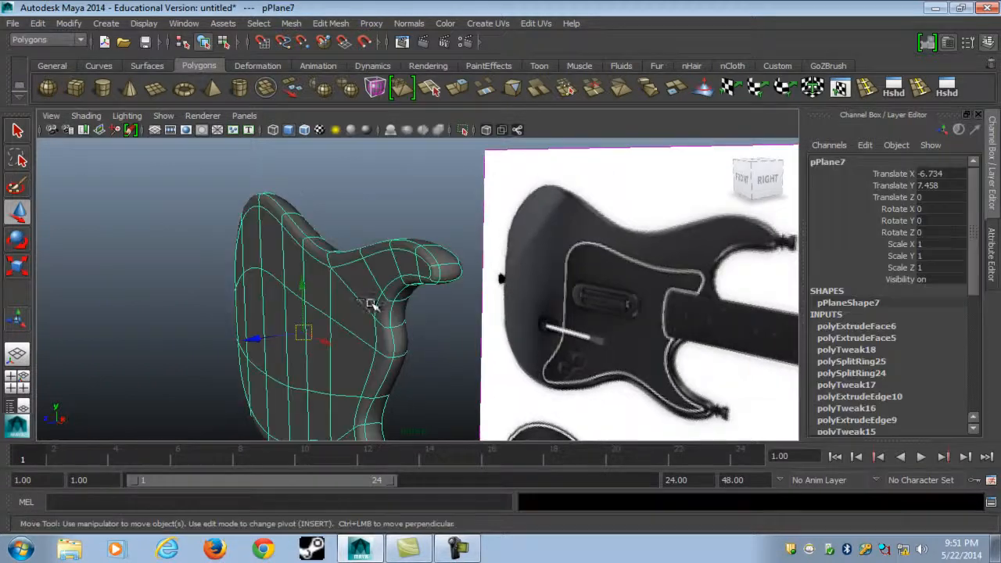
key(1)
key(3)
key(1)
- Insert an edge loop around the body's side wall close to the back edge
alt+drag(473, 314, 423, 329)
click(839, 89)
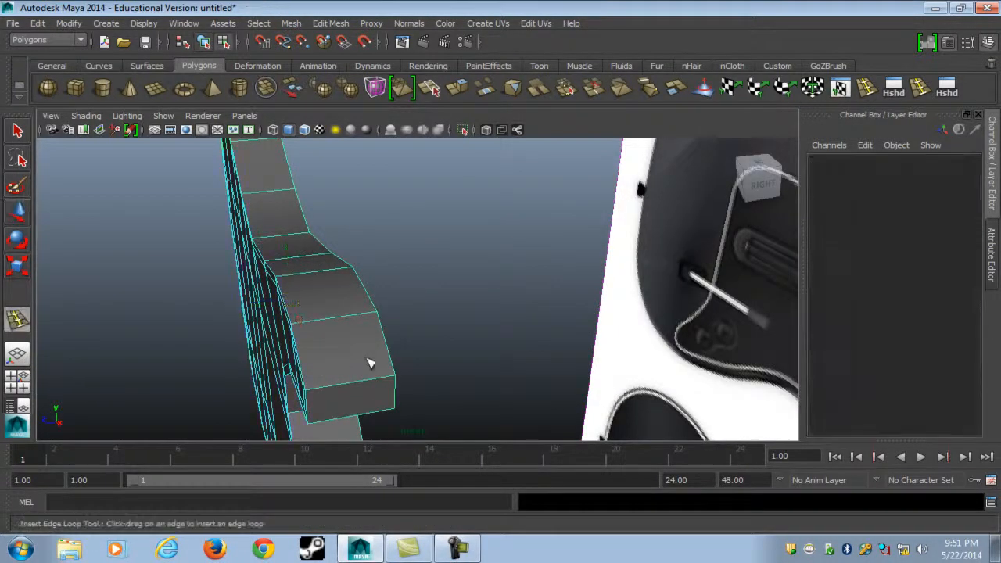
click(361, 319)
drag(371, 316, 367, 316)
key(w)
- Examine the body's edges in the smooth preview from different angles and return to the unsmoothed display
key(3)
key(F8)
click(431, 253)
scroll(426, 274, down, 5)
alt+drag(422, 289, 303, 268)
scroll(456, 294, up, 4)
click(456, 294)
key(1)
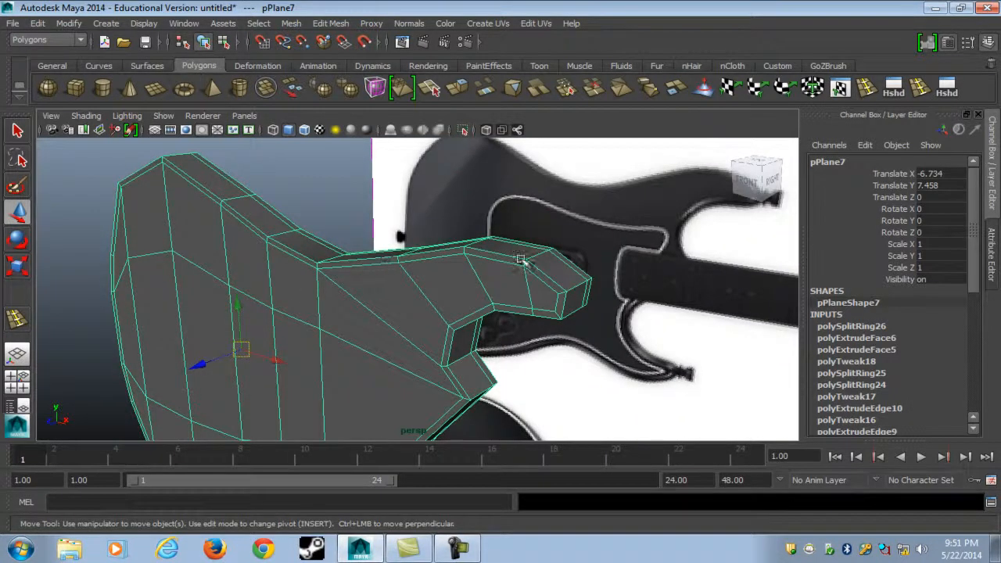
- Insert a second edge loop around the body's side wall toward the front edge
alt+drag(477, 405, 414, 428)
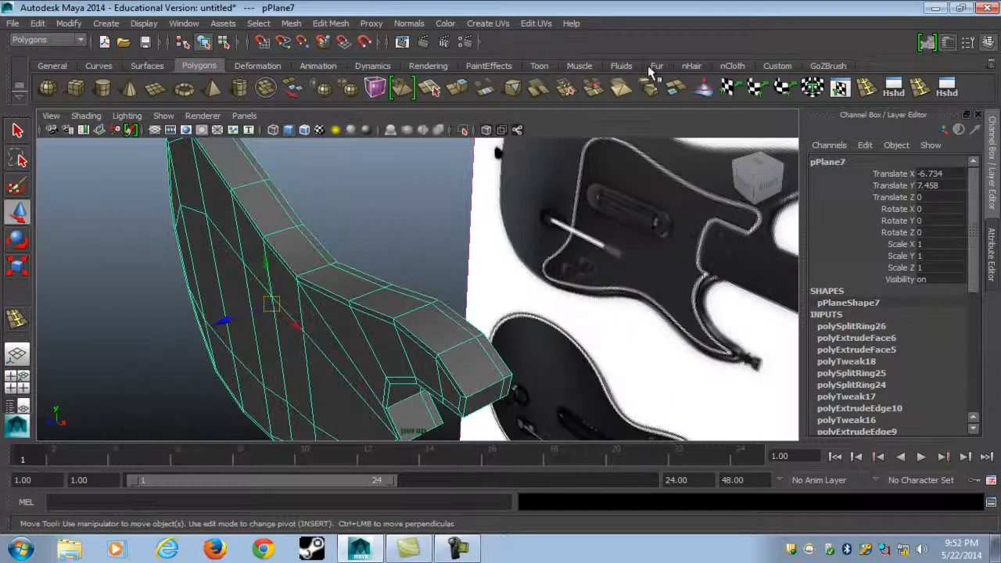
click(866, 89)
drag(402, 319, 402, 318)
key(w)
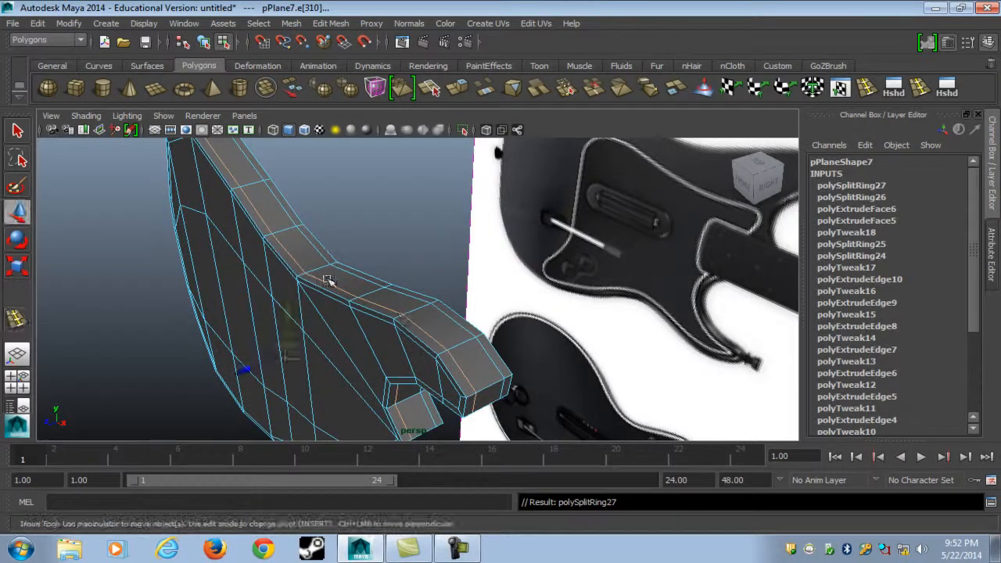
- Select the ring of border faces around the body's front and assign the white blinn6 material to it
key(F8)
key(F10)
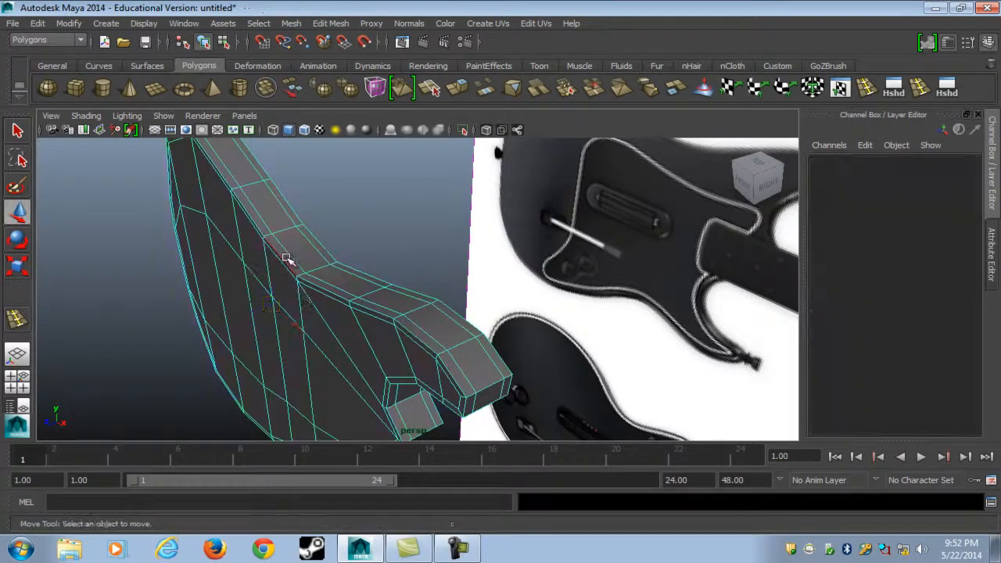
click(283, 258)
alt+drag(332, 331, 365, 236)
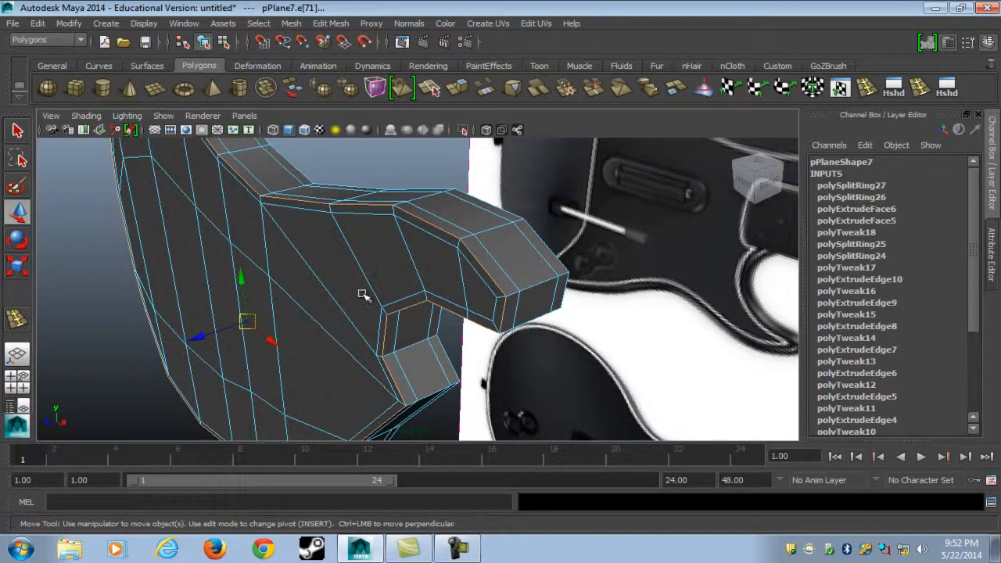
key(ctrl+F11)
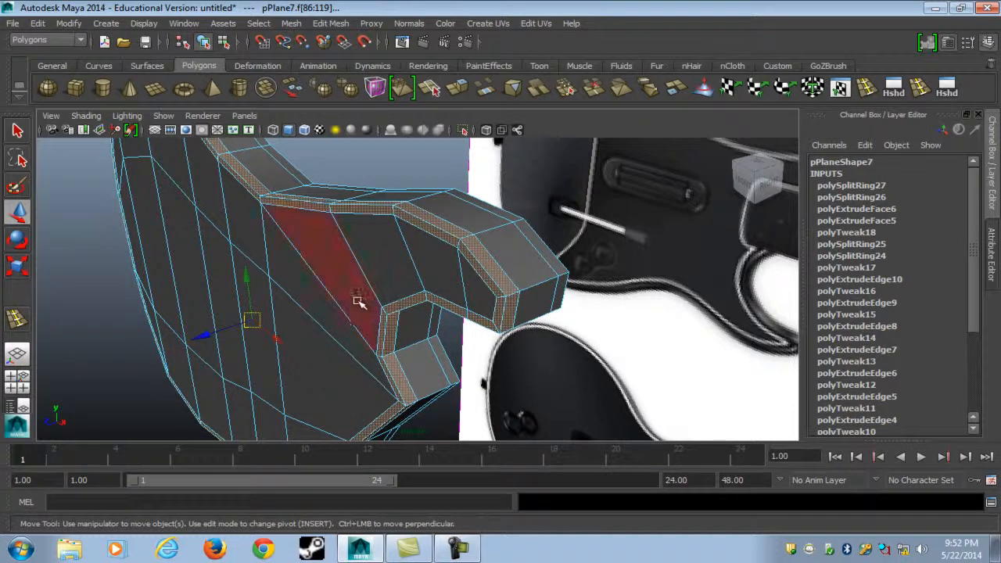
click(946, 87)
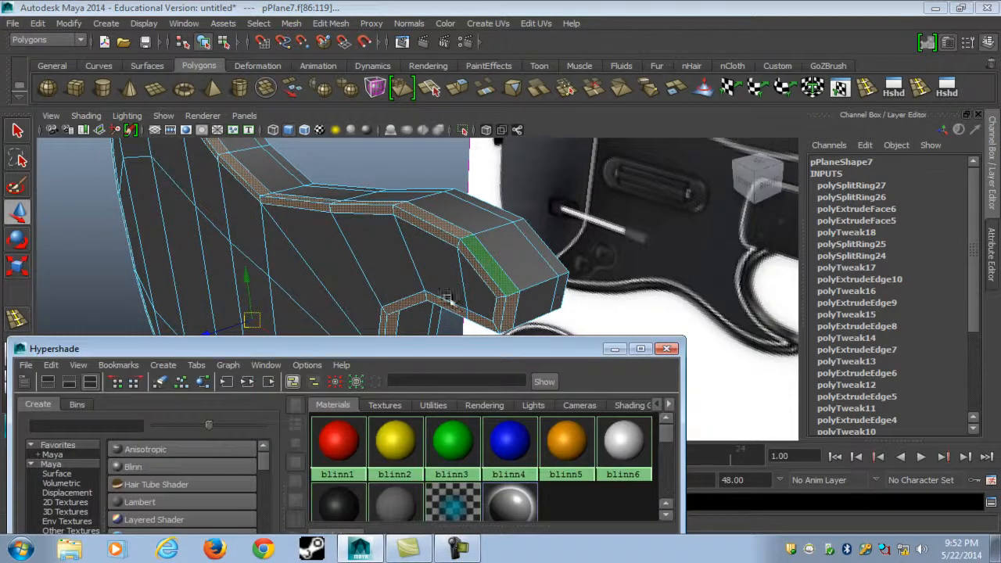
right_drag(614, 440, 608, 346)
- Inspect the white border around the body in the smooth preview and return to the unsmoothed display
right_drag(347, 247, 416, 199)
click(367, 230)
key(3)
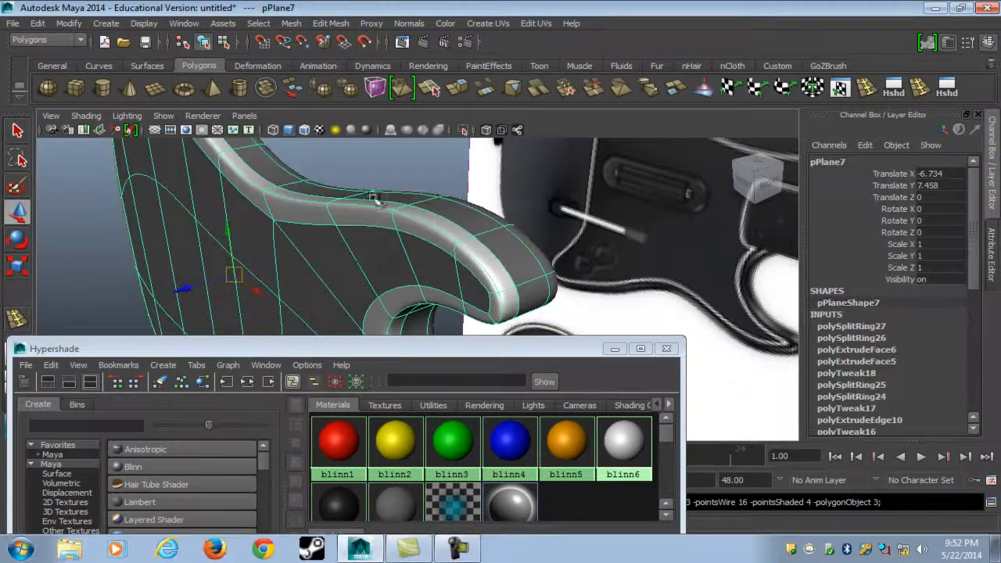
click(408, 196)
scroll(407, 223, down, 1)
scroll(411, 227, down, 5)
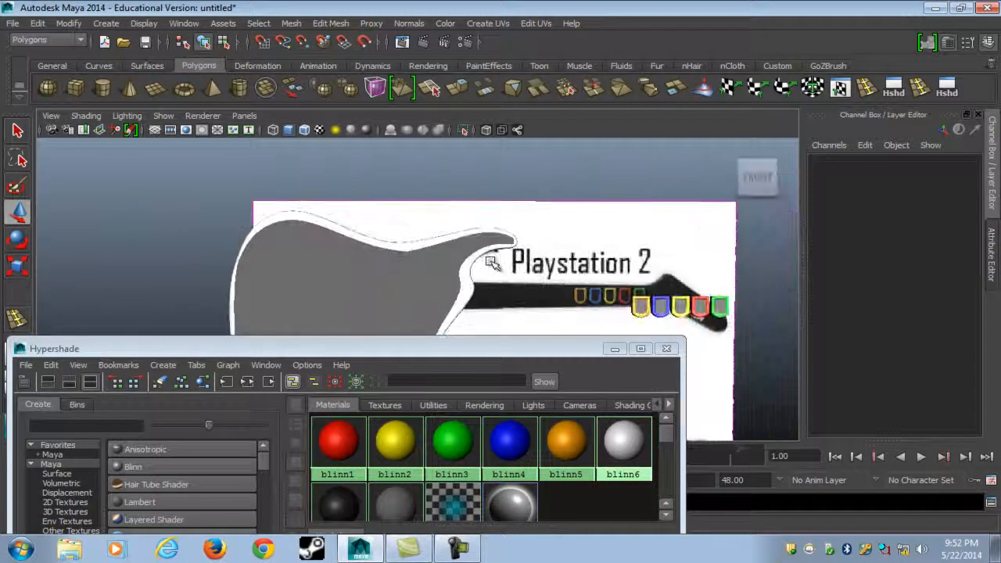
scroll(407, 270, up, 6)
click(362, 242)
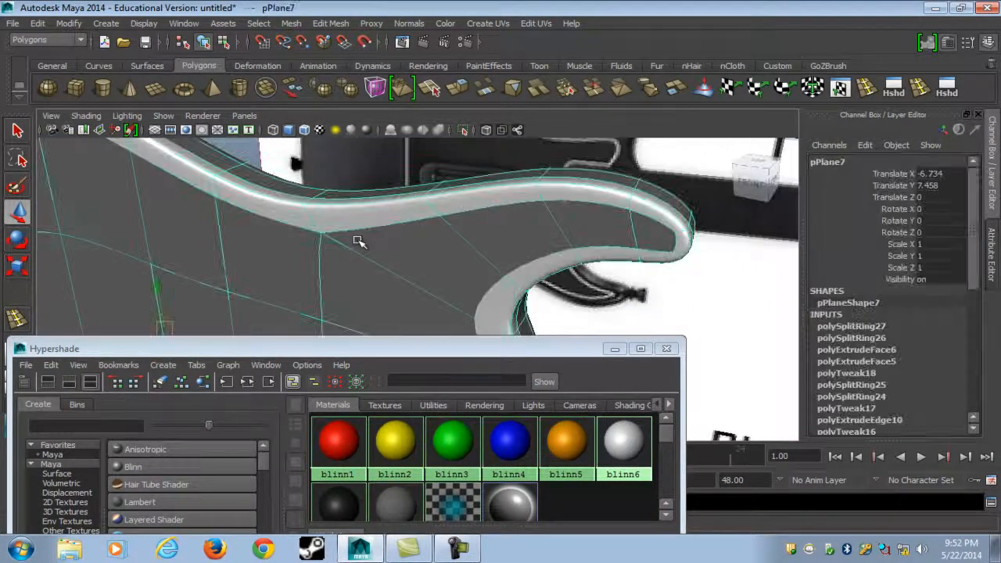
key(1)
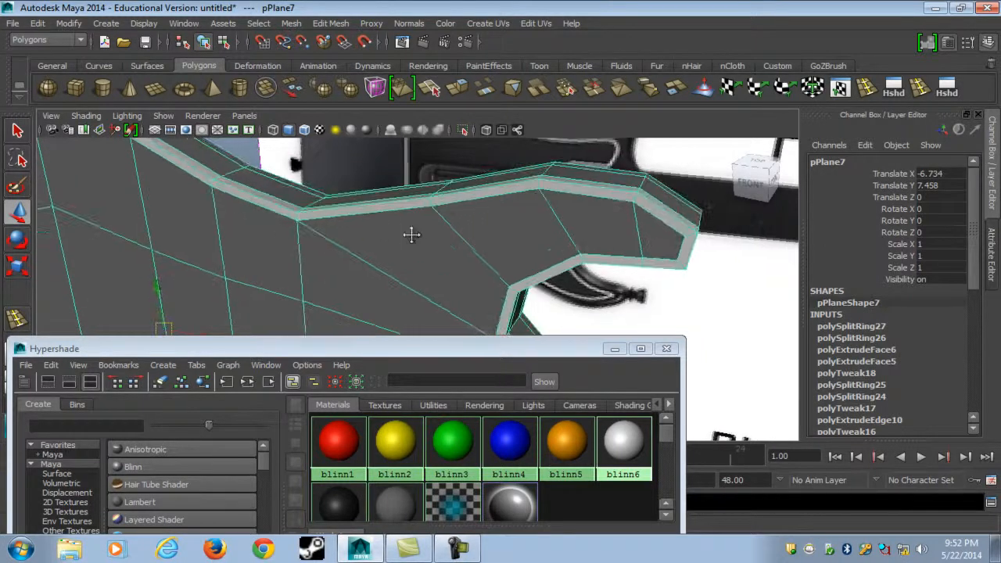
- Insert an edge loop along the white border close to its inner edge
alt+middle_drag(414, 230, 398, 256)
scroll(398, 255, up, 3)
click(867, 95)
alt+drag(476, 247, 518, 195)
scroll(504, 197, up, 3)
alt+middle_drag(492, 200, 477, 239)
click(407, 190)
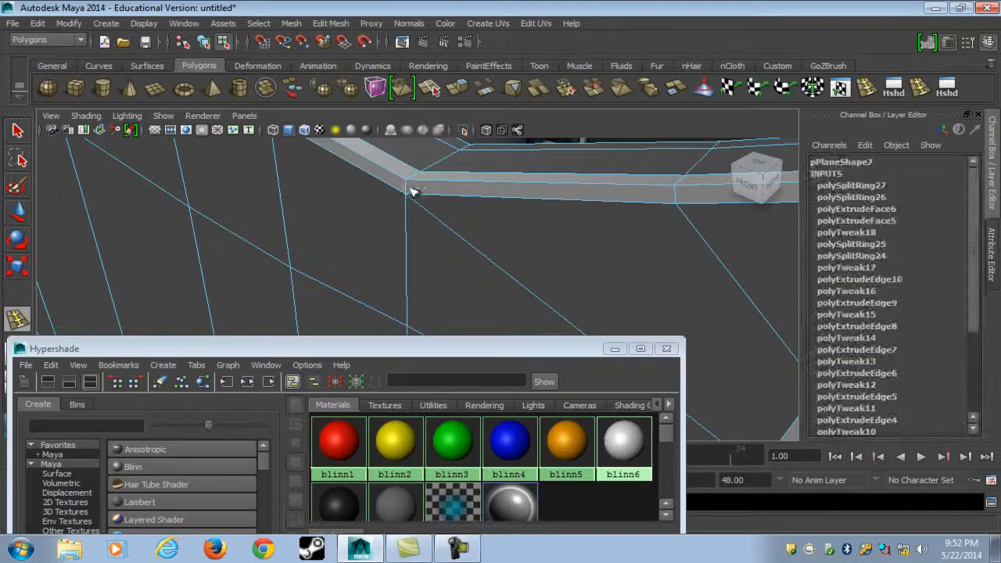
click(414, 191)
key(w)
alt+right_drag(427, 214, 469, 239)
alt+middle_drag(436, 204, 430, 251)
click(407, 231)
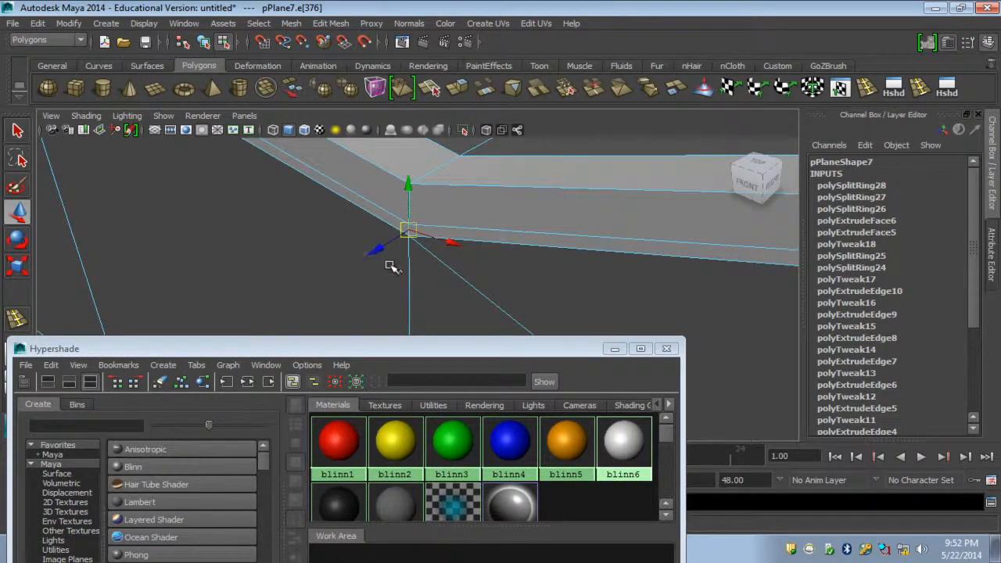
- Select the narrow inner ring of faces along the border and assign the dark grey body material to it
scroll(390, 264, down, 3)
alt+middle_drag(522, 284, 419, 237)
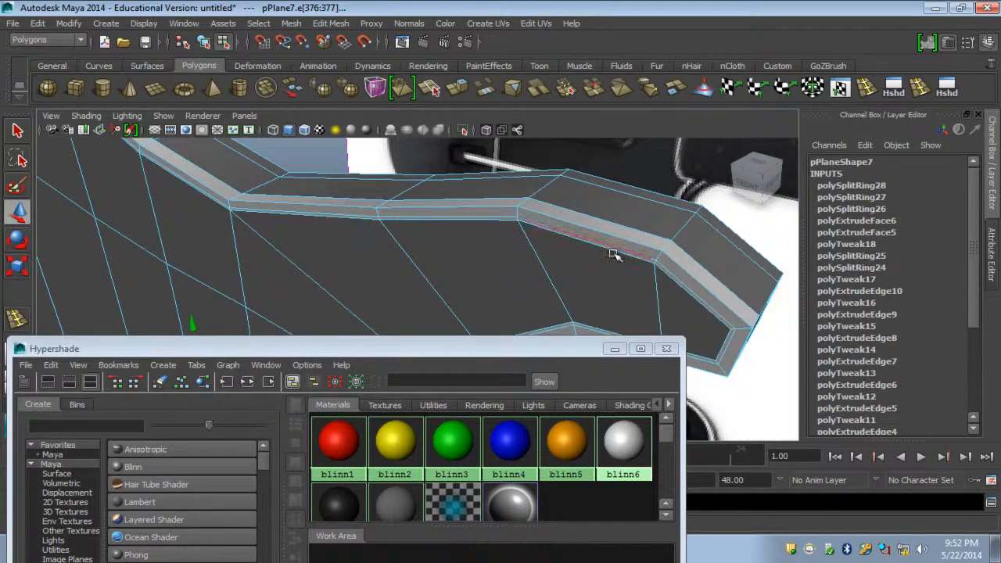
alt+drag(710, 331, 433, 225)
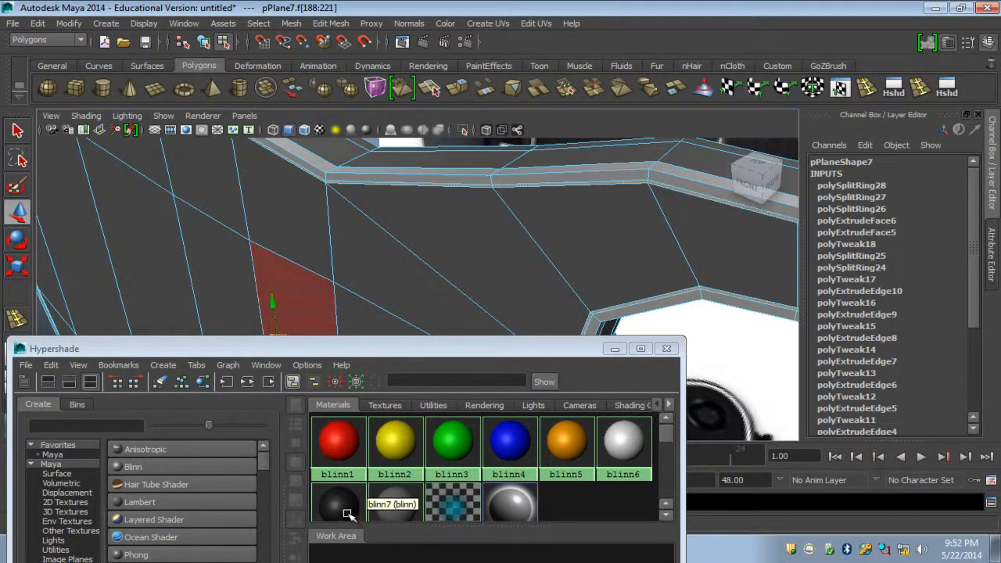
middle_drag(405, 509, 396, 449)
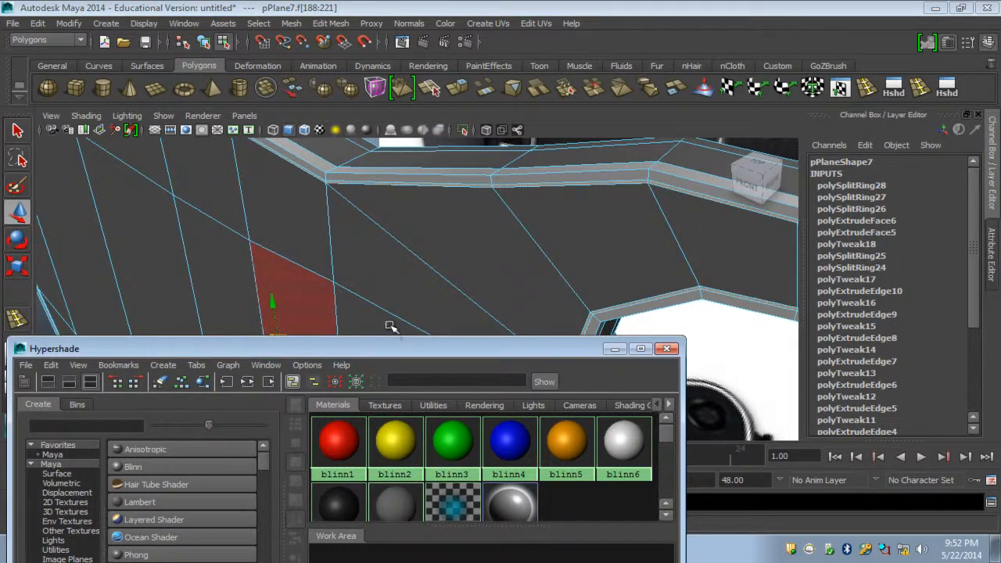
middle_drag(394, 327, 395, 326)
- Examine the border between the white trim and the dark body in the smooth preview from several angles
key(F8)
scroll(444, 239, down, 8)
click(167, 255)
scroll(427, 257, up, 4)
click(426, 256)
key(3)
click(128, 215)
scroll(177, 235, down, 4)
alt+drag(177, 235, 300, 233)
alt+right_drag(300, 233, 462, 255)
alt+drag(462, 254, 400, 276)
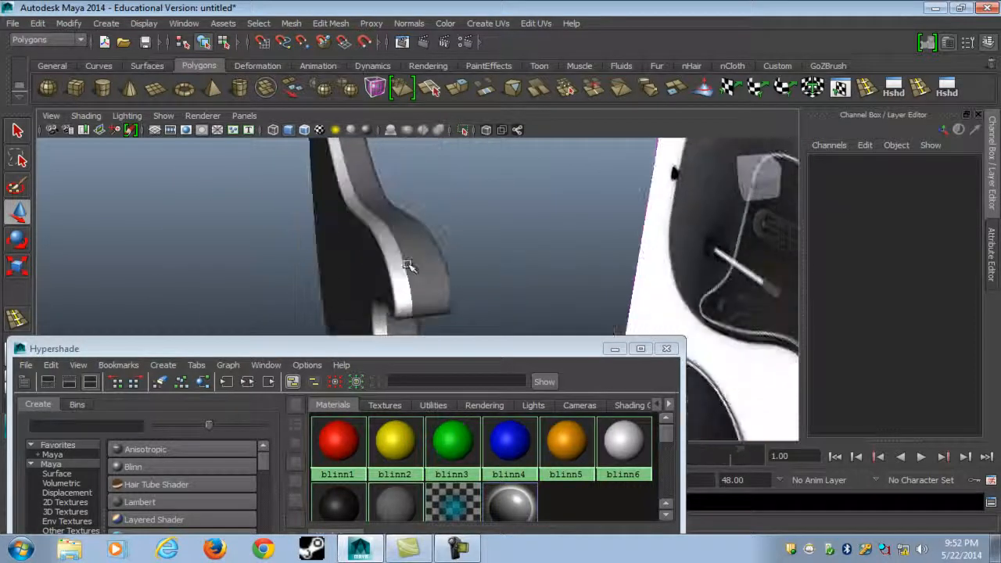
- Select the edge loop on the outer side of the white trim and move it slightly forward along Z
click(419, 243)
key(1)
right_drag(403, 238, 400, 173)
double_click(393, 233)
drag(336, 283, 320, 293)
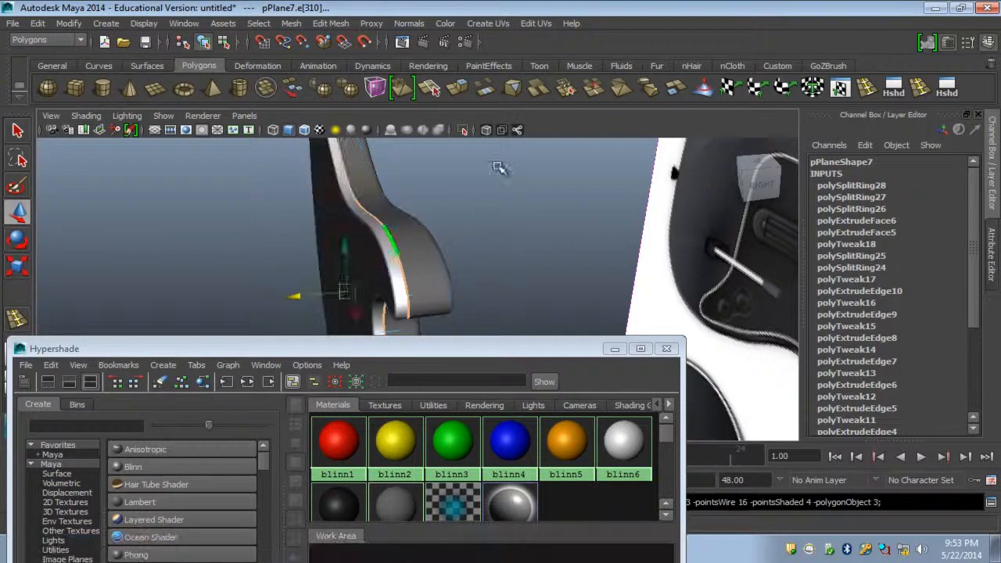
- Close the Hypershade and check the trimmed body from several angles, then select the body
click(500, 170)
scroll(462, 237, down, 4)
alt+drag(462, 237, 507, 239)
click(665, 348)
scroll(547, 312, up, 4)
alt+middle_drag(488, 342, 530, 264)
scroll(530, 265, down, 5)
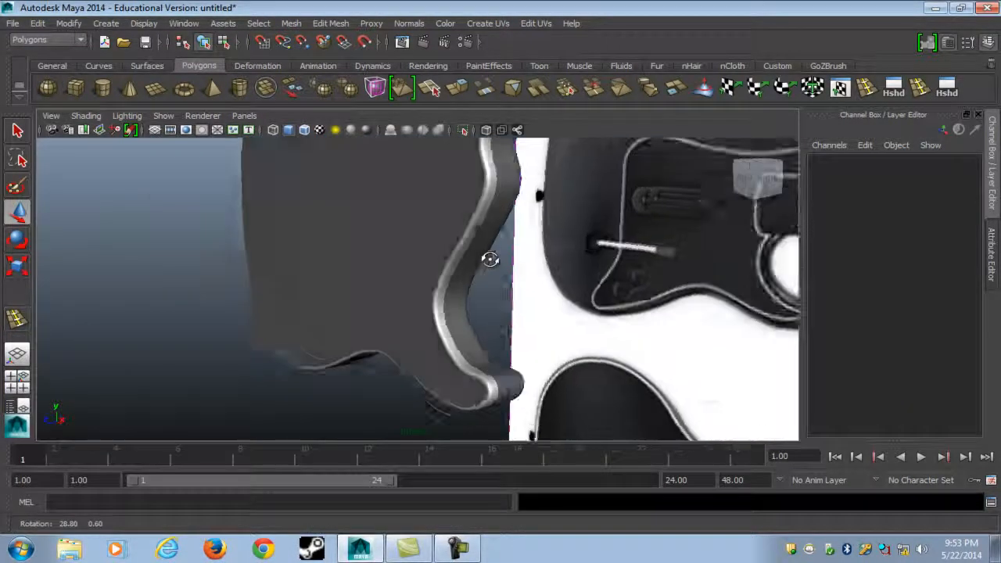
click(373, 305)
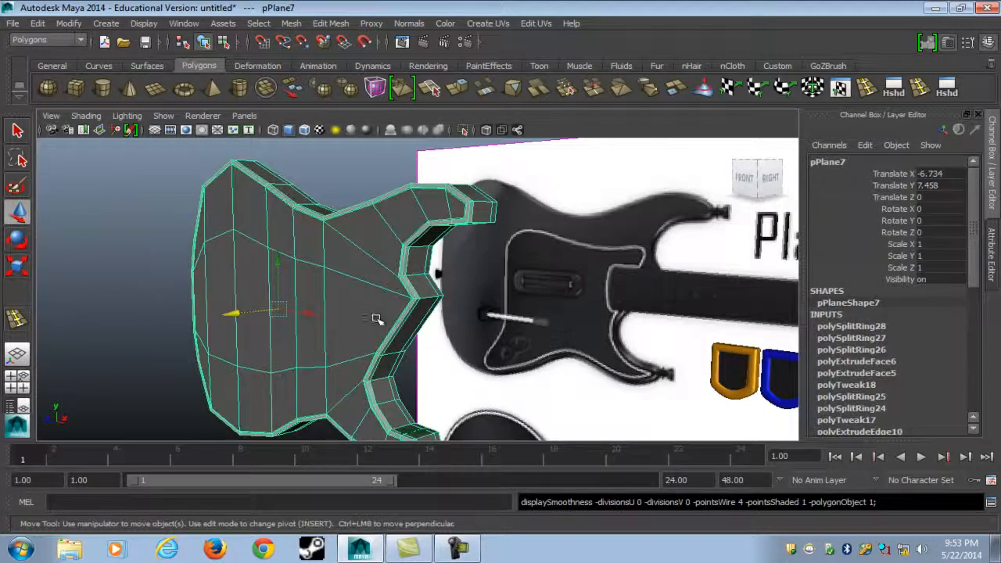
- Switch to the front view and hide the guitar body to expose the reference image
scroll(438, 317, down, 5)
alt+drag(469, 317, 437, 297)
key(w)
key(space)
drag(373, 304, 373, 329)
key(ctrl+h)
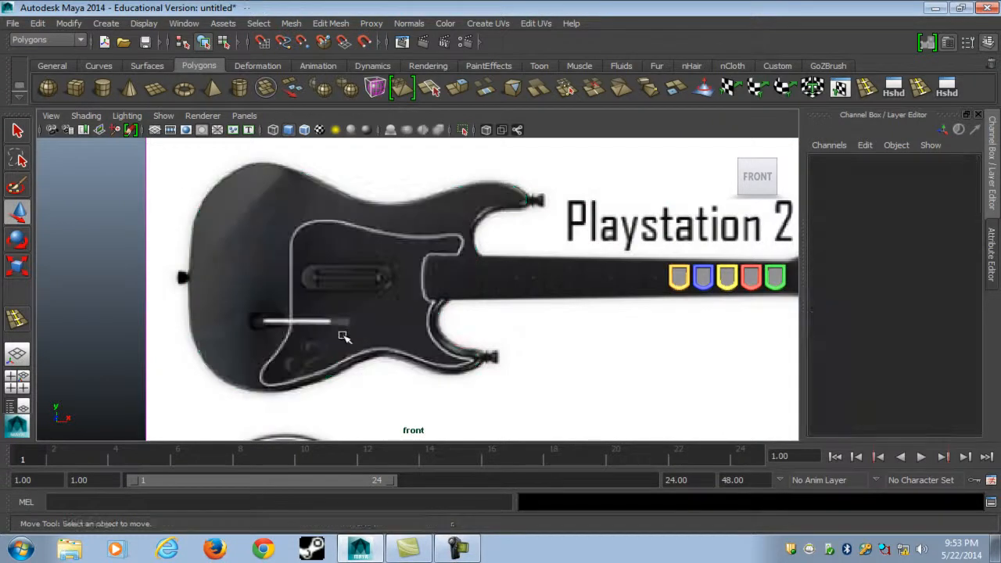
- Create a polygon plane over the middle of the pickguard in the reference image
scroll(357, 320, up, 3)
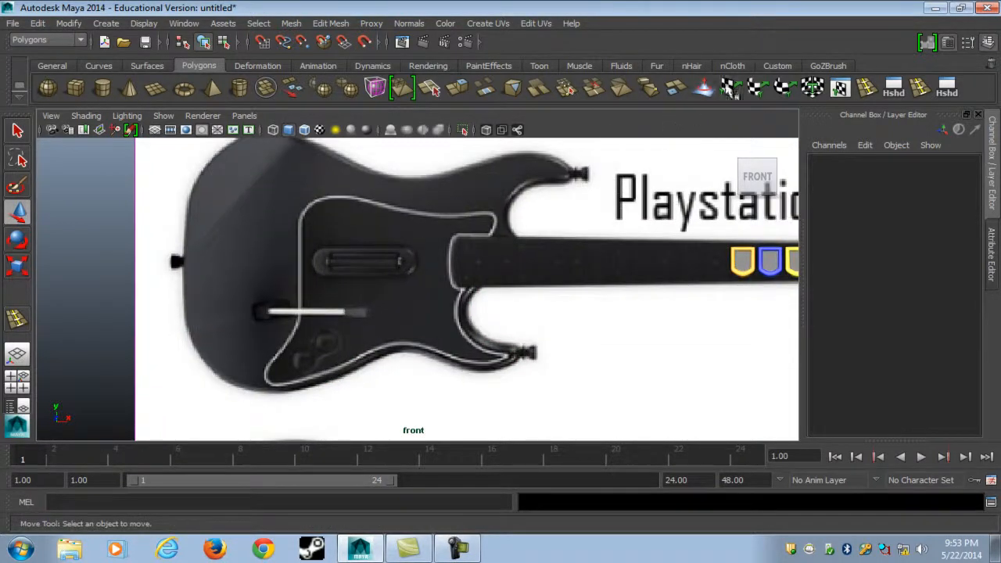
click(155, 91)
drag(300, 225, 451, 310)
- Move the plane's corner vertices so its neck-side edge matches the height of the neck joint
right_drag(400, 261, 379, 241)
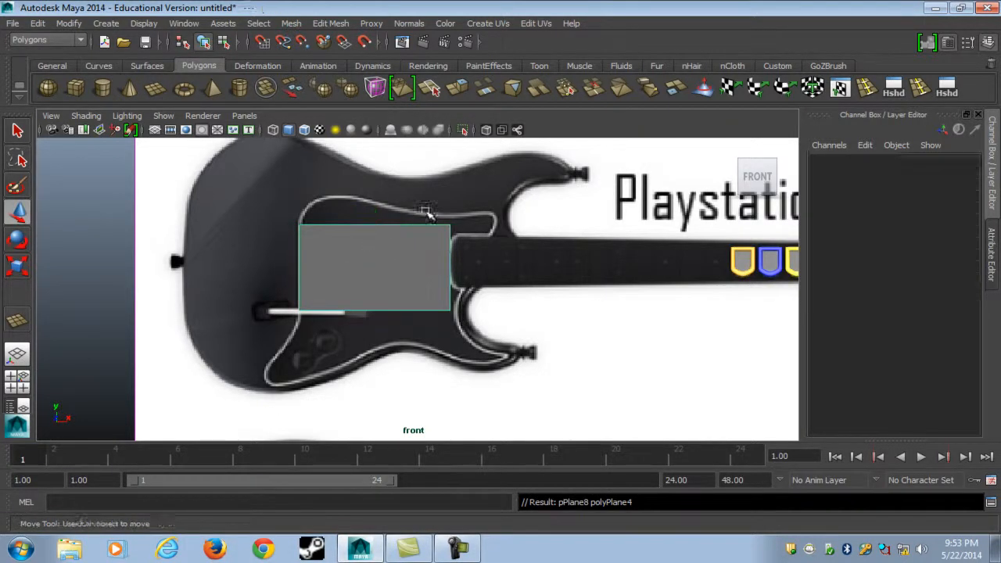
click(451, 225)
drag(450, 183, 450, 200)
click(451, 309)
drag(458, 274, 460, 252)
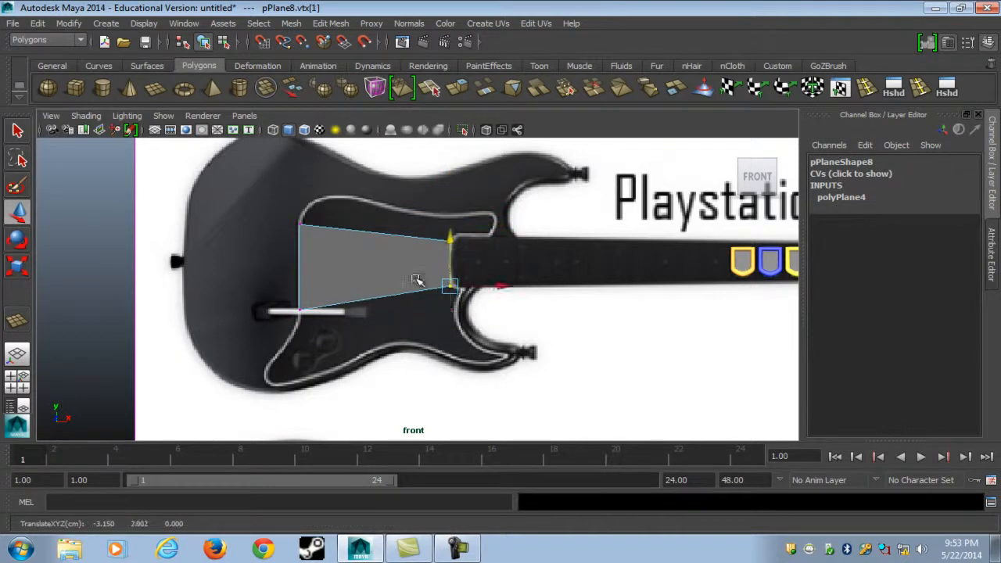
alt+middle_drag(431, 268, 473, 277)
click(341, 320)
click(342, 235)
- Insert five vertical edge loops across the pickguard plane
click(776, 151)
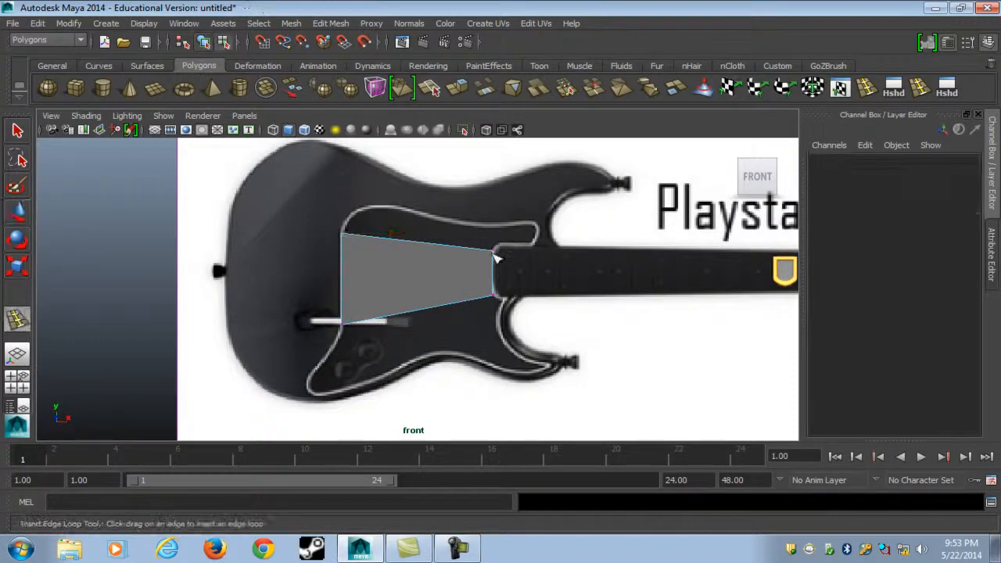
click(366, 236)
click(395, 239)
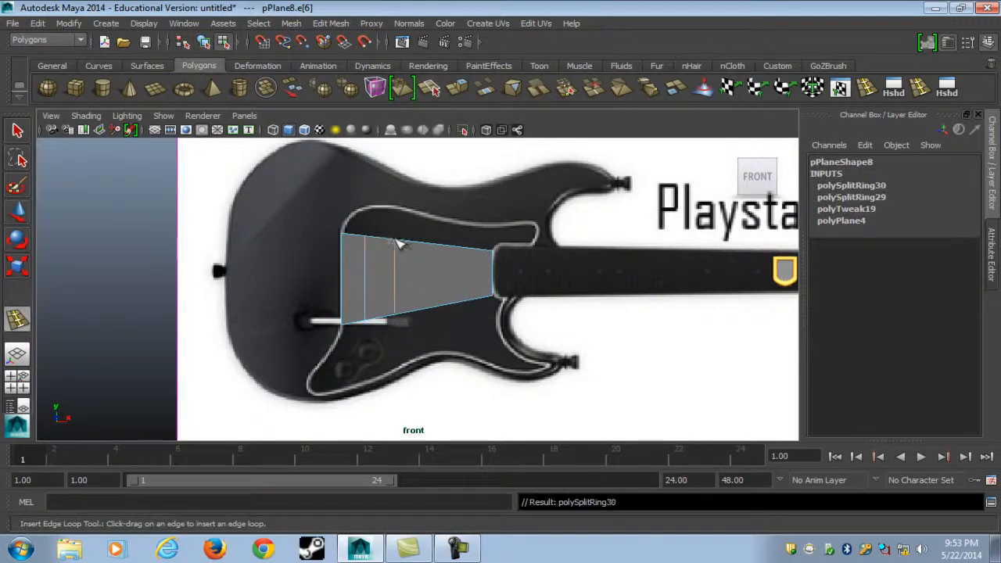
click(424, 243)
click(451, 246)
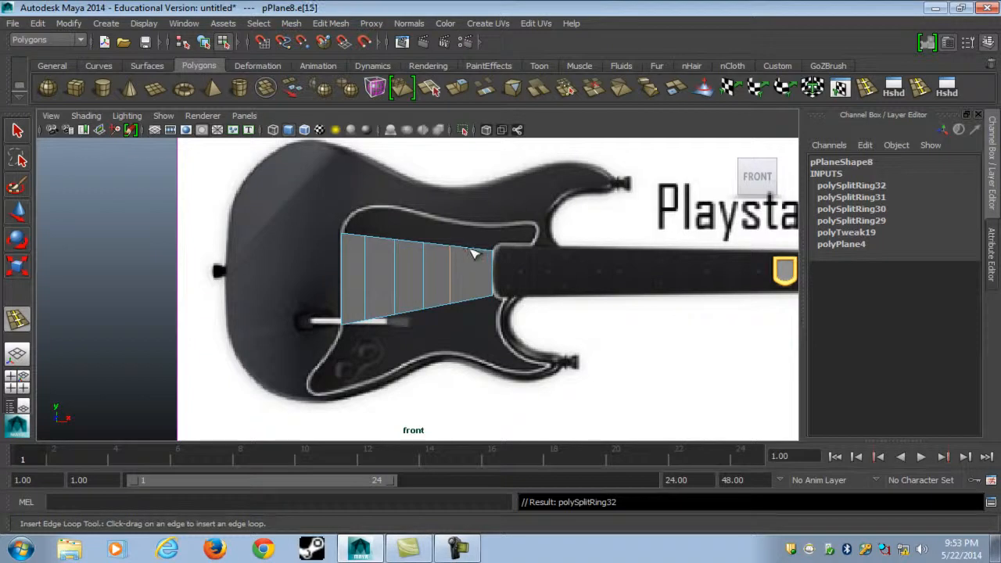
click(479, 253)
key(w)
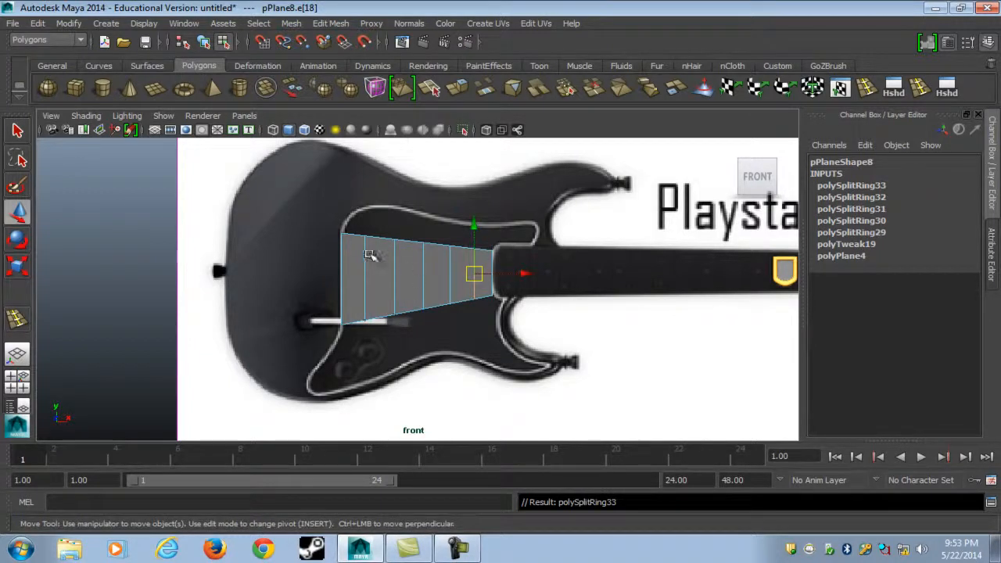
- Move the vertices along the plane's lower edge onto the lower outline of the pickguard
scroll(456, 308, up, 2)
click(492, 304)
drag(494, 309, 492, 381)
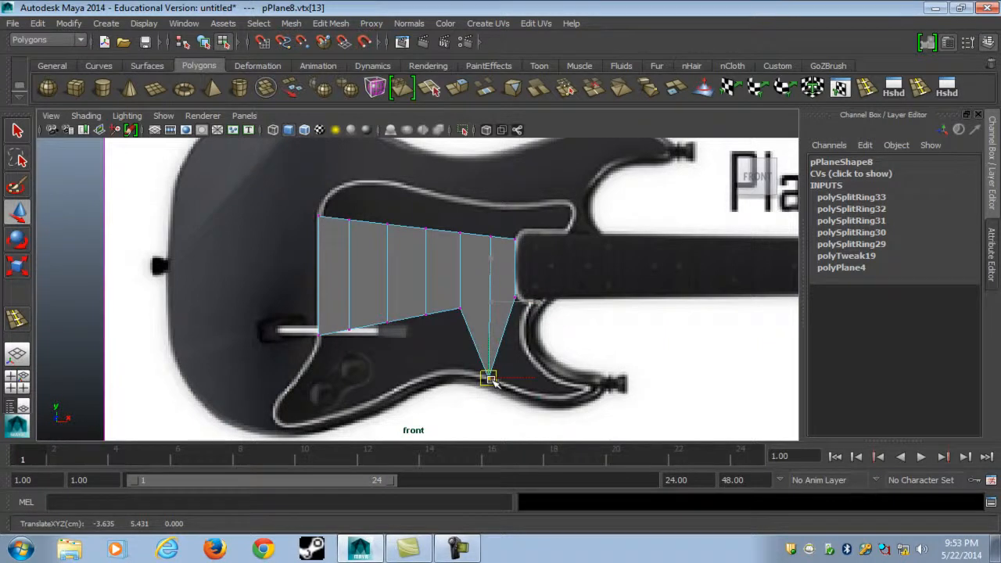
drag(452, 300, 465, 358)
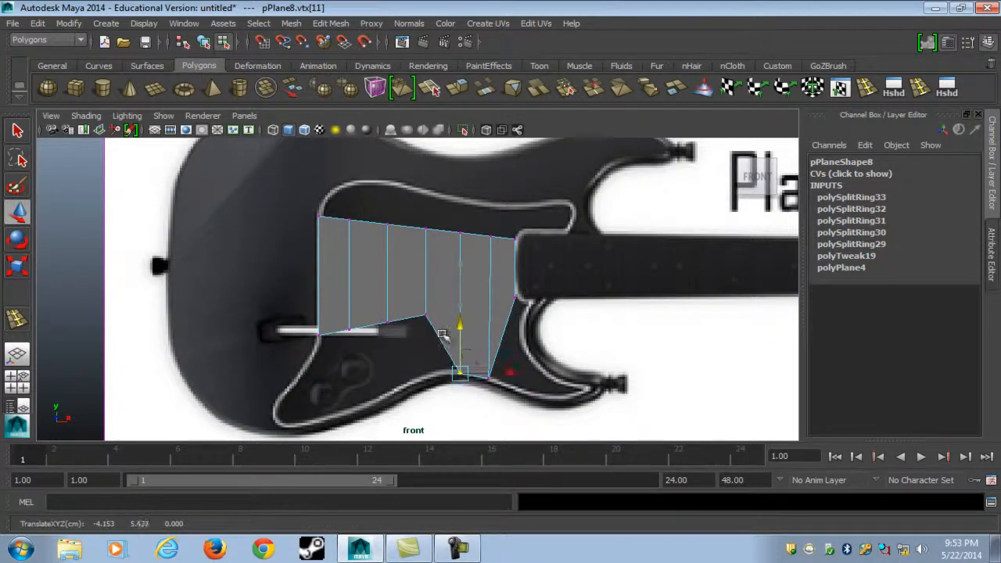
drag(417, 300, 429, 328)
drag(426, 271, 379, 313)
drag(388, 279, 318, 309)
- Move the inner vertices along the plane's upper edge onto the upper outline of the pickguard
click(349, 219)
drag(349, 184, 364, 145)
click(386, 225)
drag(387, 195, 401, 143)
click(425, 231)
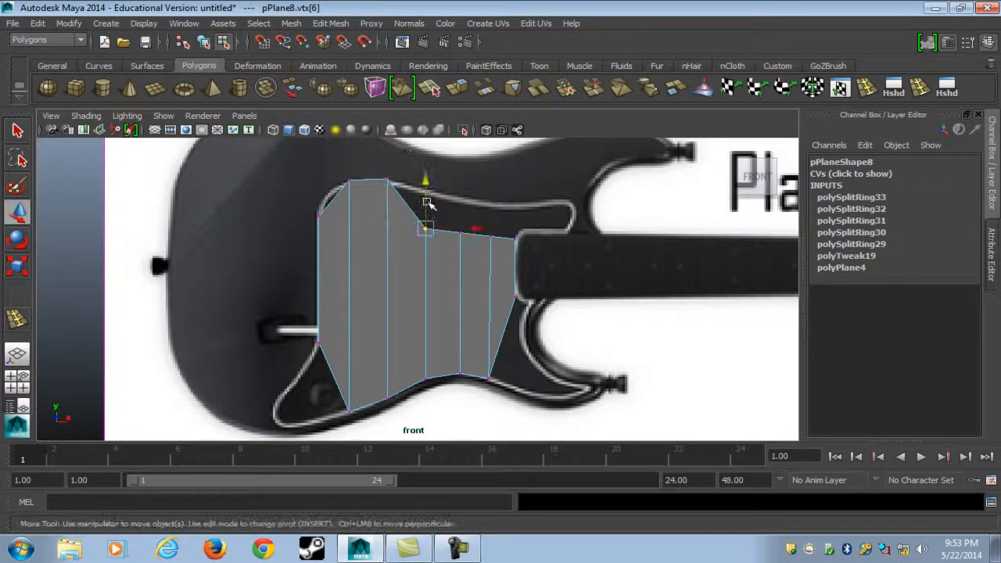
drag(424, 201, 435, 166)
click(459, 233)
drag(460, 202, 495, 160)
click(490, 236)
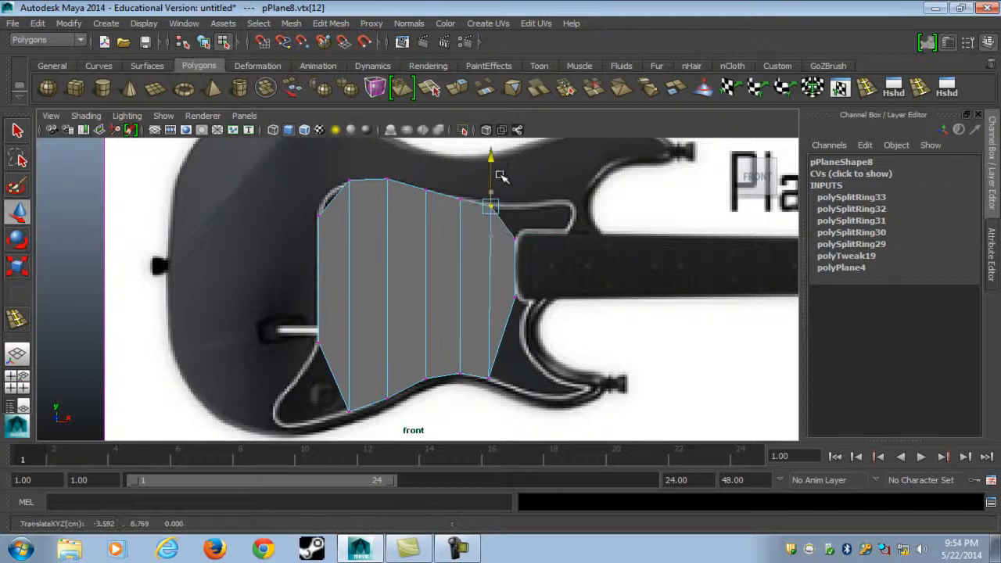
- Shift the second upper vertex outward to fit the pickguard's rounded corner, checking it in the smooth preview
key(3)
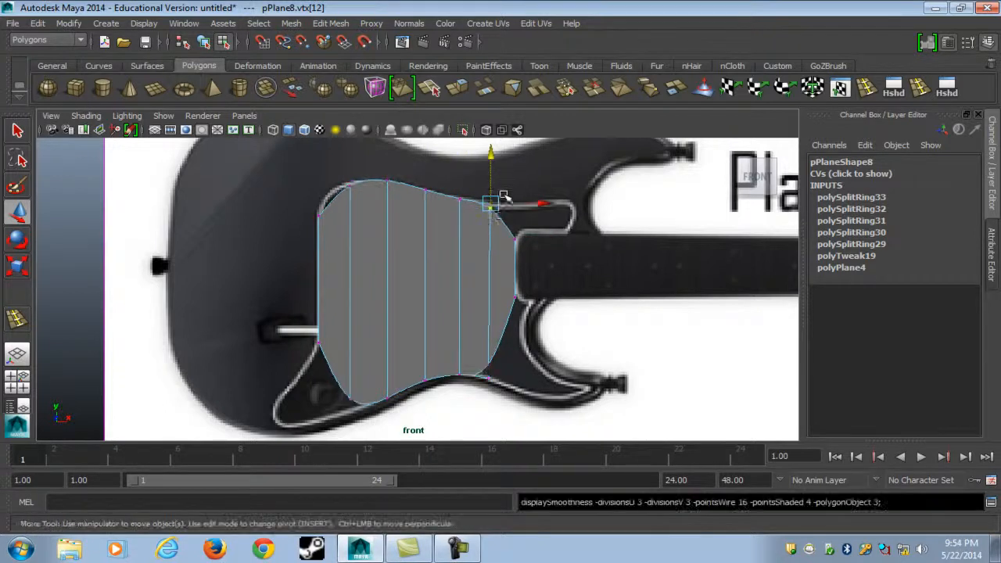
click(349, 183)
drag(385, 184, 374, 184)
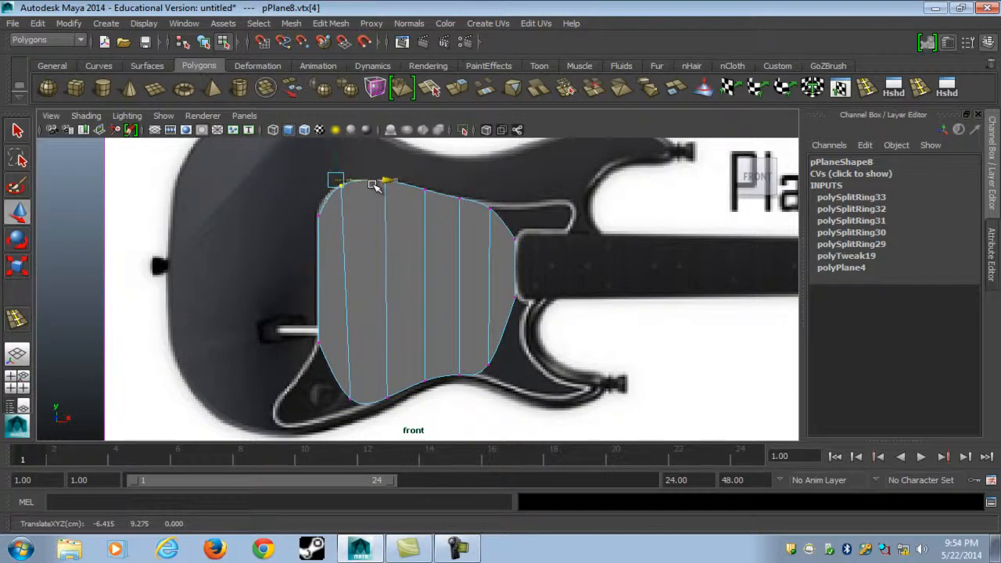
key(1)
- Extrude the slanted edge above the neck joint toward the pickguard's upper tip and fit it to the outline
alt+middle_drag(478, 307, 431, 283)
alt+middle_drag(385, 331, 425, 266)
alt+middle_drag(485, 207, 427, 291)
click(492, 228)
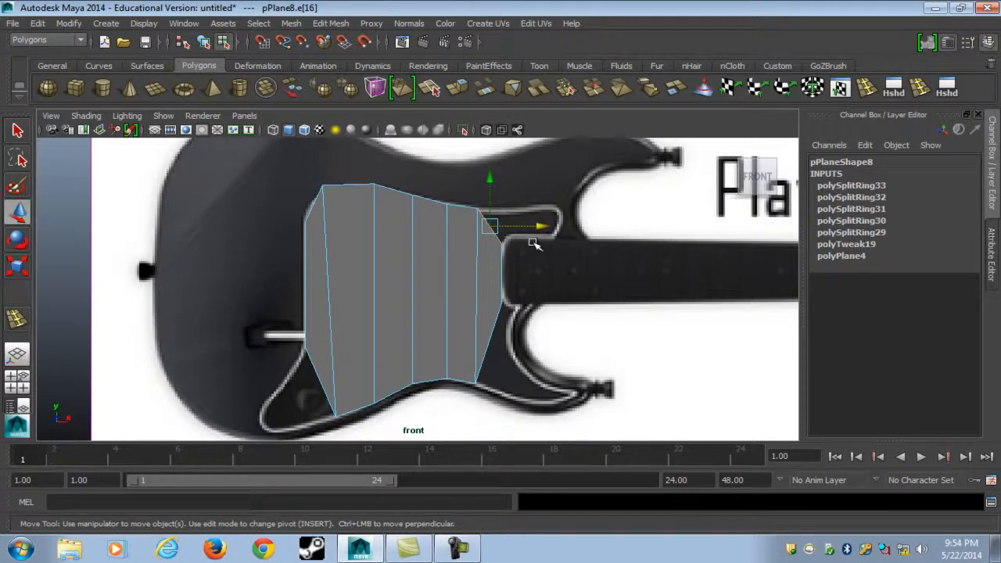
key(ctrl+e)
scroll(508, 258, up, 3)
drag(462, 273, 476, 263)
key(e)
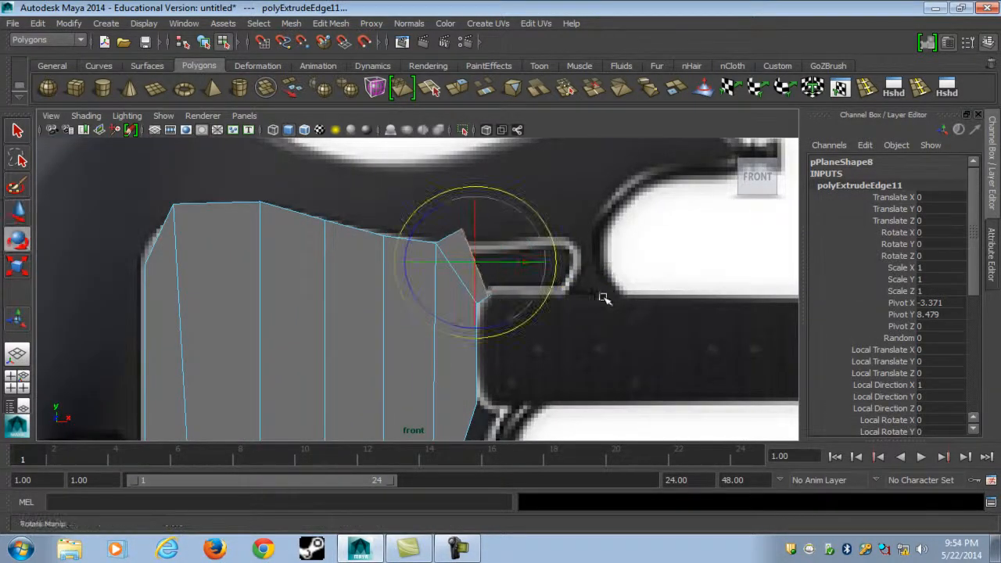
key(r)
key(w)
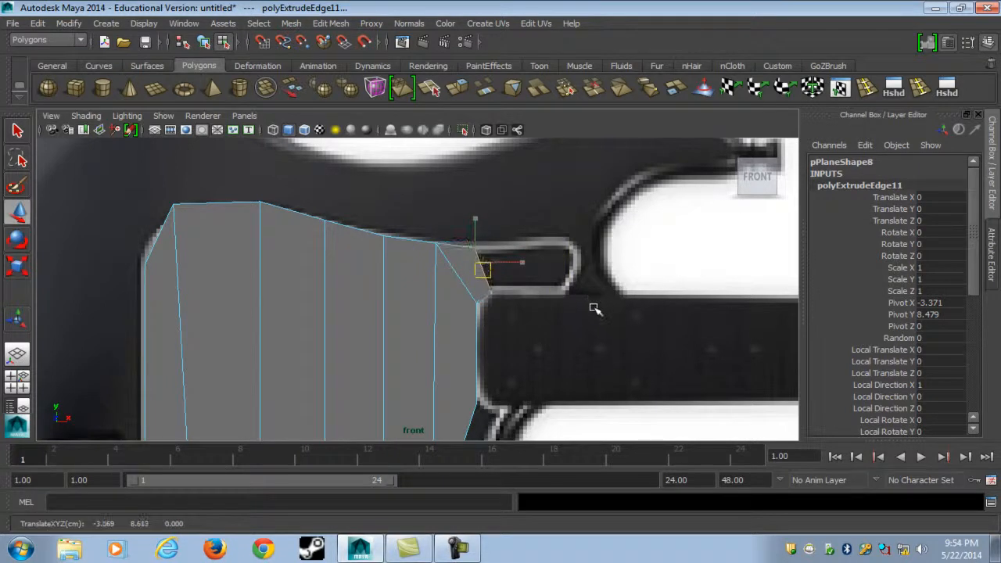
key(3)
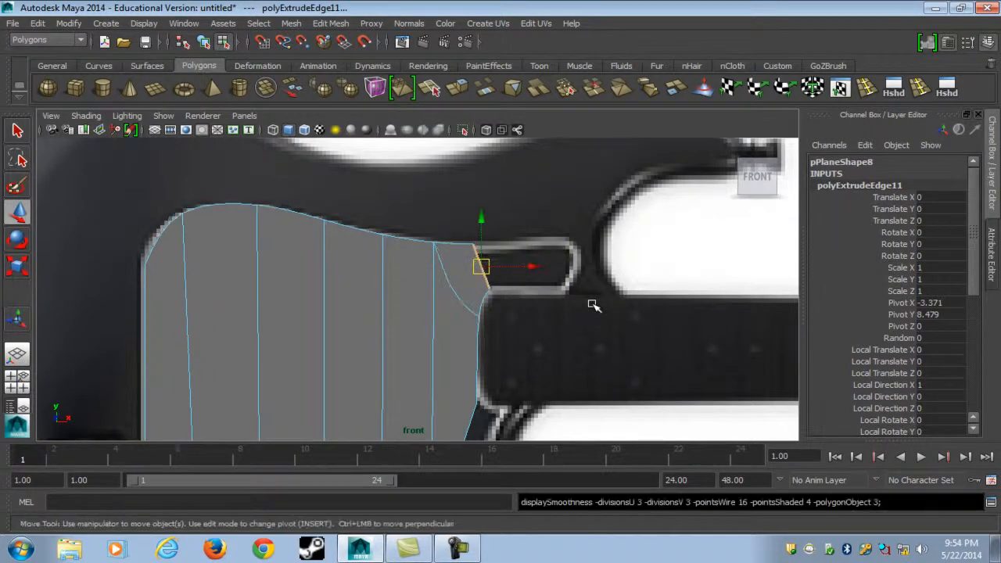
- Extrude the slanted edge further along the pickguard's upper tip and flatten the new edge to vertical
key(1)
key(ctrl+e)
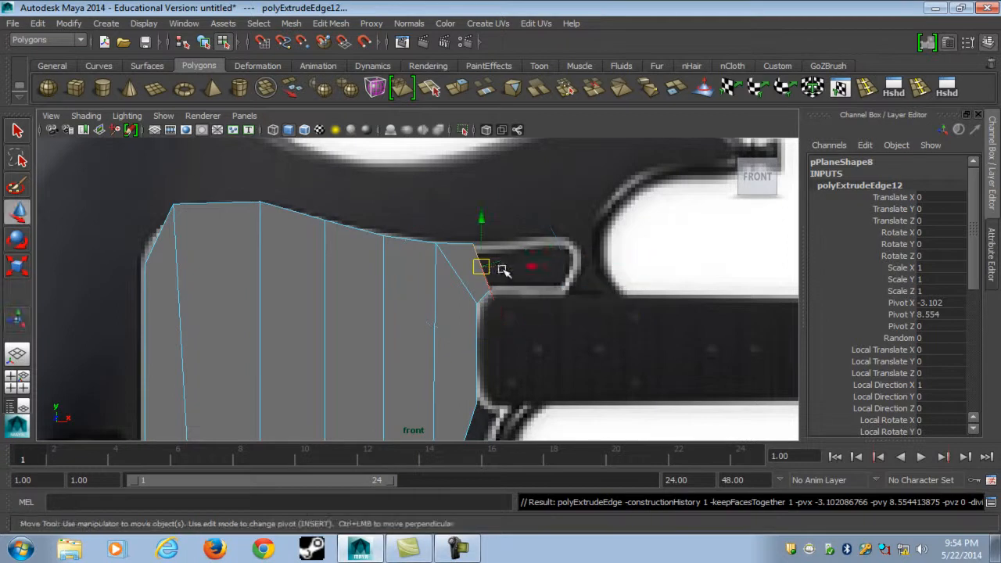
drag(512, 267, 544, 267)
key(r)
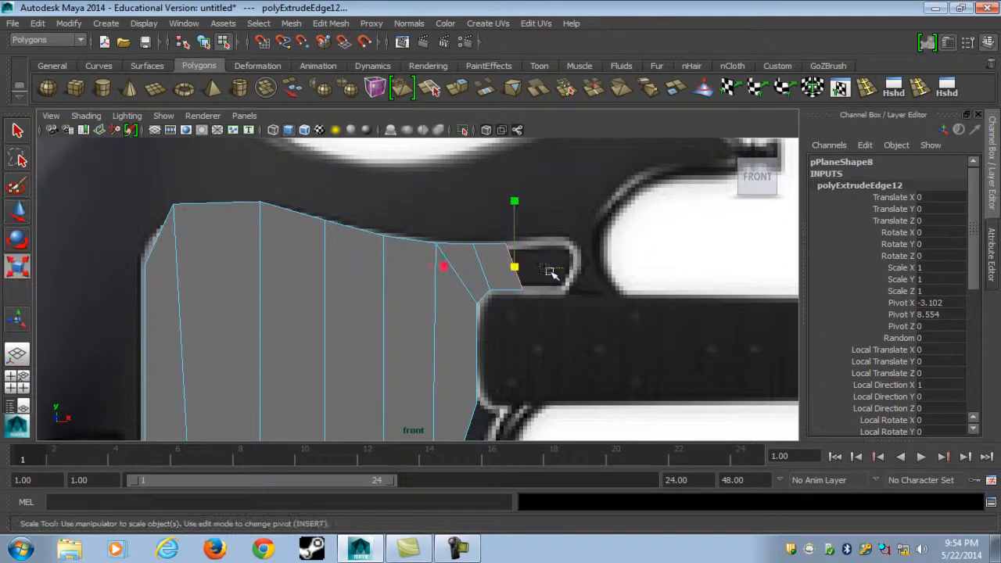
drag(445, 269, 576, 266)
- Extrude the vertical edge three more times to the end of the upper tip, narrowing the last segment
key(w)
key(ctrl+e)
key(w)
key(ctrl+e)
key(w)
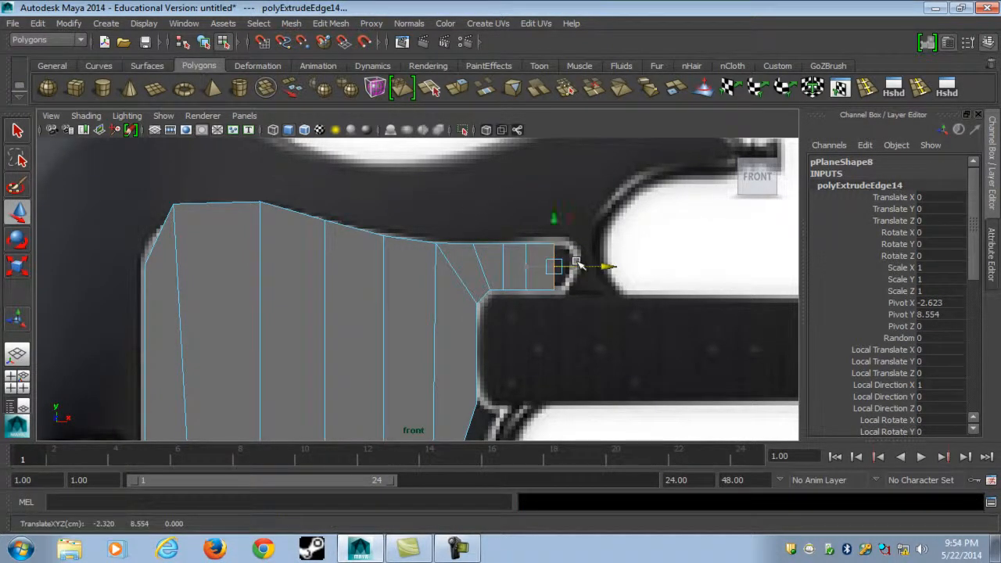
key(ctrl+e)
key(w)
drag(598, 267, 615, 263)
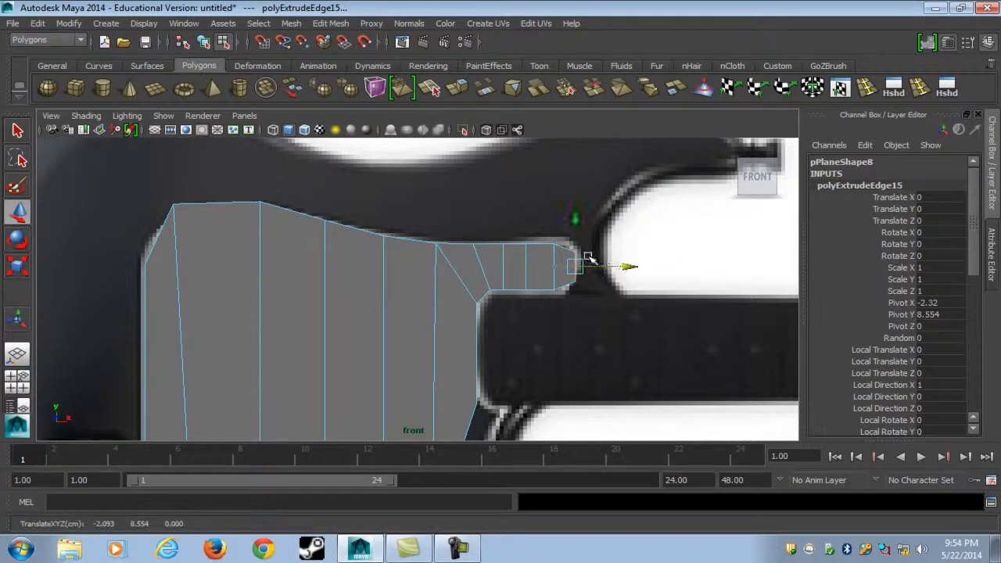
- Shift the upper and lower vertex rows of the tip vertically toward its outline in the smooth preview
key(3)
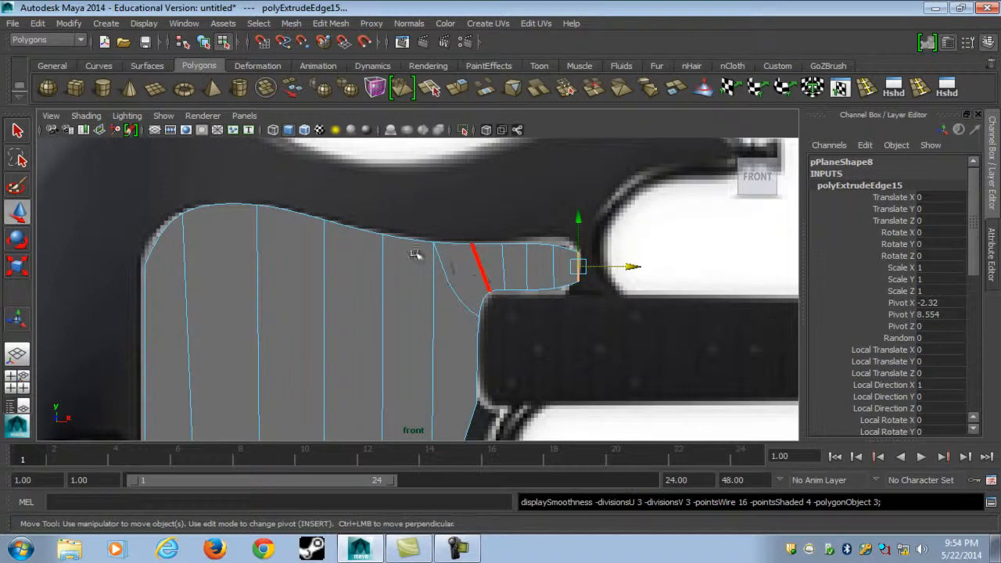
drag(457, 223, 612, 264)
drag(526, 207, 528, 205)
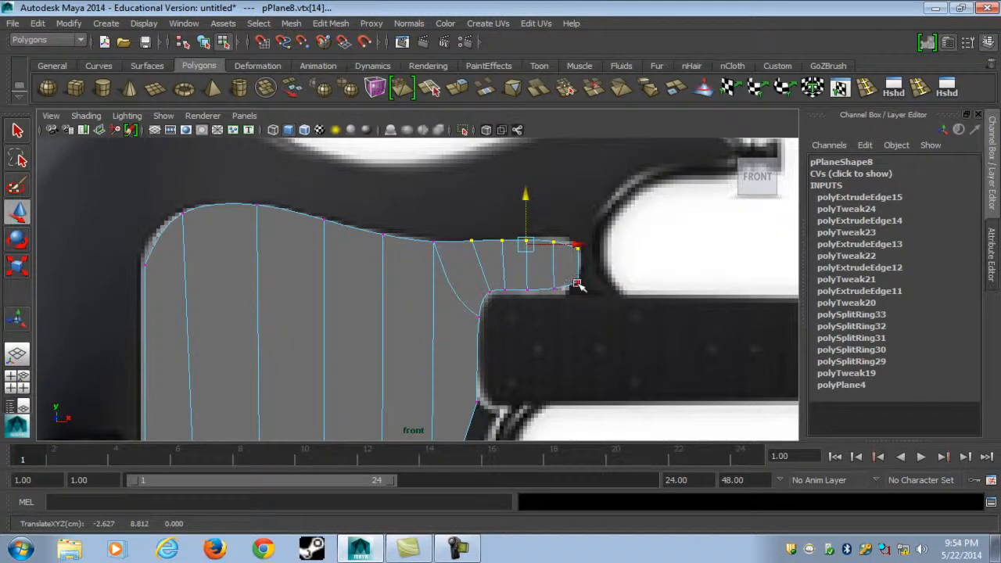
drag(481, 273, 614, 306)
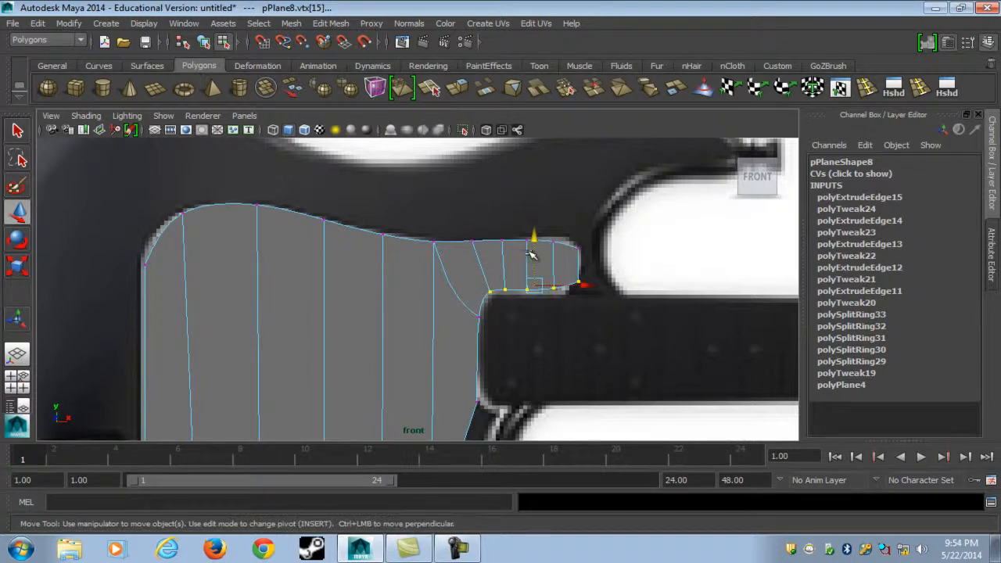
drag(538, 249, 531, 250)
- Refine the tip's lower vertices and the neck corner vertices against the outline, checking the smooth preview
ctrl+drag(467, 319, 499, 286)
key(1)
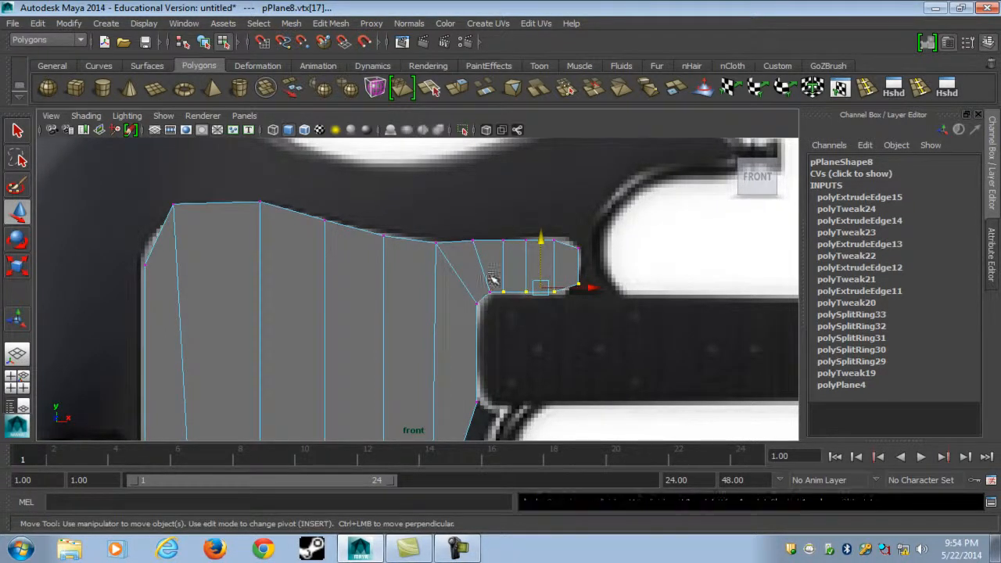
drag(643, 344, 583, 317)
click(455, 286)
drag(527, 265, 525, 269)
key(3)
alt+middle_drag(554, 317, 541, 257)
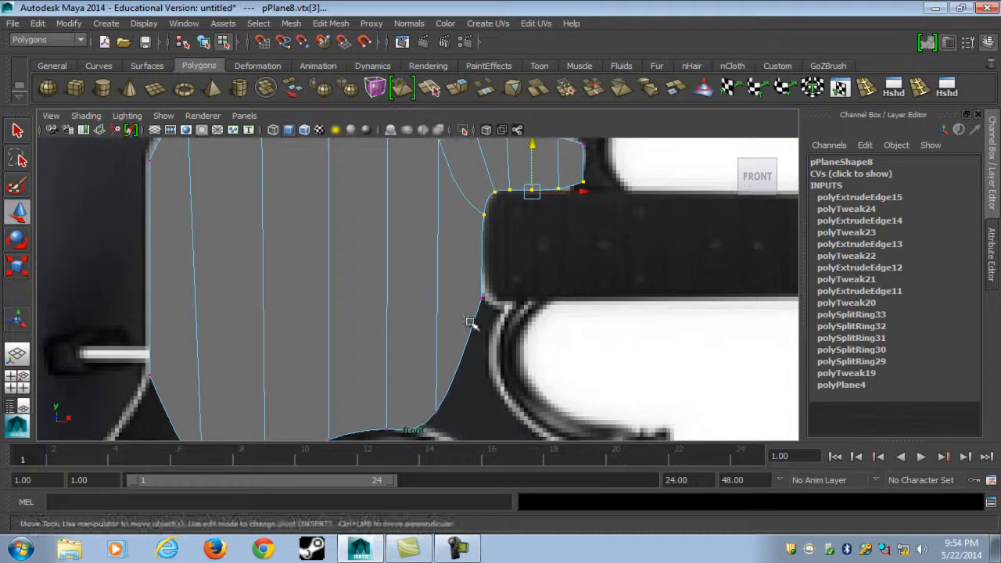
- Shift the two vertices along the end of the neck horizontally onto the pickguard's edge
drag(493, 198, 492, 196)
key(1)
drag(519, 250, 524, 250)
key(3)
alt+middle_drag(557, 320, 577, 239)
- Extrude the slanted edge below the whammy bar toward the pickguard's lower rear lobe, scaling and moving it to the outline
scroll(458, 271, down, 4)
key(1)
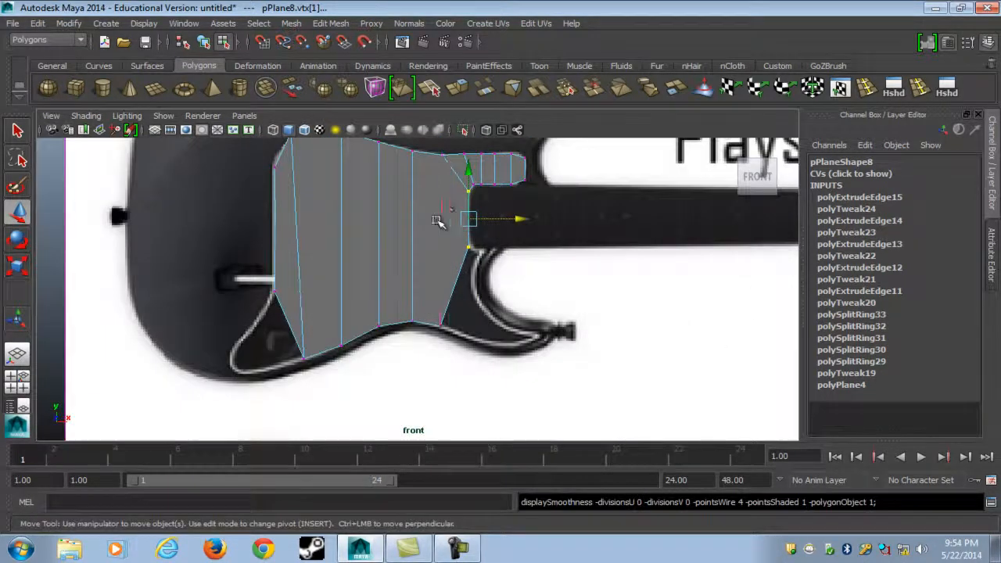
scroll(367, 294, up, 1)
alt+middle_drag(367, 294, 495, 257)
click(398, 281)
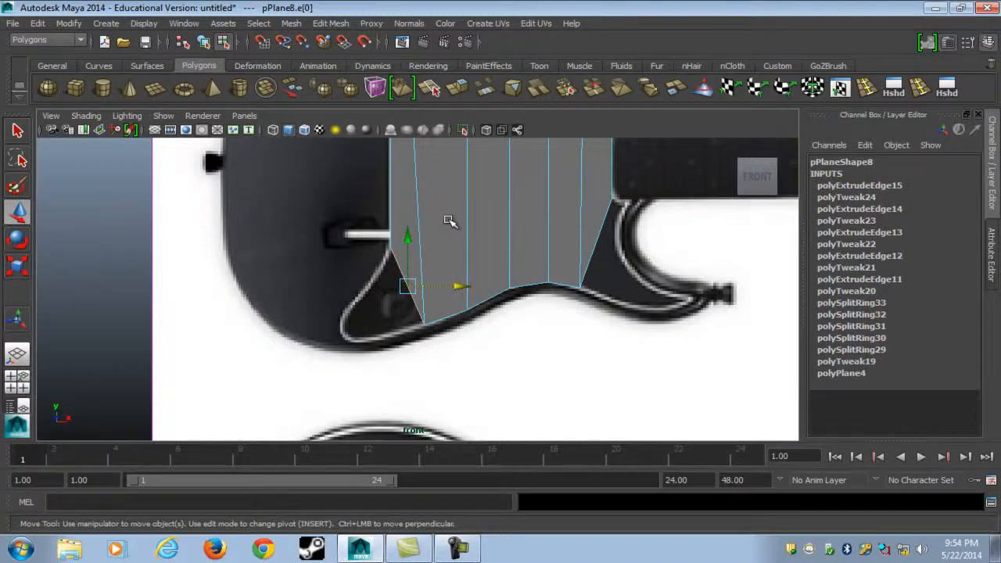
key(g)
alt+middle_drag(431, 288, 461, 286)
scroll(461, 289, up, 2)
key(r)
drag(444, 280, 480, 275)
key(w)
key(r)
key(w)
middle_drag(473, 276, 495, 276)
- Extrude the lower rear lobe's edge twice more toward its rounded end, scaling and positioning each new edge
key(g)
key(r)
key(w)
key(r)
key(w)
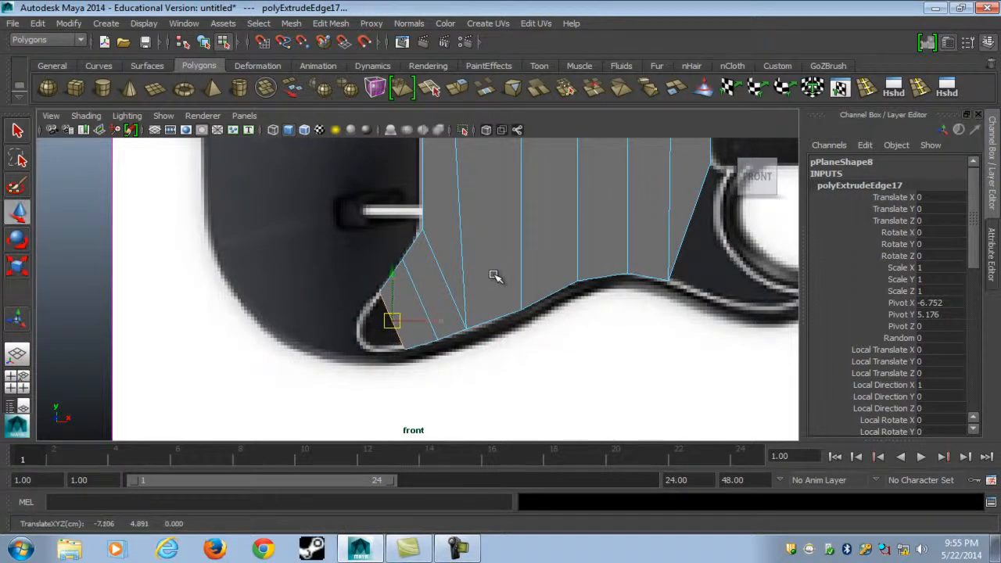
key(g)
key(r)
key(w)
middle_drag(503, 268, 477, 294)
key(r)
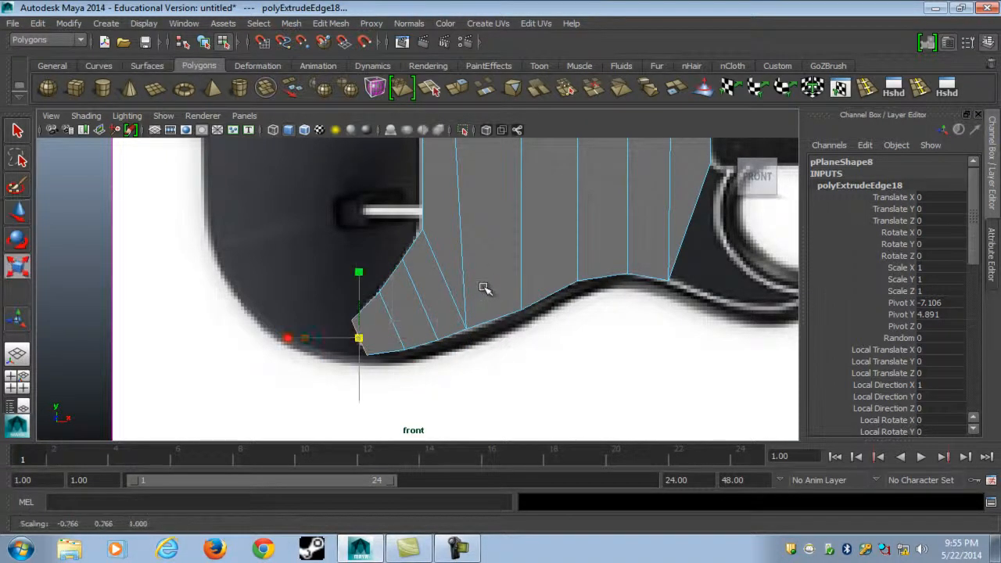
- Adjust the last inner edge of the lower rear lobe to follow the outline in the smooth preview
key(3)
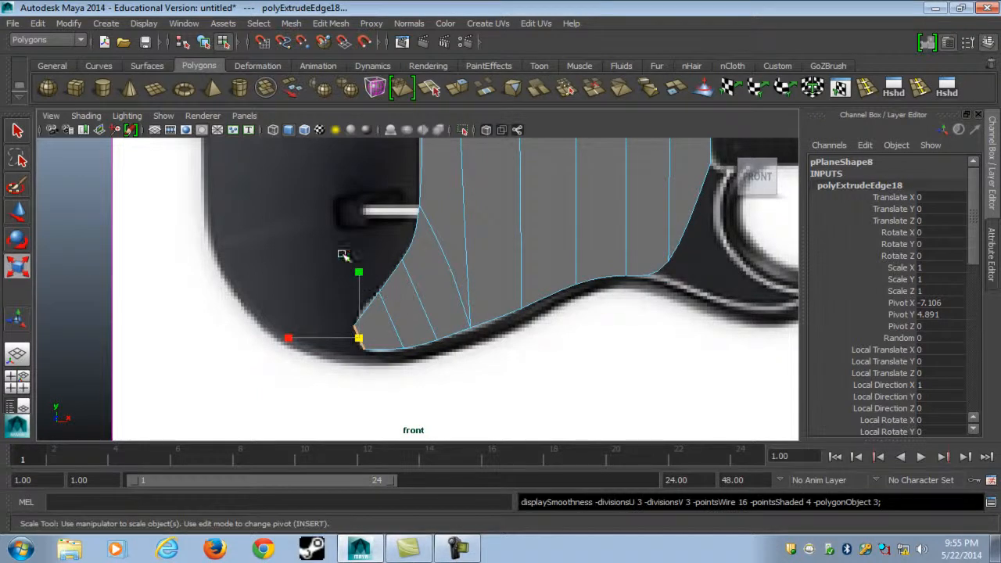
click(395, 311)
key(w)
mouse_move(485, 280)
middle_down()
mouse_move(478, 285)
mouse_move(489, 279)
middle_up()
key(r)
key(w)
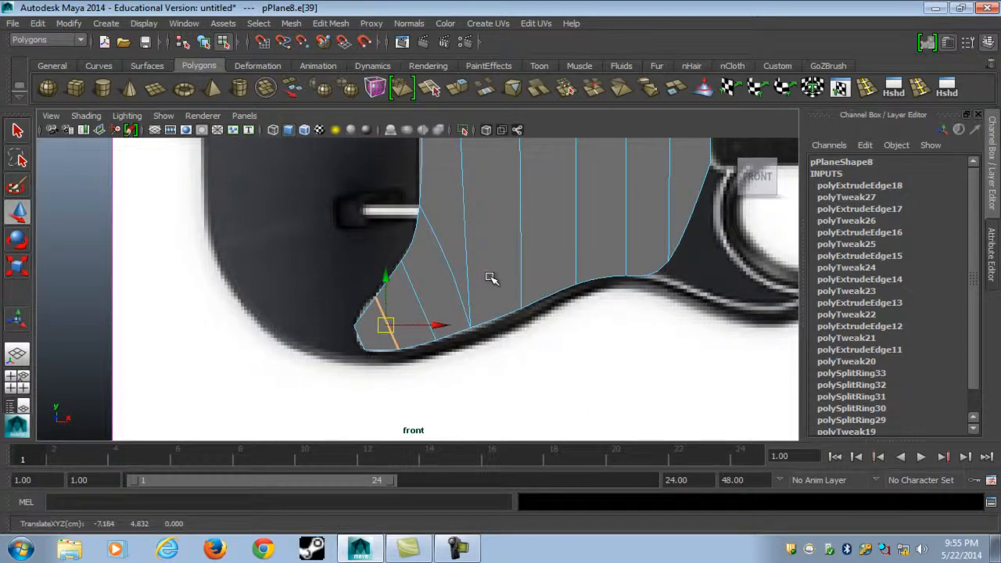
- Adjust the two end vertices of the lower rear lobe to match its rounded end, checking the smooth preview
key(1)
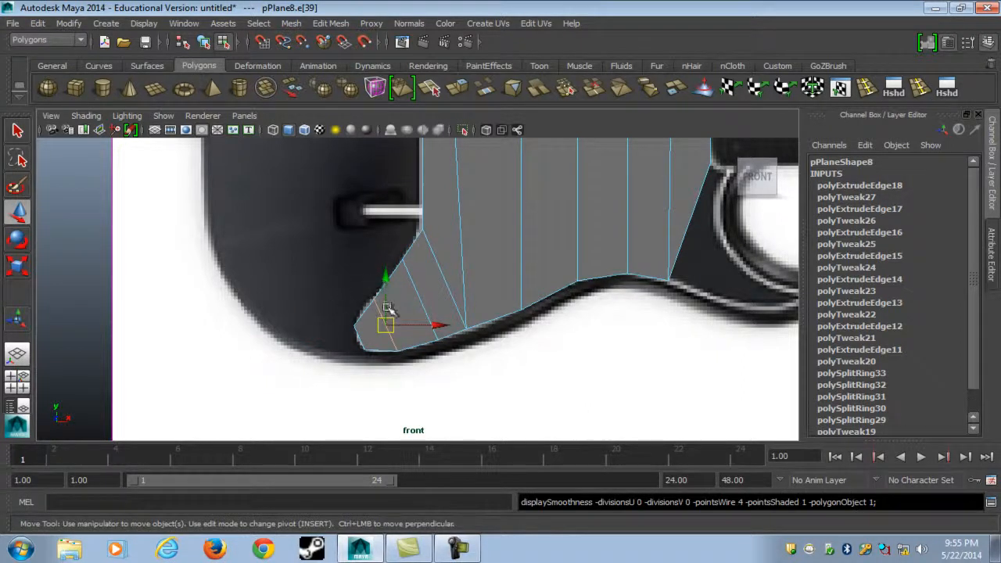
drag(337, 323, 379, 355)
key(e)
key(w)
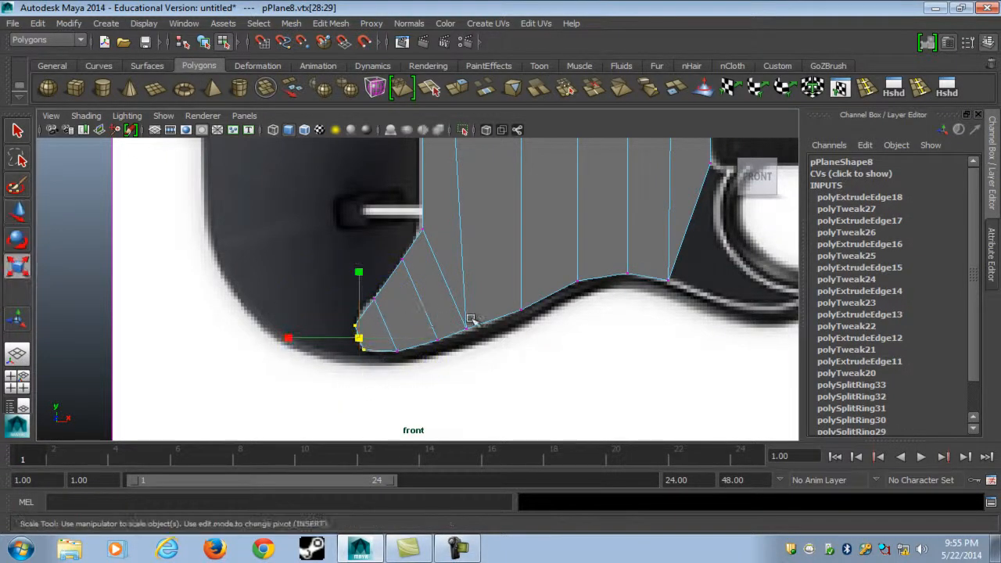
key(3)
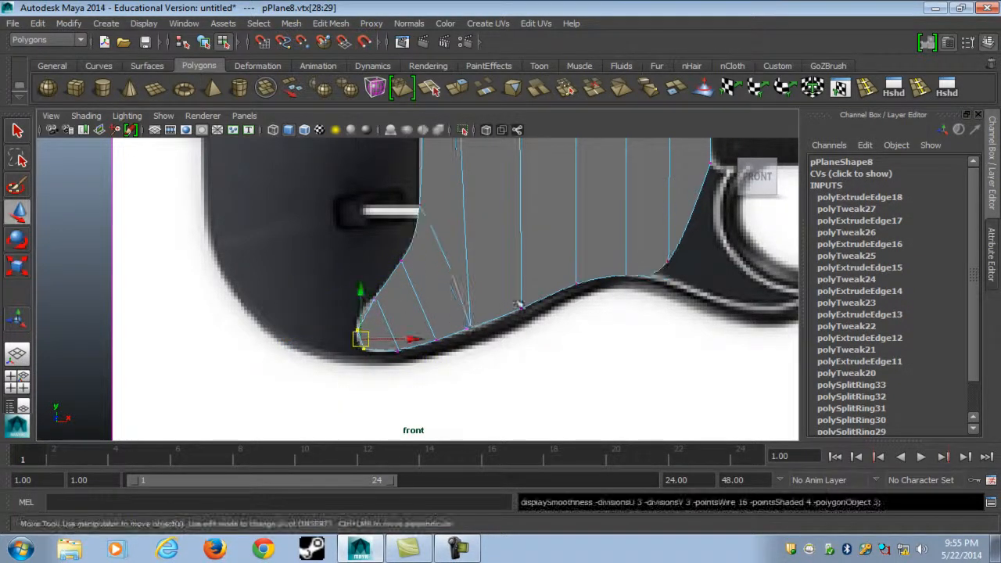
- Insert an edge loop beside the neck joint, running from the lower slanted edge into the upper tip
right_drag(540, 206, 594, 174)
alt+middle_drag(577, 224, 426, 314)
scroll(464, 355, down, 3)
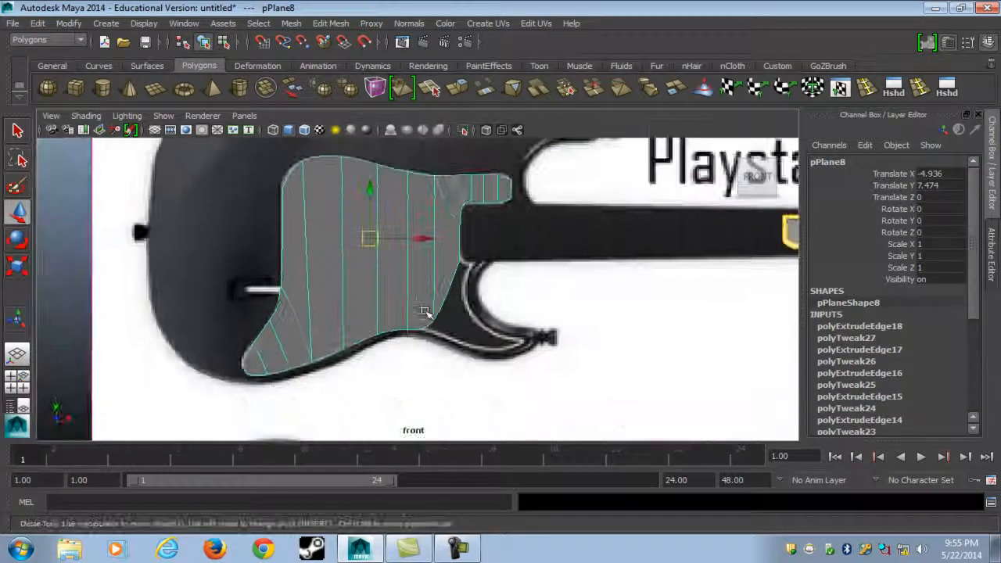
scroll(425, 314, up, 2)
key(1)
right_drag(427, 259, 429, 217)
scroll(457, 269, up, 3)
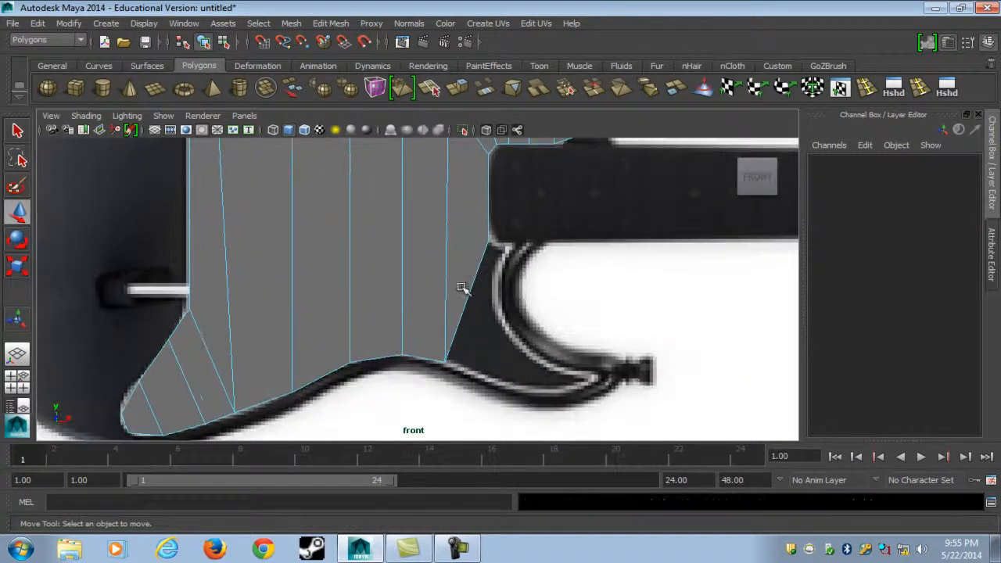
alt+middle_drag(526, 373, 509, 302)
click(868, 84)
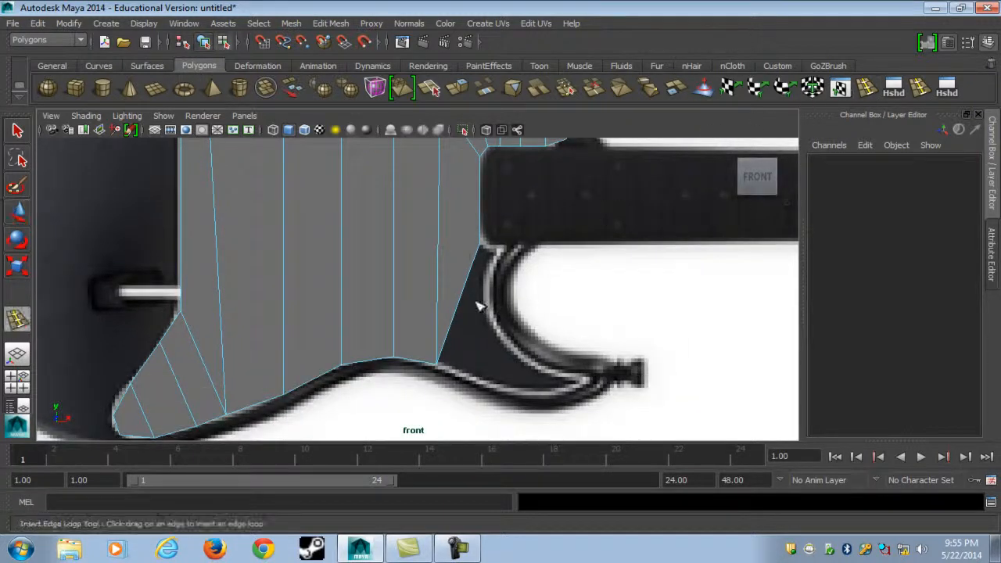
mouse_move(472, 283)
mouse_down()
mouse_move(477, 272)
mouse_move(463, 291)
mouse_up()
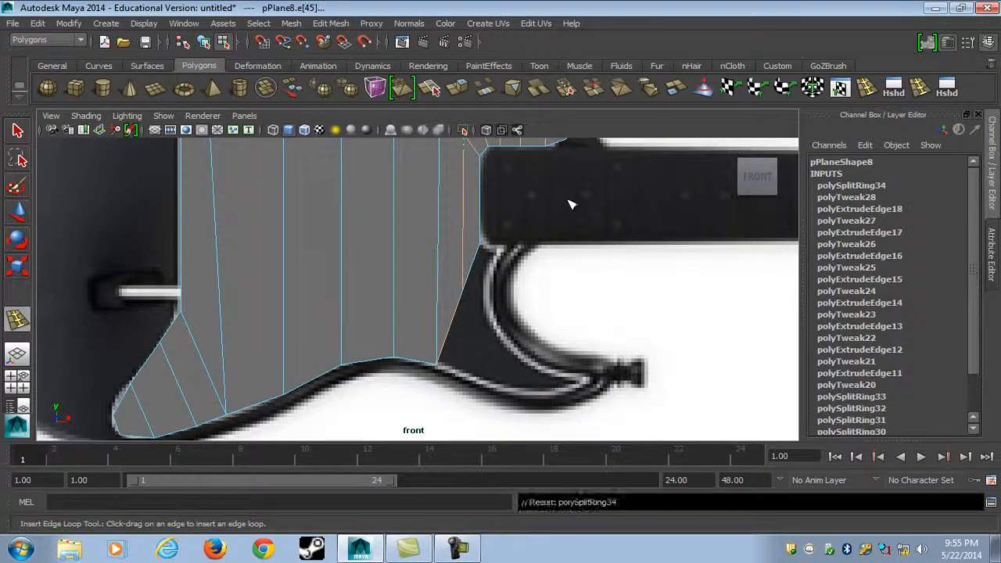
alt+middle_drag(516, 252, 525, 313)
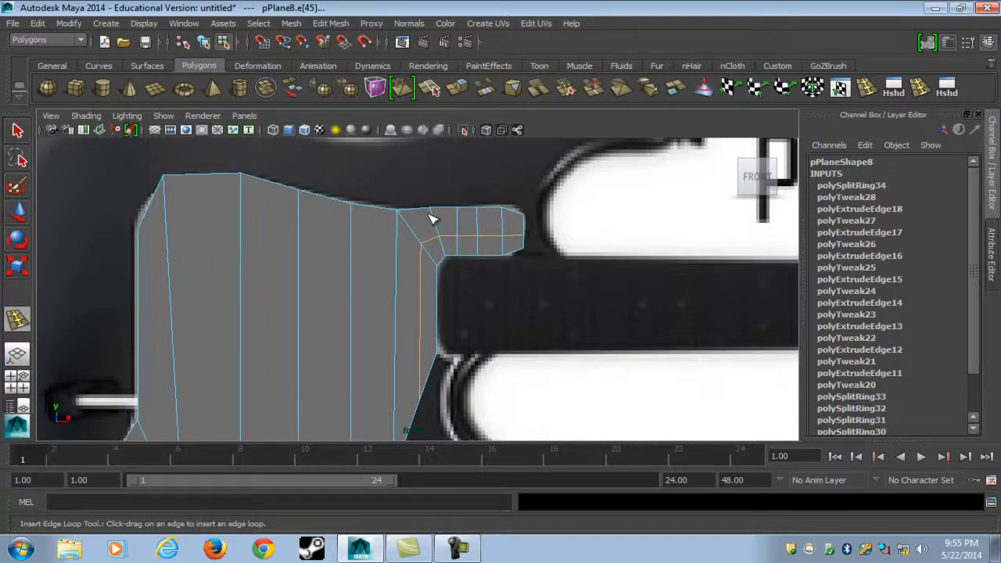
- Move the new loop's end vertex at the upper tip outward to round the tip, checking the smooth preview
key(w)
key(F9)
mouse_move(543, 243)
mouse_down()
mouse_move(497, 225)
mouse_move(517, 204)
mouse_move(548, 232)
mouse_up()
key(3)
alt+middle_drag(538, 305, 532, 288)
alt+middle_drag(538, 334, 513, 321)
- Move the new loop's lower vertex outward onto the pickguard outline beneath the neck joint
click(444, 312)
key(1)
drag(443, 311, 467, 321)
alt+middle_drag(459, 305, 461, 346)
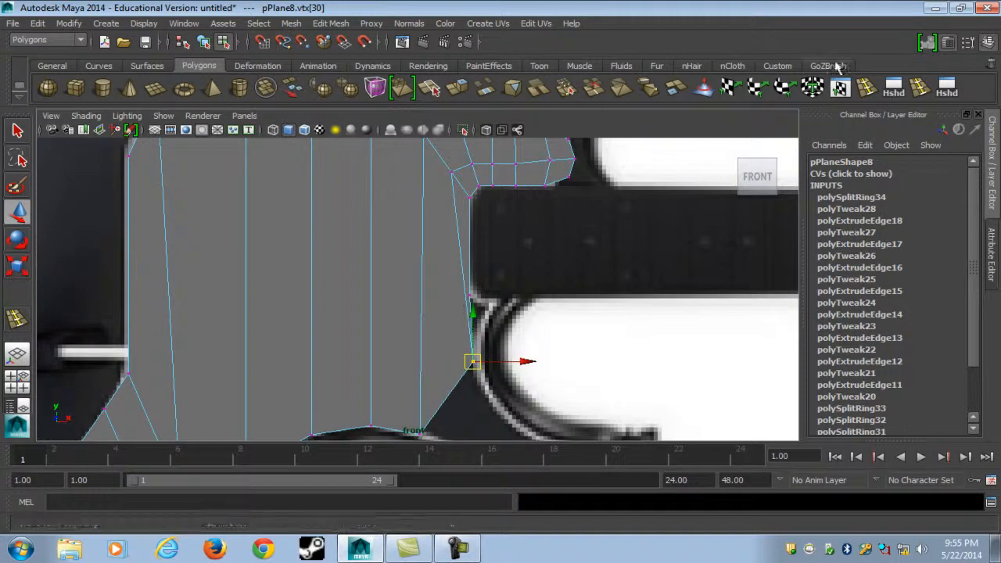
- Insert a horizontal edge loop across the pickguard, level with the lower part of the neck
click(867, 86)
drag(426, 254, 429, 269)
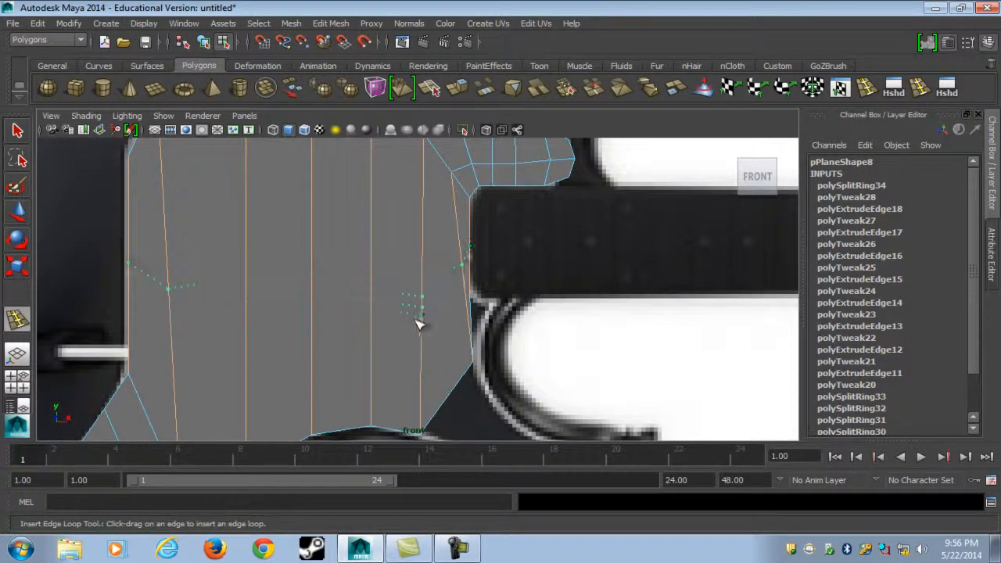
drag(417, 313, 418, 312)
key(w)
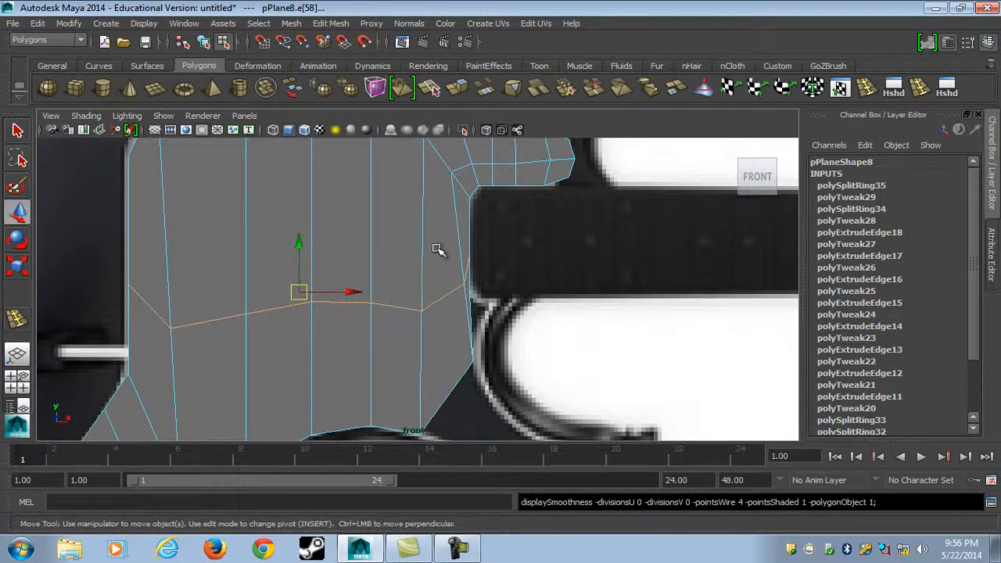
- Move the inner loop vertex beside the neck inward and lower the outline vertex beneath the neck joint slightly
key(F9)
click(463, 282)
drag(465, 282, 452, 304)
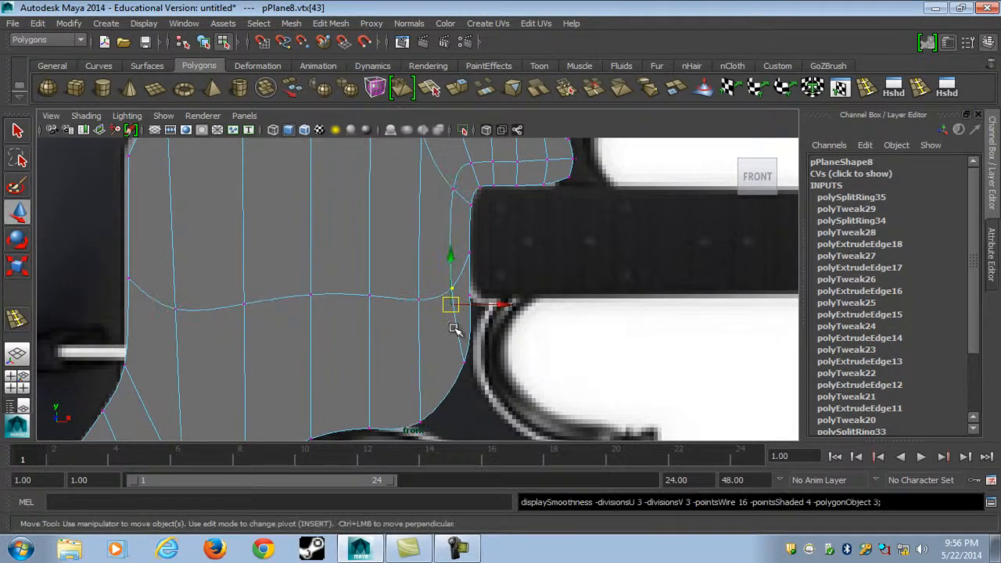
click(473, 362)
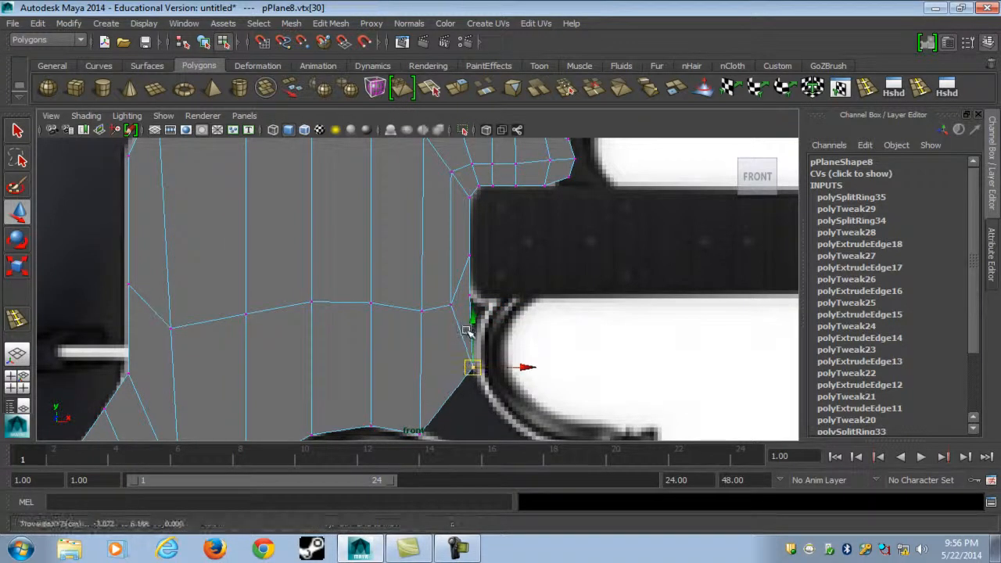
- Extrude the short edge beneath the neck joint outward, then shrink and move it to the pickguard's small upper corner
key(F10)
click(472, 330)
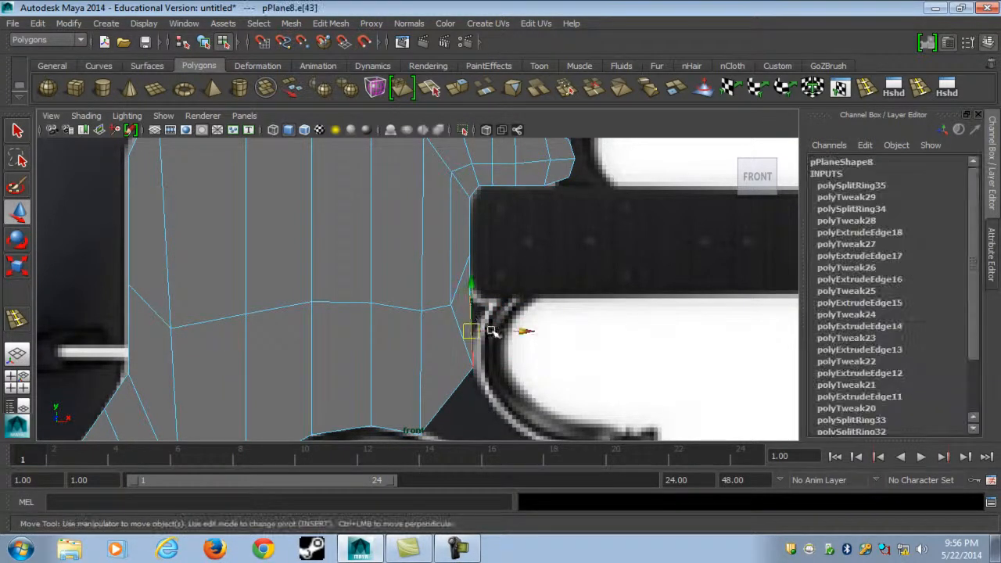
key(ctrl+e)
key(r)
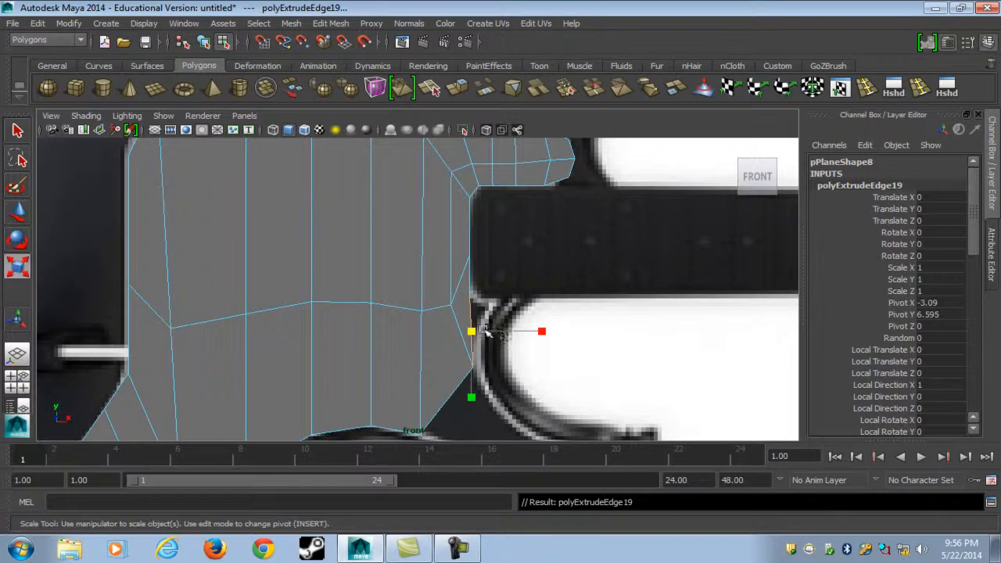
key(w)
middle_drag(529, 361, 556, 355)
key(r)
key(w)
scroll(547, 356, up, 3)
scroll(530, 357, up, 2)
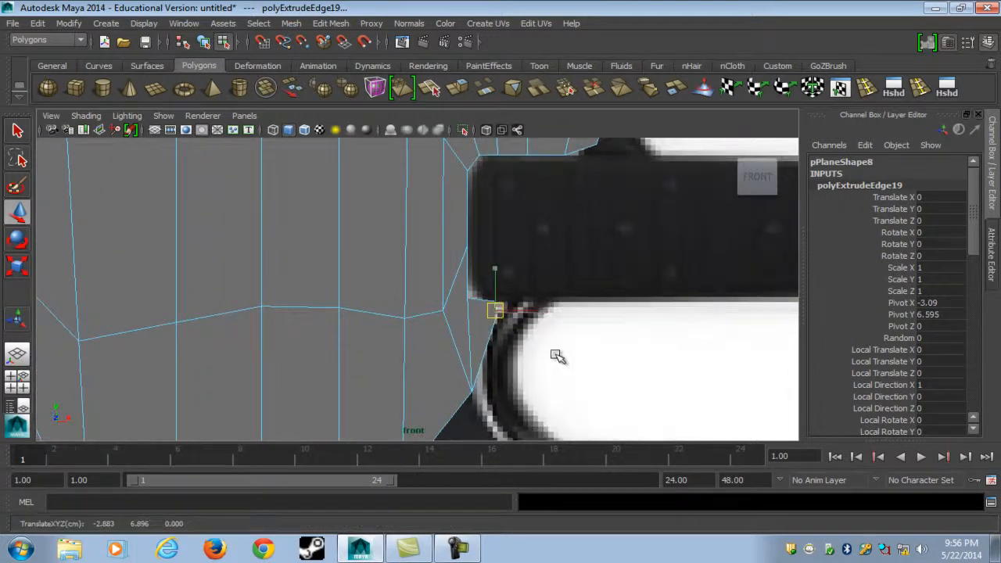
alt+middle_drag(565, 346, 564, 342)
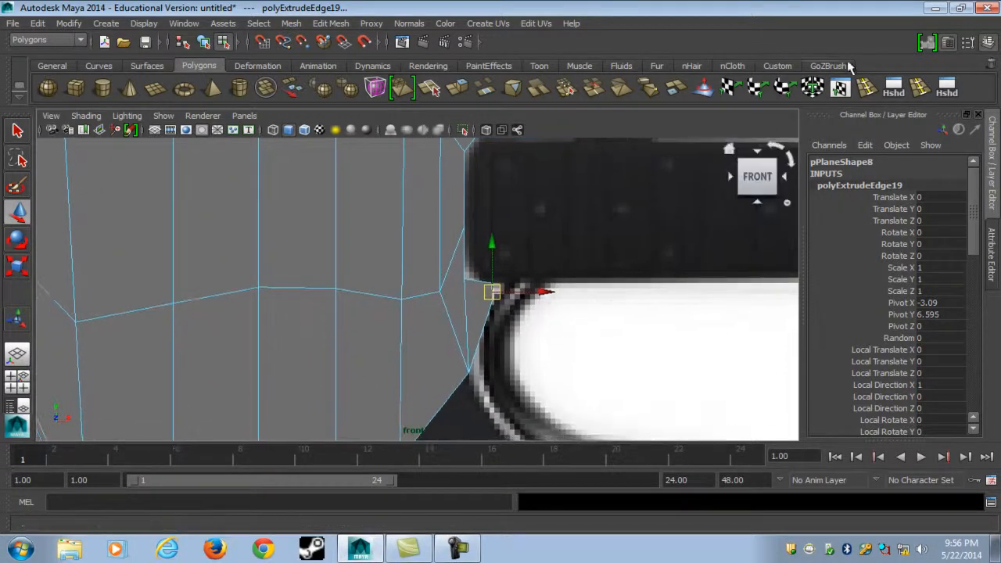
- Insert an edge loop in the new corner face beneath the neck and check it in the smooth preview
click(865, 87)
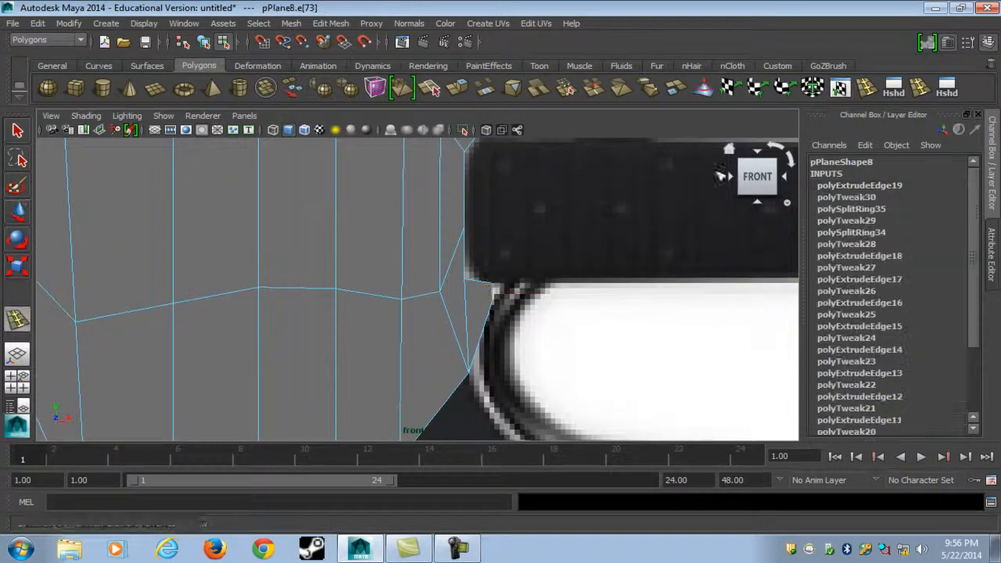
click(480, 285)
key(r)
key(w)
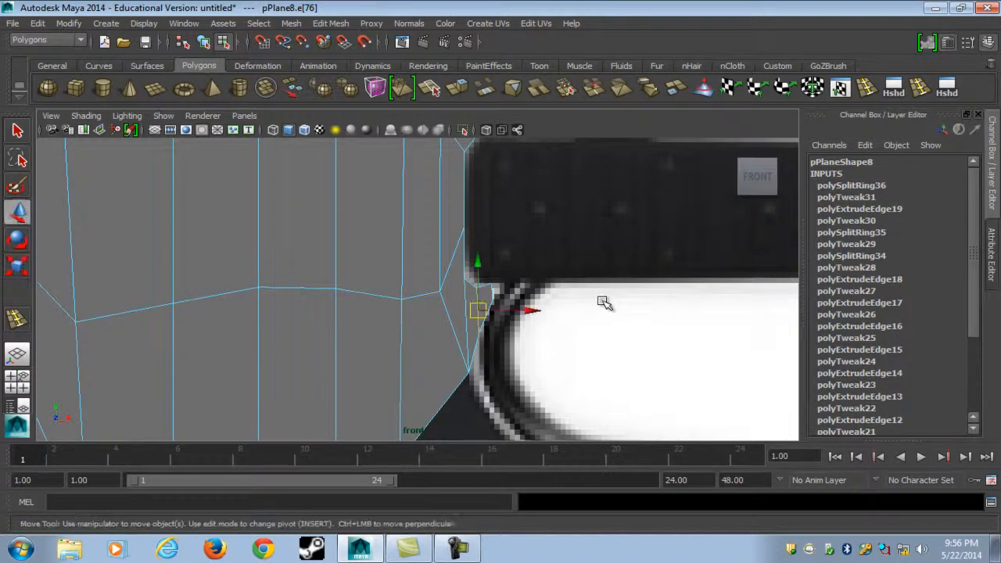
key(3)
key(1)
- Extrude the slanted lower edge facing the pickguard's lower horn
alt+middle_drag(548, 359, 542, 226)
click(432, 283)
key(ctrl+e)
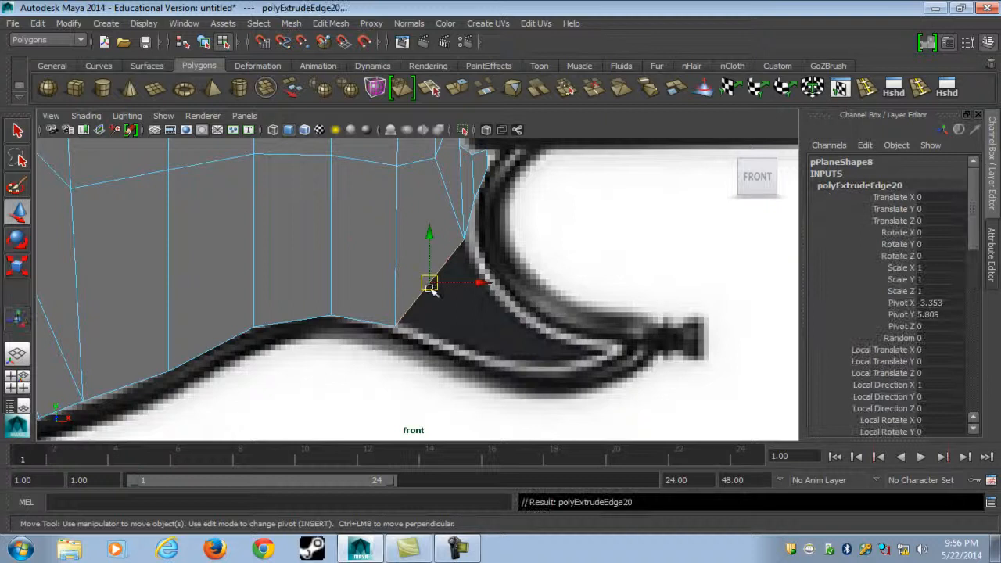